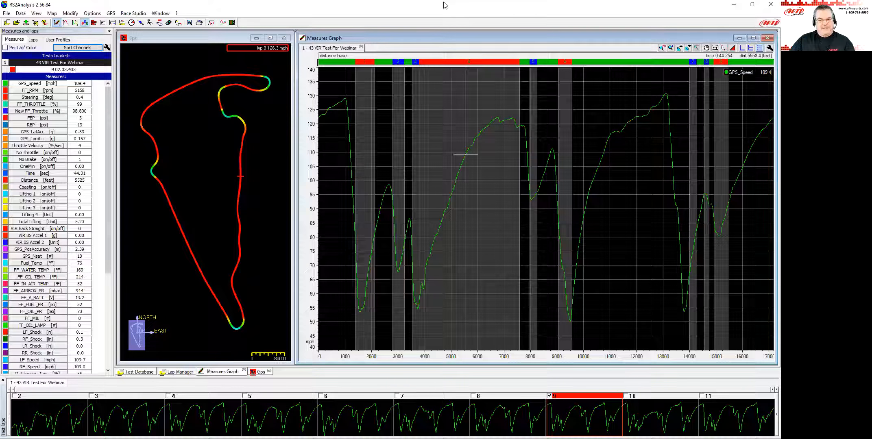
Add the FF_THROTTLE channel to the measures graph beneath GPS_Speed.
{"action": "left_click", "coordinate": [441, 171]}
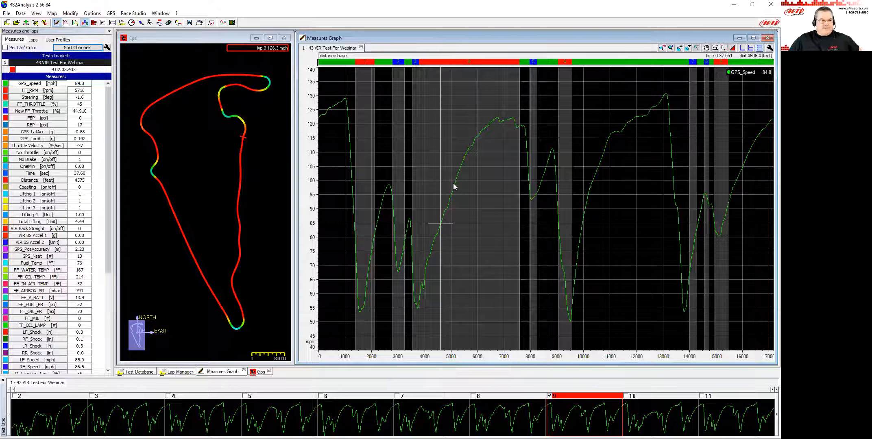
{"action": "left_click", "coordinate": [57, 104]}
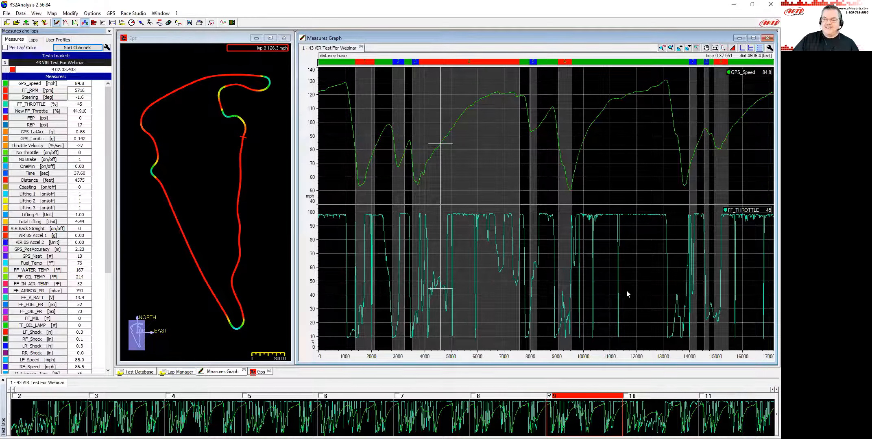
Zoom into the first corner section of the speed and throttle traces and inspect values at several cursor positions.
{"action": "left_click", "coordinate": [355, 341]}
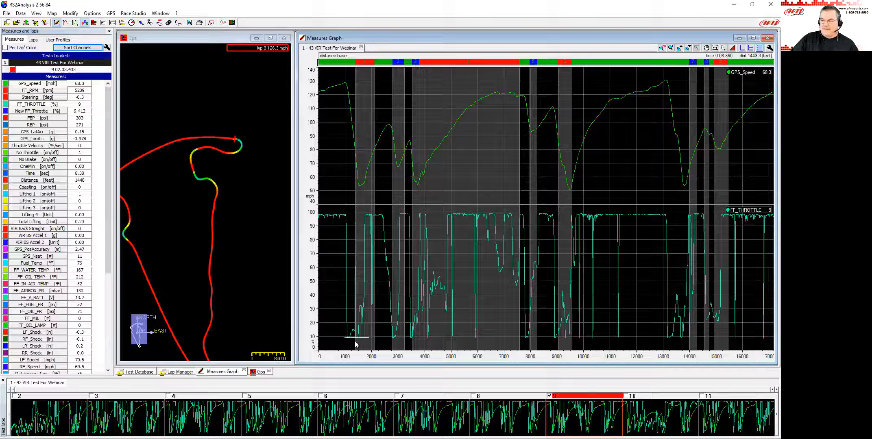
{"action": "scroll", "coordinate": [355, 344], "scroll_direction": "up", "scroll_amount": 3}
{"action": "left_click_drag", "start_coordinate": [358, 345], "coordinate": [356, 346]}
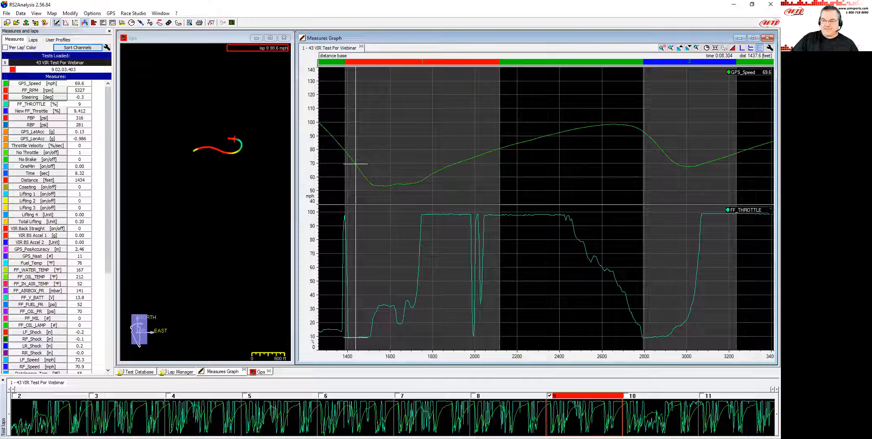
{"action": "left_click", "coordinate": [517, 233]}
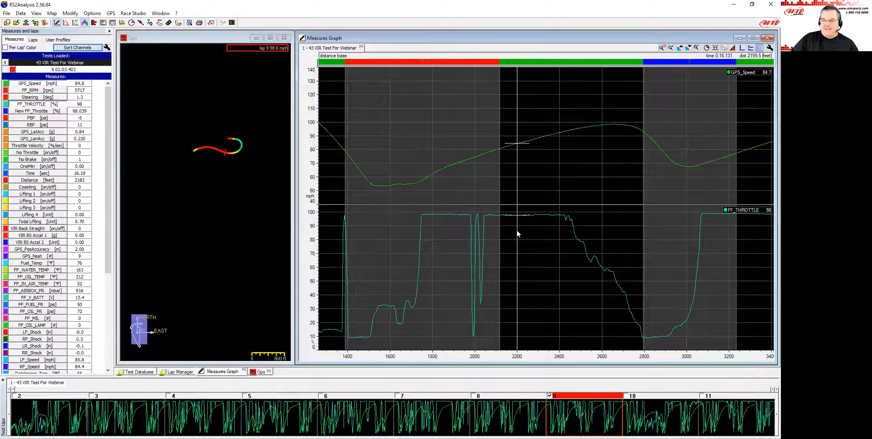
{"action": "left_click", "coordinate": [535, 223]}
{"action": "left_click", "coordinate": [533, 224]}
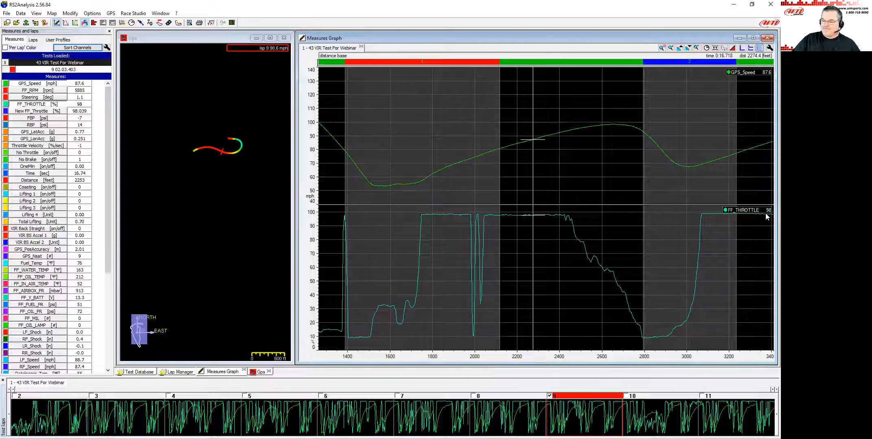
{"action": "left_click_drag", "start_coordinate": [530, 240], "coordinate": [529, 229]}
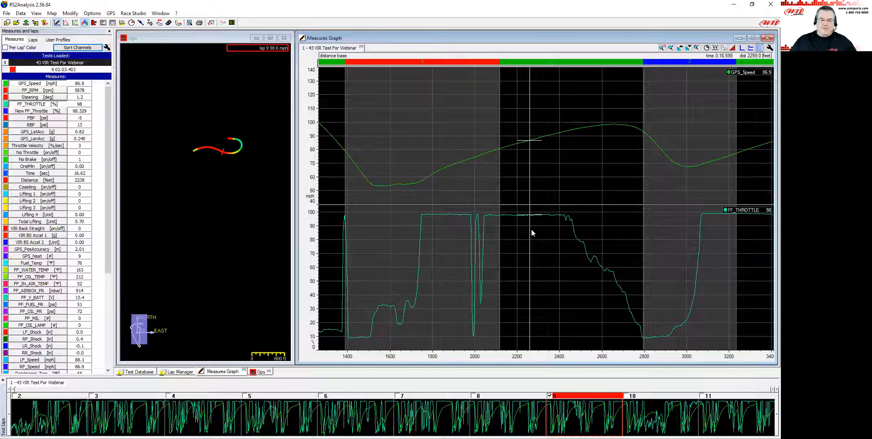
In the channel's measure information, set GPS_Speed decimal figures to 1, apply, and exit the dialog.
{"action": "double_click", "coordinate": [37, 107]}
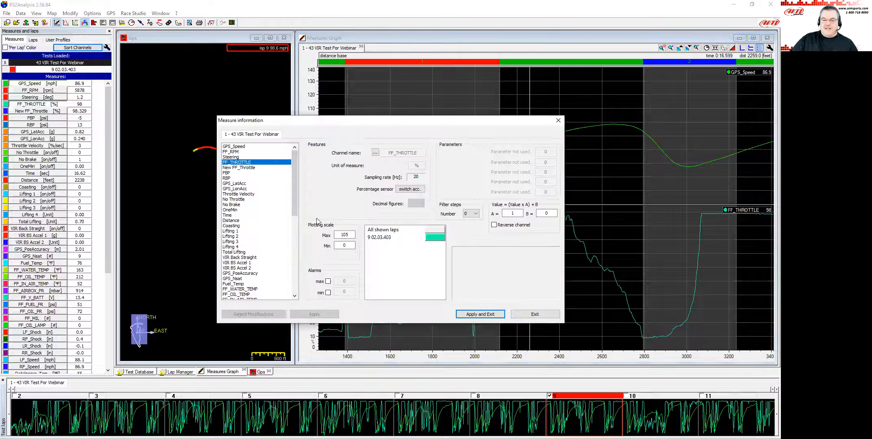
{"action": "left_click", "coordinate": [238, 158]}
{"action": "left_click", "coordinate": [236, 152]}
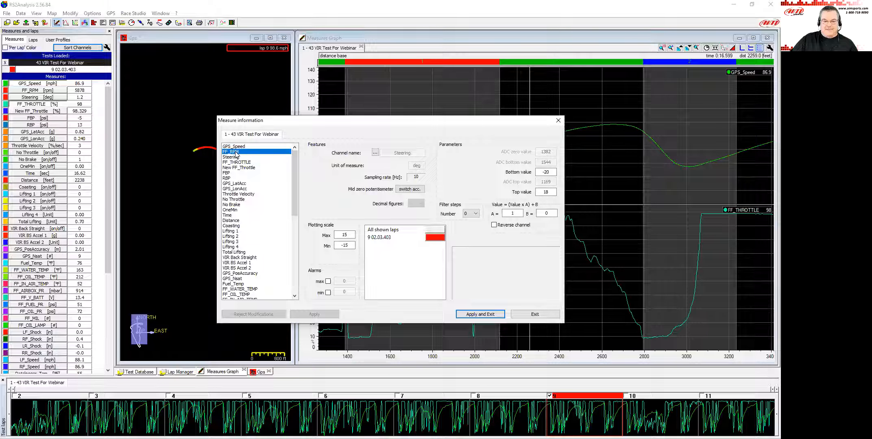
{"action": "left_click", "coordinate": [236, 147]}
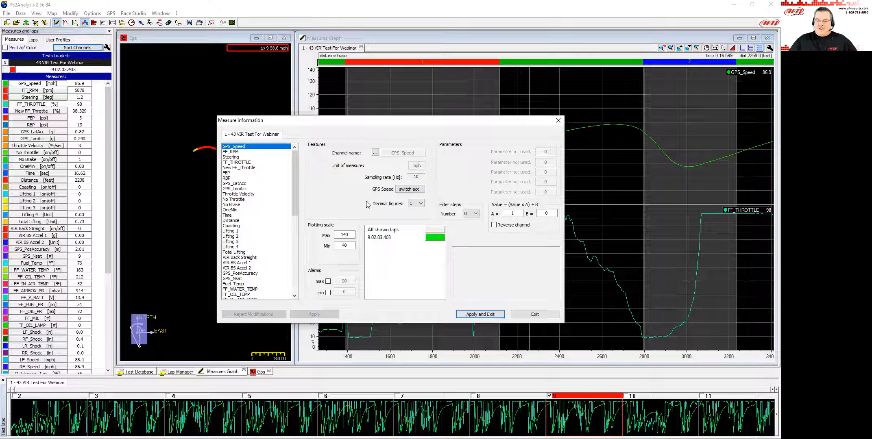
{"action": "left_click", "coordinate": [420, 203]}
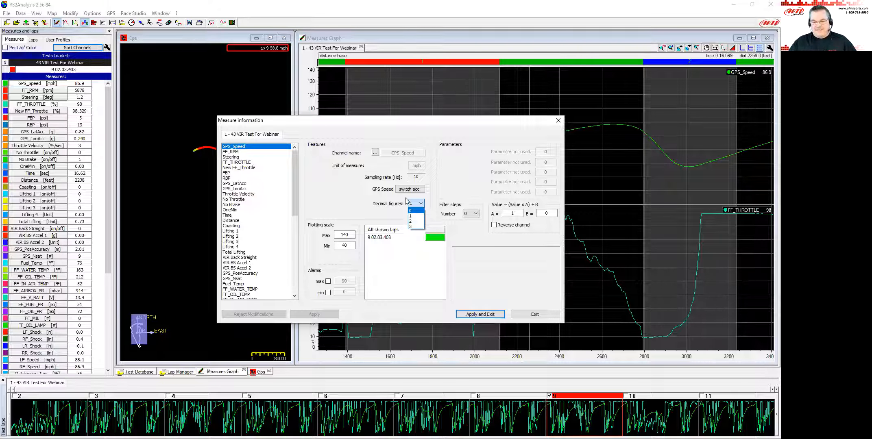
{"action": "left_click", "coordinate": [415, 217]}
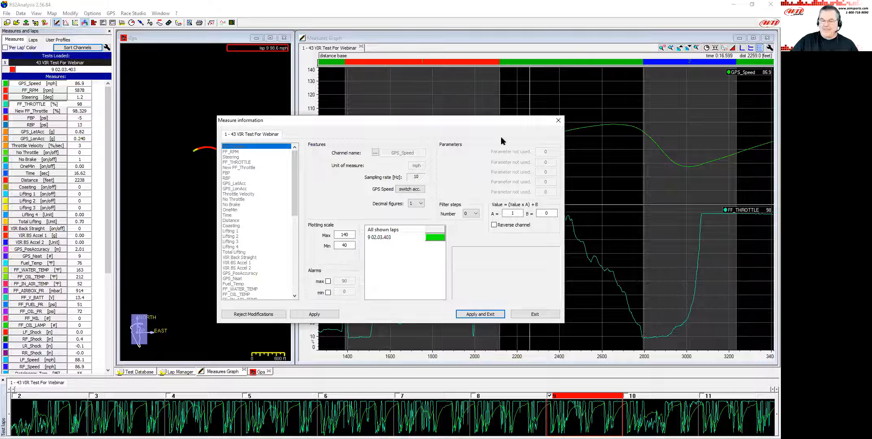
{"action": "left_click", "coordinate": [314, 314]}
{"action": "left_click", "coordinate": [237, 163]}
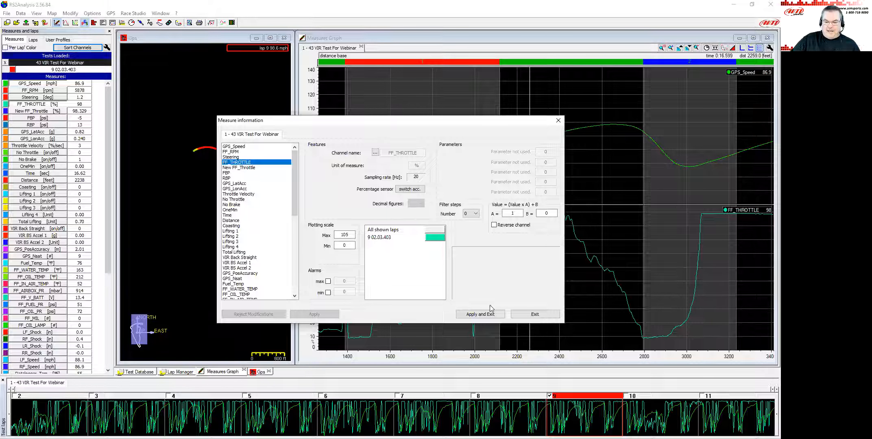
{"action": "left_click", "coordinate": [534, 315]}
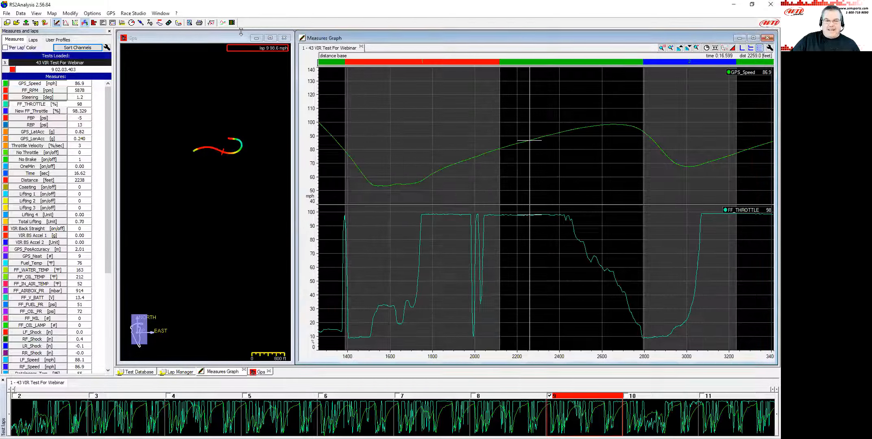
Open Math channels and review the New FF_Throttle channel's formula and parameters, then close with OK.
{"action": "left_click", "coordinate": [210, 23]}
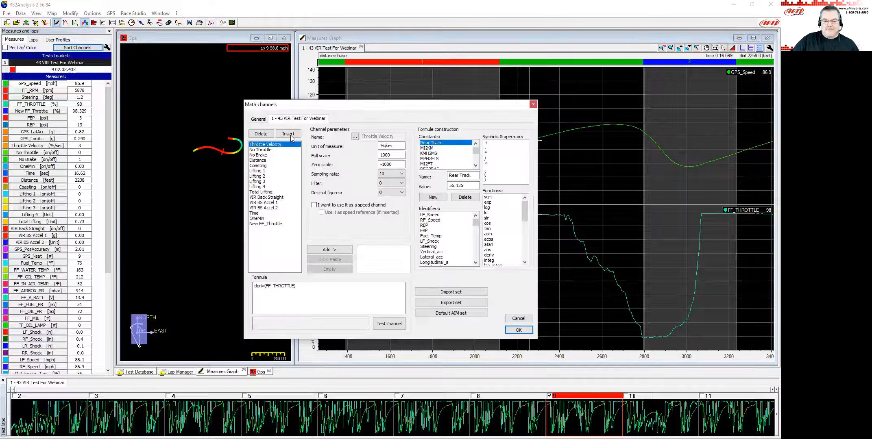
{"action": "left_click", "coordinate": [266, 224]}
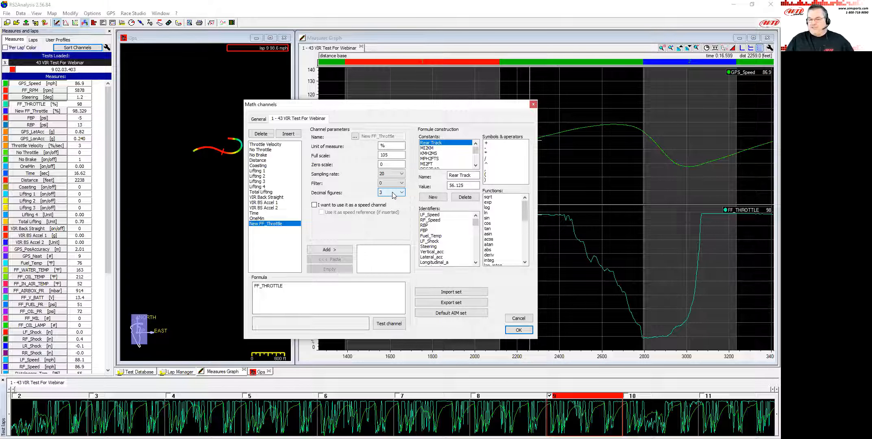
{"action": "left_click", "coordinate": [289, 286]}
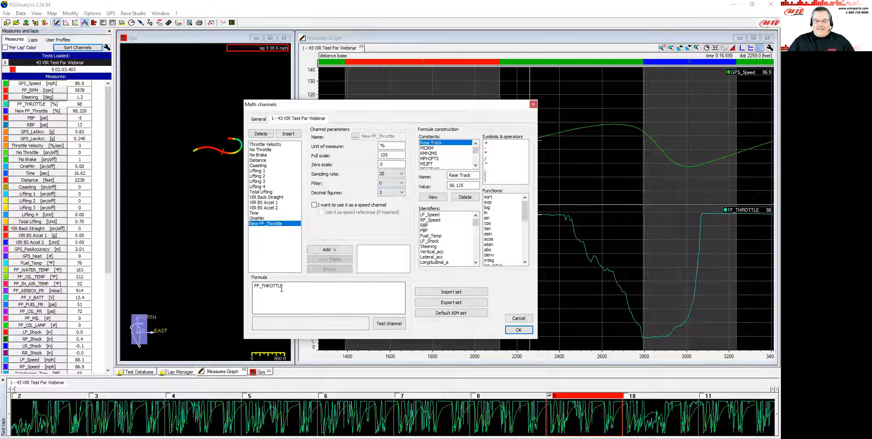
{"action": "double_click", "coordinate": [275, 285]}
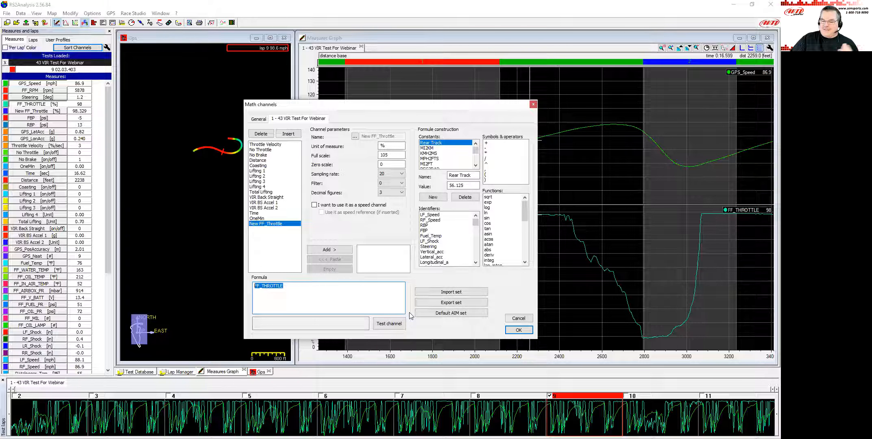
{"action": "left_click", "coordinate": [520, 331]}
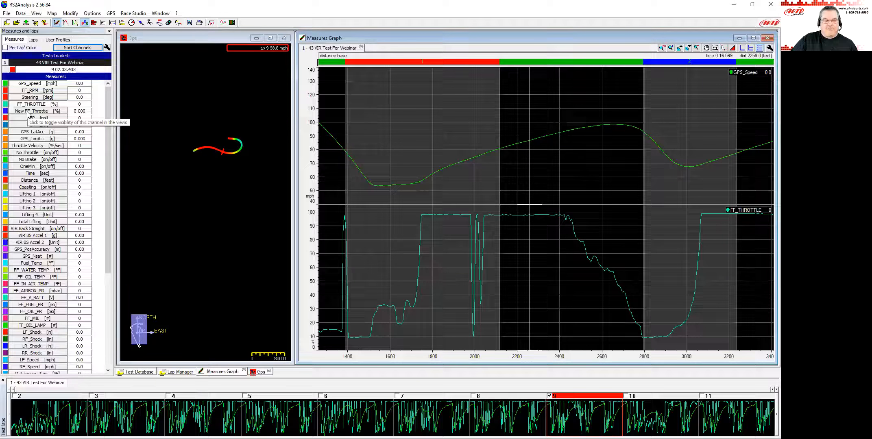
Add New FF_Throttle to the graph and set its decimal figures to 1 in the measure information.
{"action": "left_click", "coordinate": [29, 113]}
{"action": "left_click", "coordinate": [515, 284]}
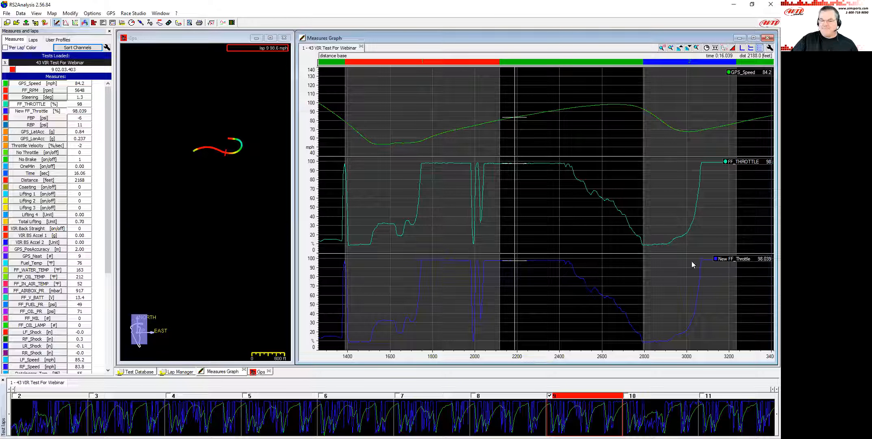
{"action": "double_click", "coordinate": [49, 110]}
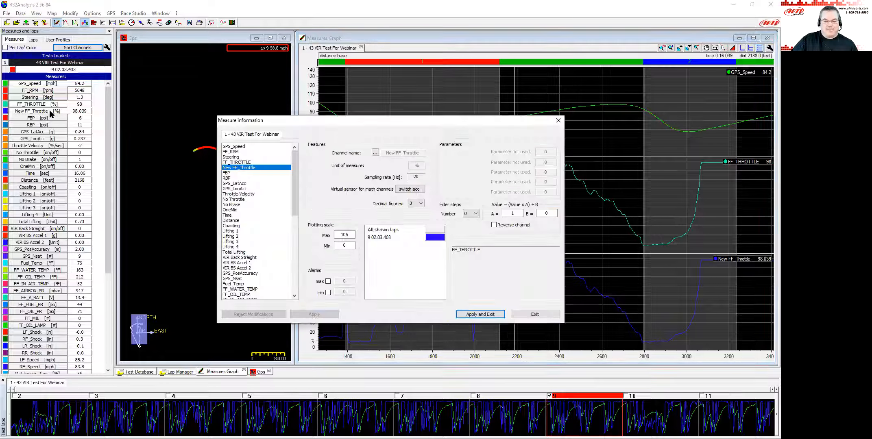
{"action": "left_click", "coordinate": [419, 203]}
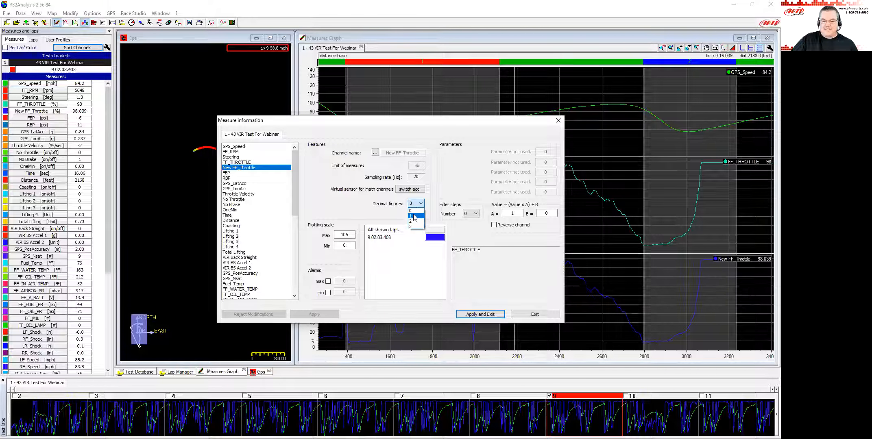
{"action": "left_click", "coordinate": [414, 216]}
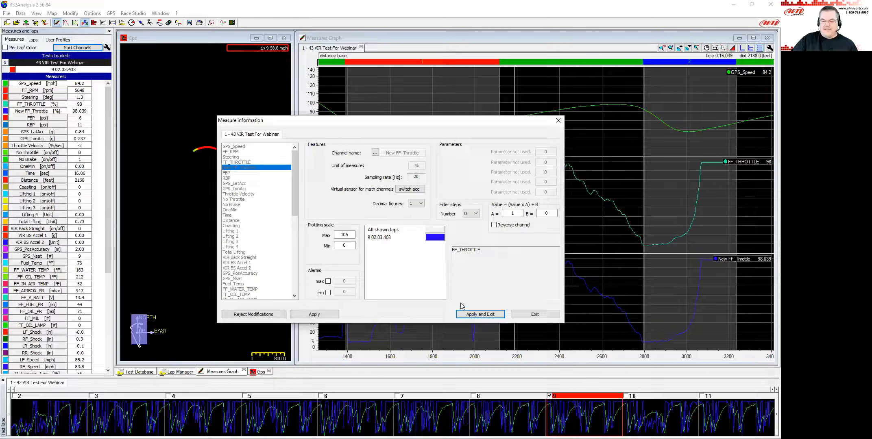
{"action": "left_click", "coordinate": [480, 315]}
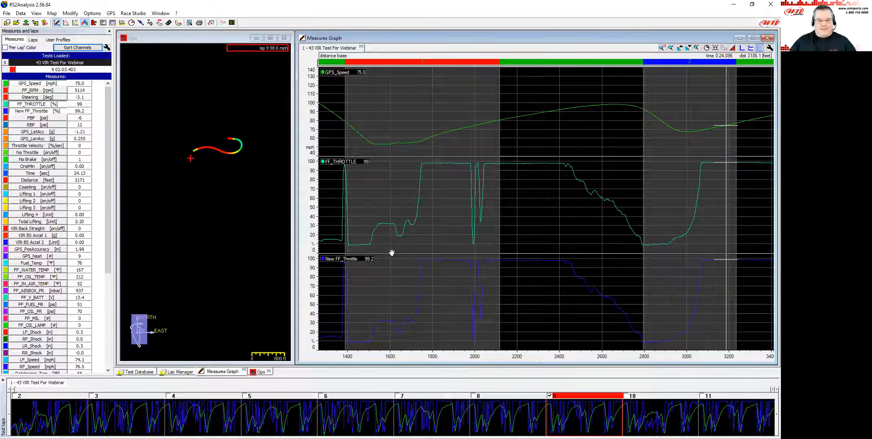
Hide the New FF_Throttle channel from the graph.
{"action": "left_click", "coordinate": [444, 188]}
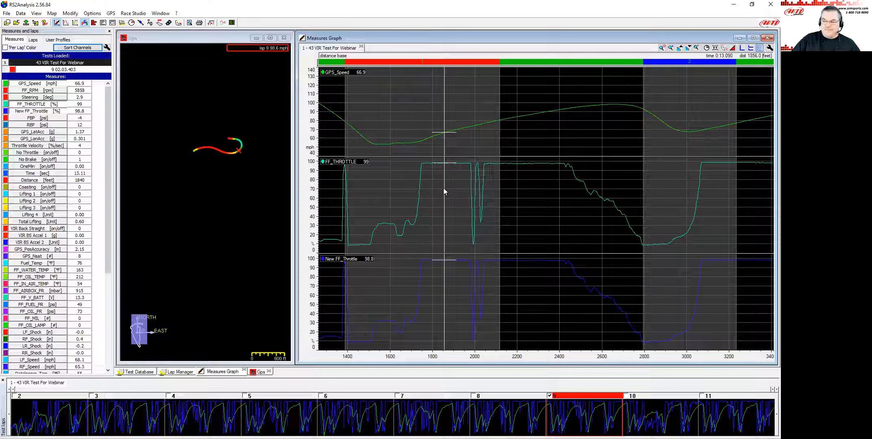
{"action": "left_click", "coordinate": [58, 111]}
{"action": "left_click", "coordinate": [450, 249]}
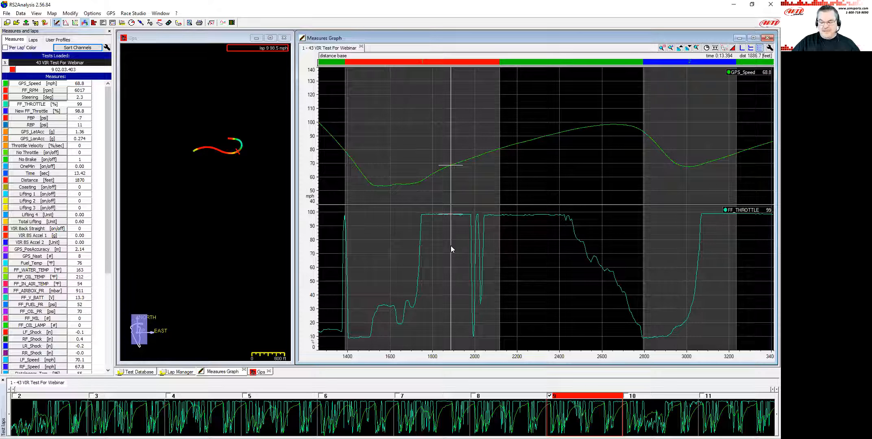
Zoom back out to the full lap and step the cursor through the braking zones on the throttle trace.
{"action": "key", "text": "Down"}
{"action": "key", "text": "Down"}
{"action": "key", "text": "Down"}
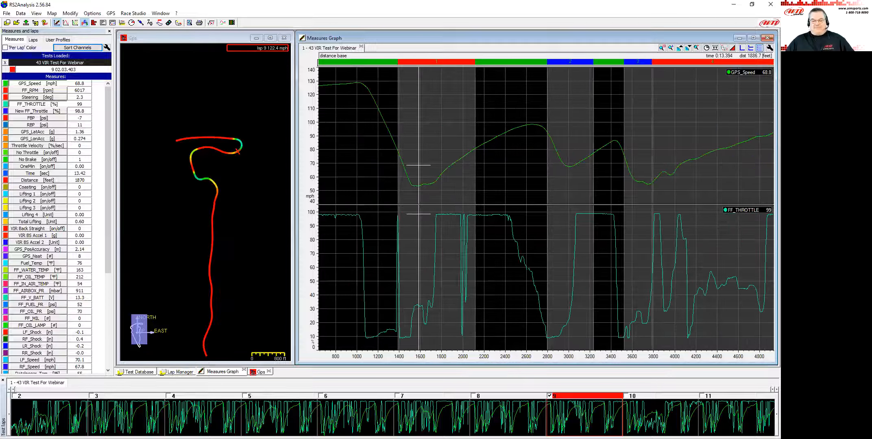
{"action": "left_click", "coordinate": [639, 225]}
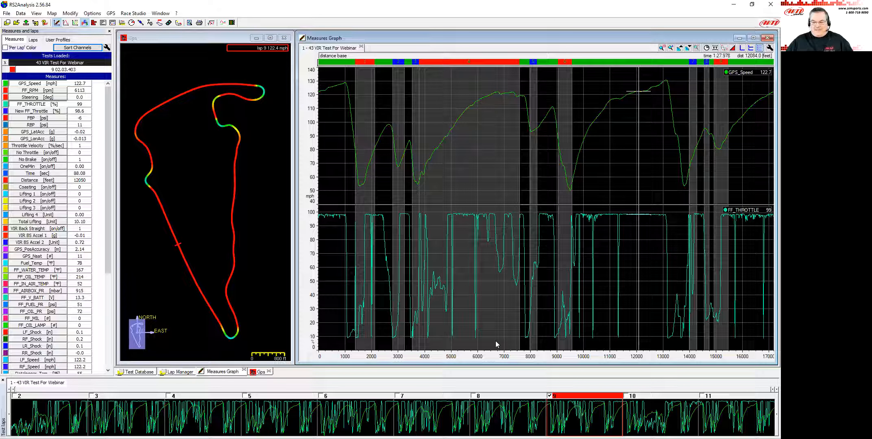
{"action": "left_click", "coordinate": [349, 339]}
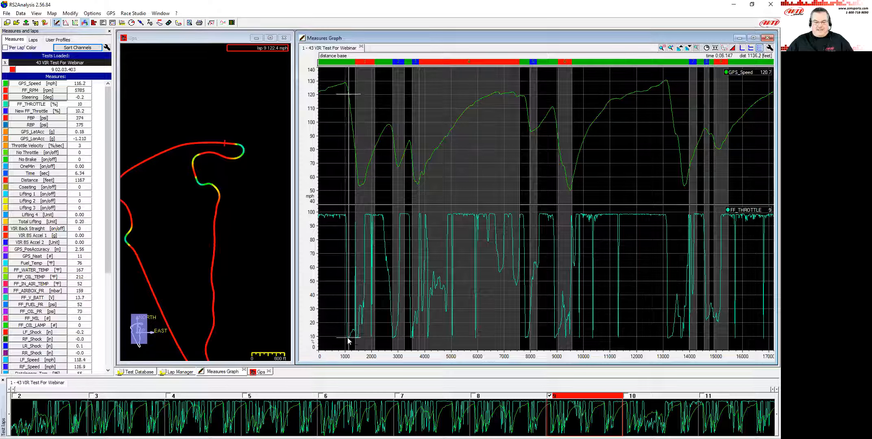
{"action": "left_click", "coordinate": [393, 341]}
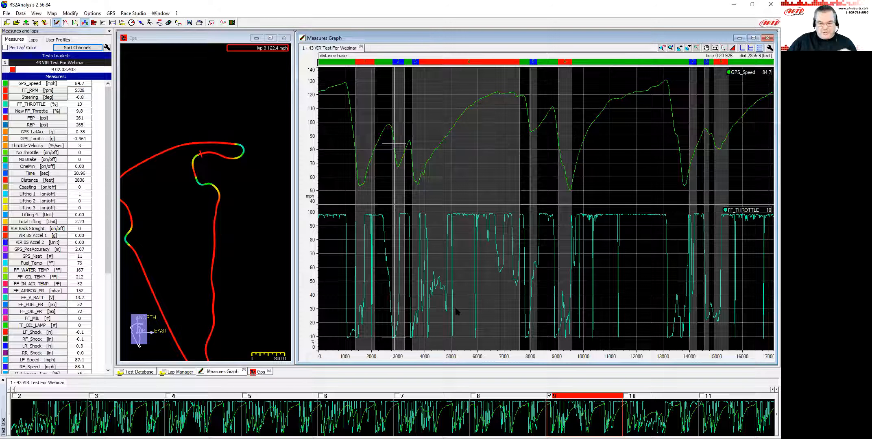
{"action": "left_click", "coordinate": [527, 338]}
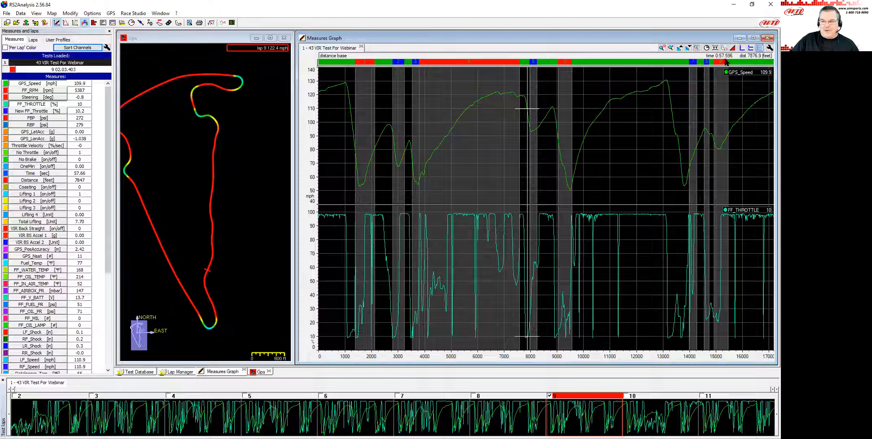
Switch the graph to a continuous time base and scroll the lap strip to view laps 8 and 9.
{"action": "left_click", "coordinate": [715, 48]}
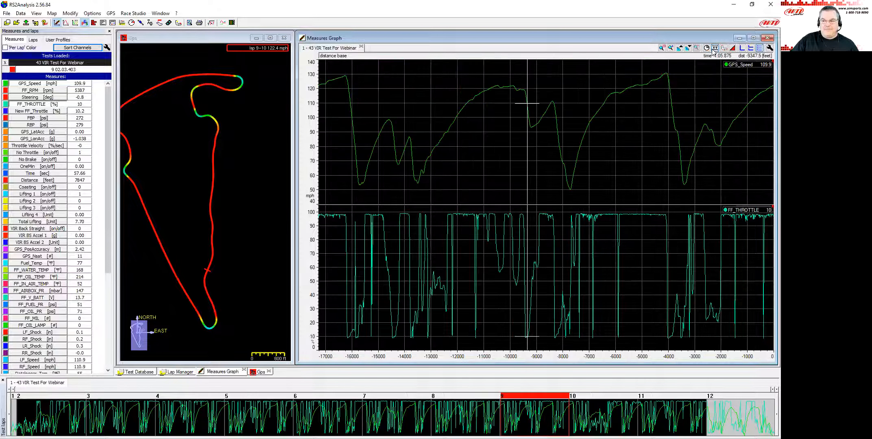
{"action": "left_click", "coordinate": [706, 49]}
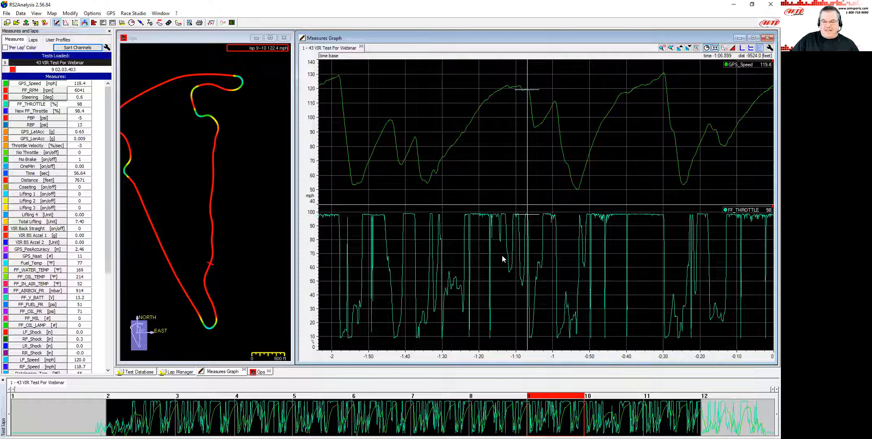
{"action": "mouse_move", "coordinate": [550, 411]}
{"action": "left_mouse_down"}
{"action": "mouse_move", "coordinate": [504, 414]}
{"action": "mouse_move", "coordinate": [545, 408]}
{"action": "mouse_move", "coordinate": [517, 418]}
{"action": "left_mouse_up"}
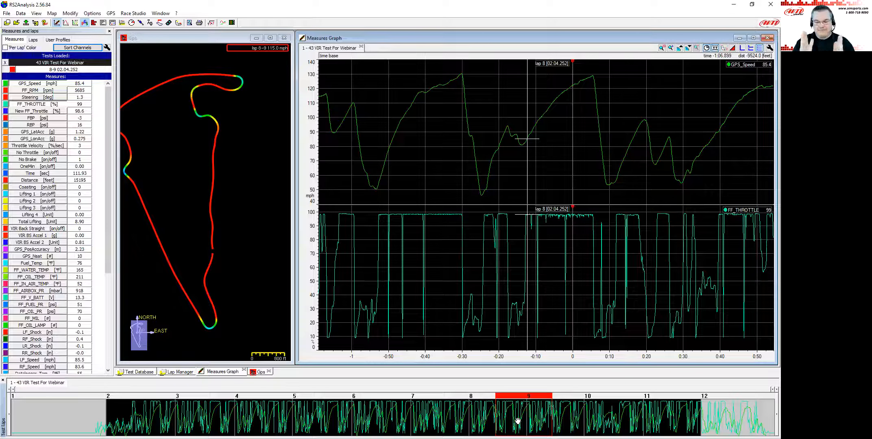
{"action": "mouse_move", "coordinate": [509, 419]}
{"action": "left_mouse_down"}
{"action": "mouse_move", "coordinate": [531, 415]}
{"action": "mouse_move", "coordinate": [517, 412]}
{"action": "left_mouse_up"}
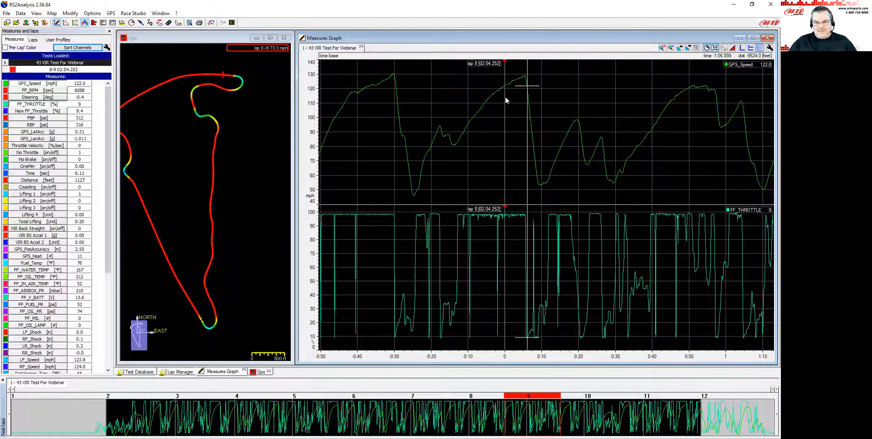
Show lap 1 in the lap strip and add FF_RPM to the graph.
{"action": "left_click_drag", "start_coordinate": [531, 403], "coordinate": [70, 414]}
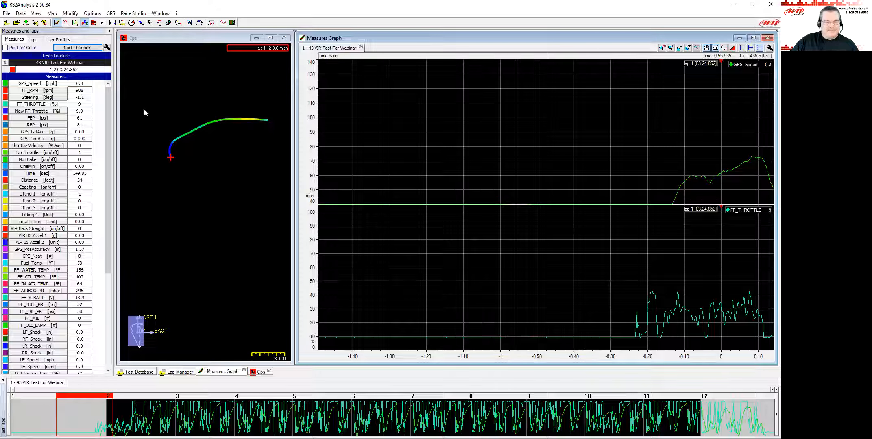
{"action": "double_click", "coordinate": [55, 92]}
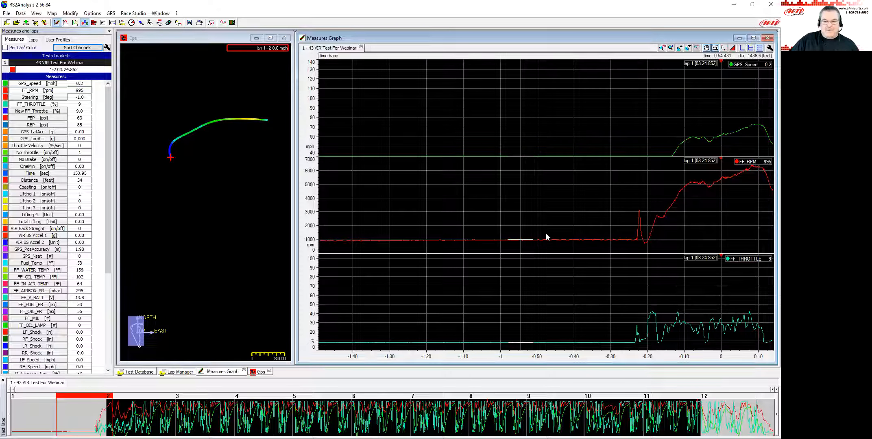
Open FF_THROTTLE's measure information and set its offset B to -9, applying the change.
{"action": "double_click", "coordinate": [38, 105]}
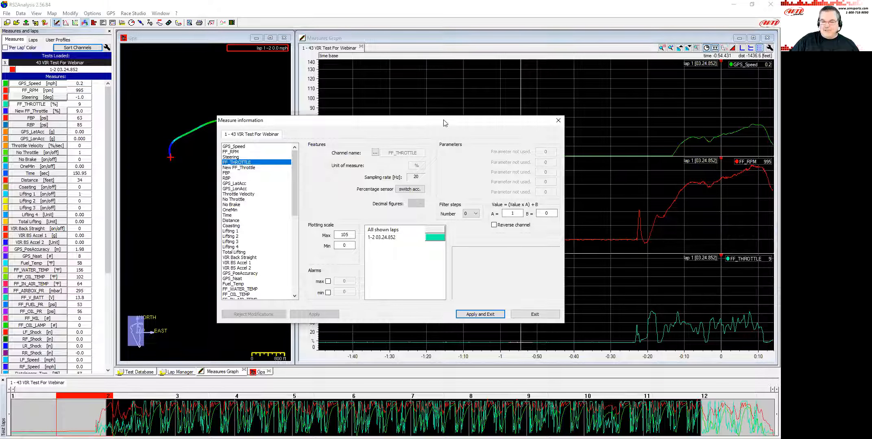
{"action": "left_click_drag", "start_coordinate": [444, 122], "coordinate": [468, 104]}
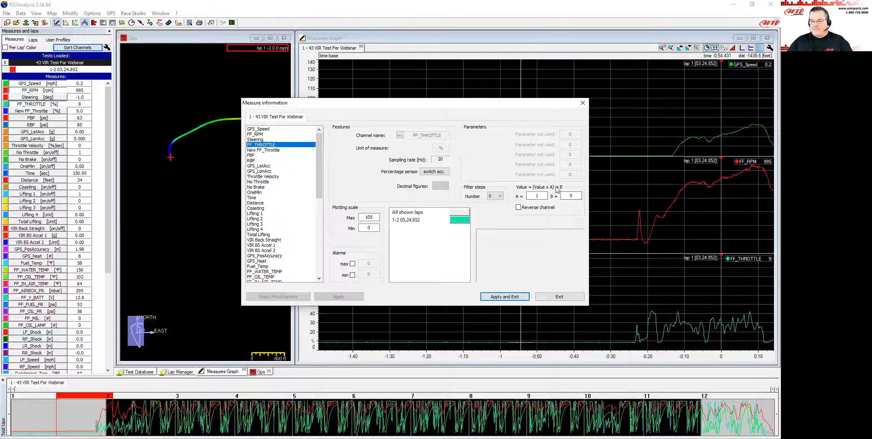
{"action": "left_click", "coordinate": [567, 197]}
{"action": "double_click", "coordinate": [567, 197]}
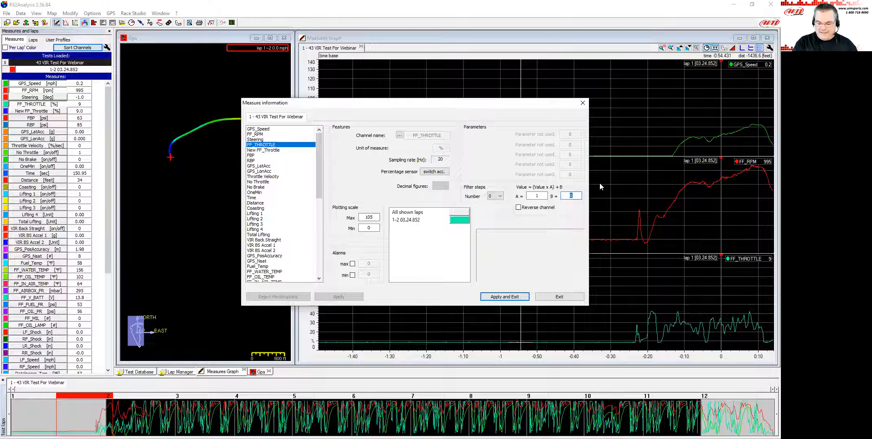
{"action": "type", "text": "-9"}
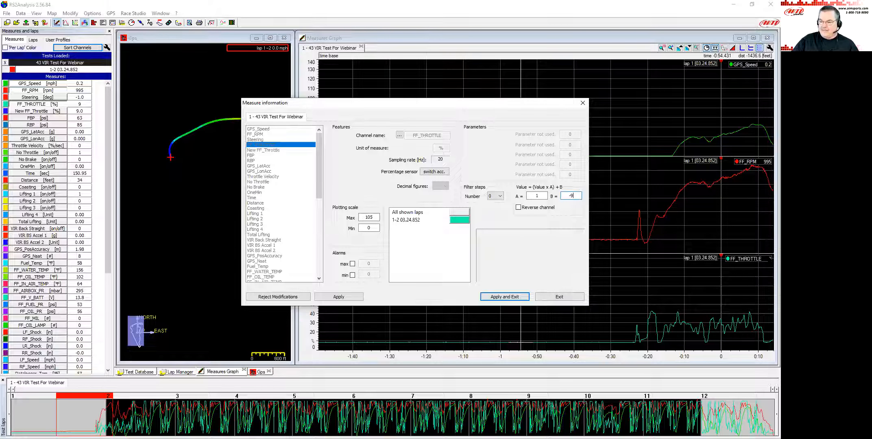
{"action": "left_click", "coordinate": [511, 300]}
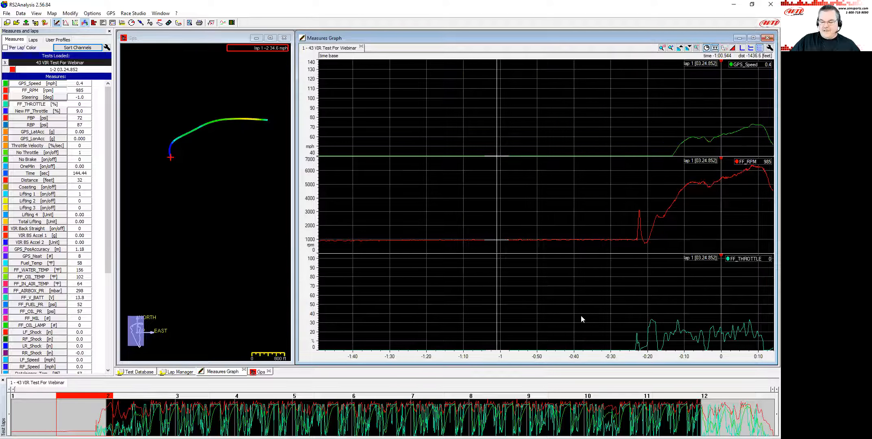
Select laps 5 to 9 in the lap strip and switch the graph to a distance base.
{"action": "key", "text": "Down"}
{"action": "key", "text": "Down"}
{"action": "left_click_drag", "start_coordinate": [214, 408], "coordinate": [498, 412]}
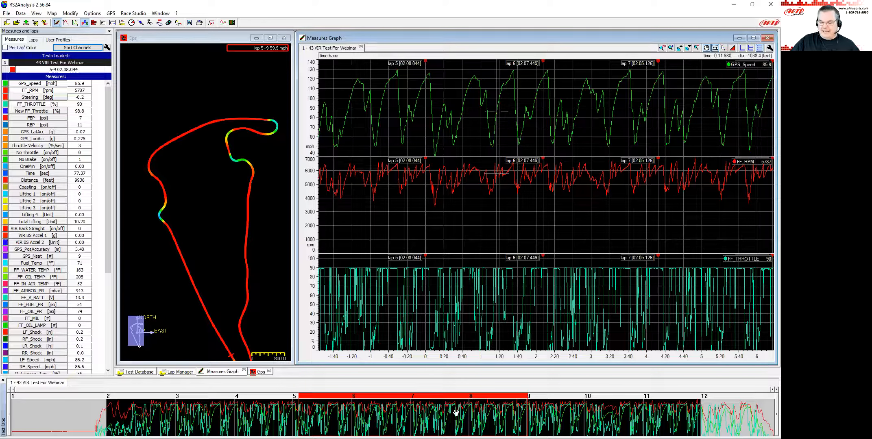
{"action": "left_click", "coordinate": [519, 197]}
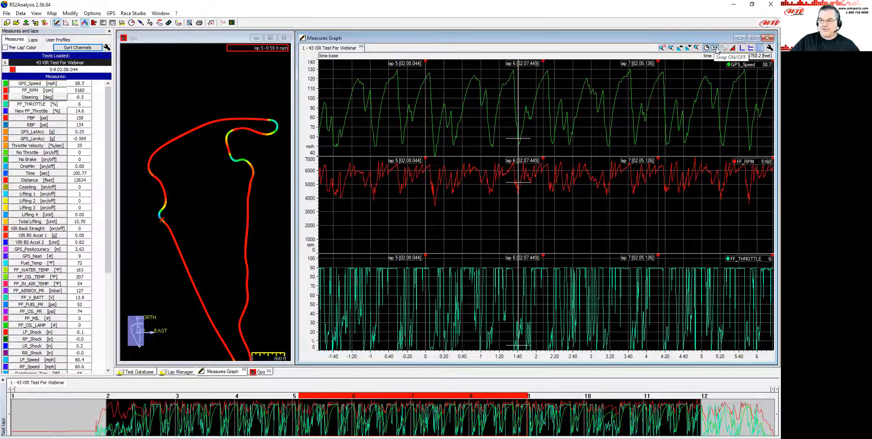
{"action": "left_click", "coordinate": [715, 48]}
{"action": "left_click", "coordinate": [706, 48]}
{"action": "left_click", "coordinate": [470, 303]}
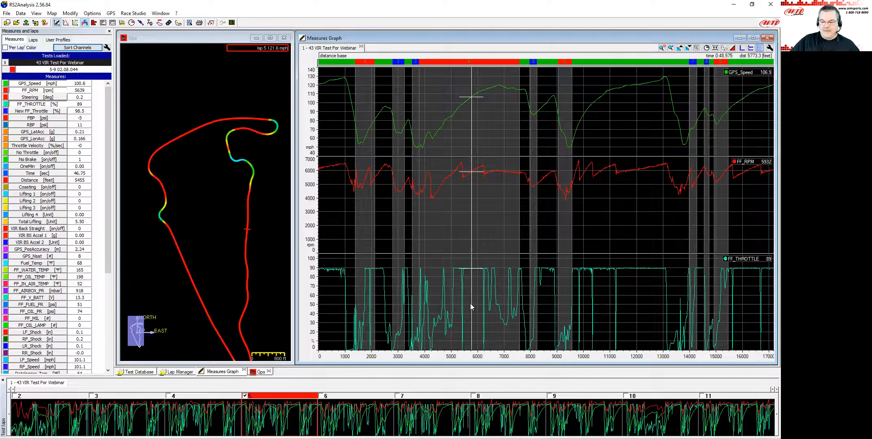
Zoom into the back straight between about 11300 and 13000 ft to examine the full-throttle reading.
{"action": "left_click", "coordinate": [638, 282]}
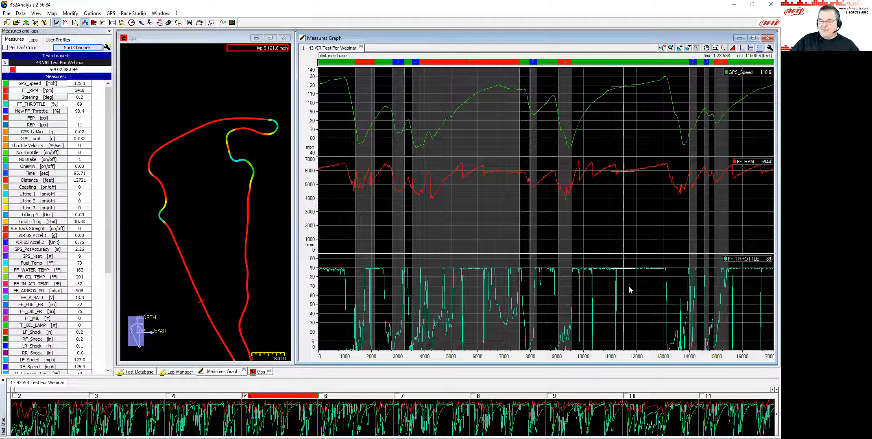
{"action": "mouse_move", "coordinate": [637, 291]}
{"action": "left_mouse_down"}
{"action": "mouse_move", "coordinate": [656, 285]}
{"action": "mouse_move", "coordinate": [627, 286]}
{"action": "mouse_move", "coordinate": [659, 287]}
{"action": "mouse_move", "coordinate": [646, 281]}
{"action": "left_mouse_up"}
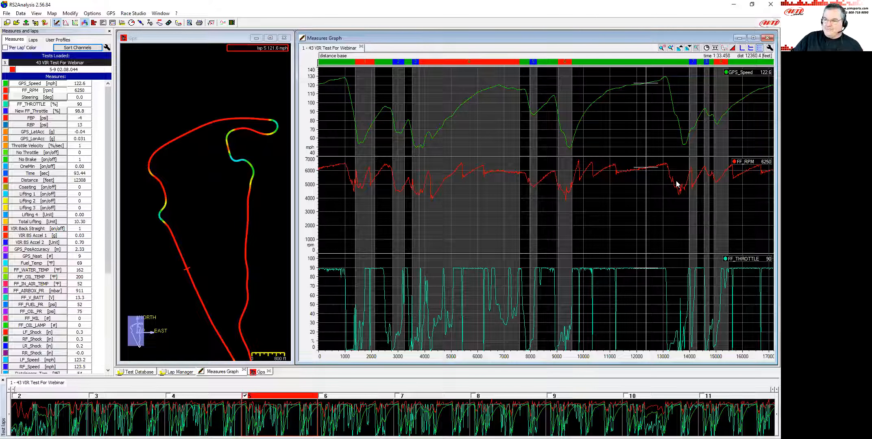
{"action": "left_click", "coordinate": [672, 49]}
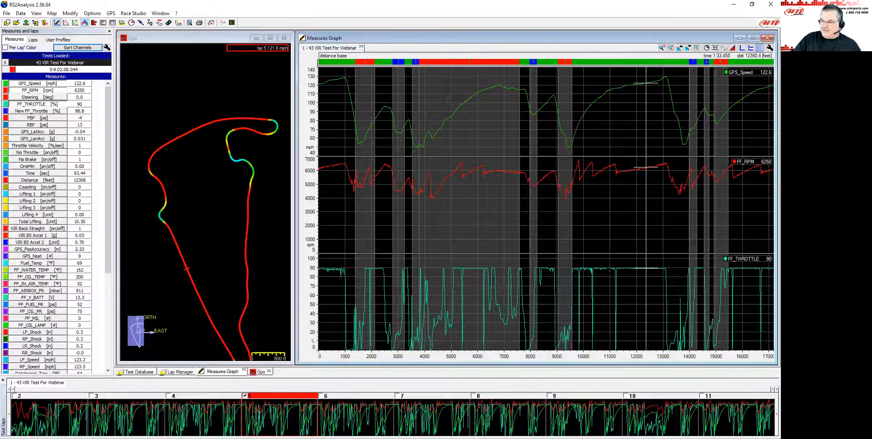
{"action": "left_click_drag", "start_coordinate": [609, 271], "coordinate": [671, 285]}
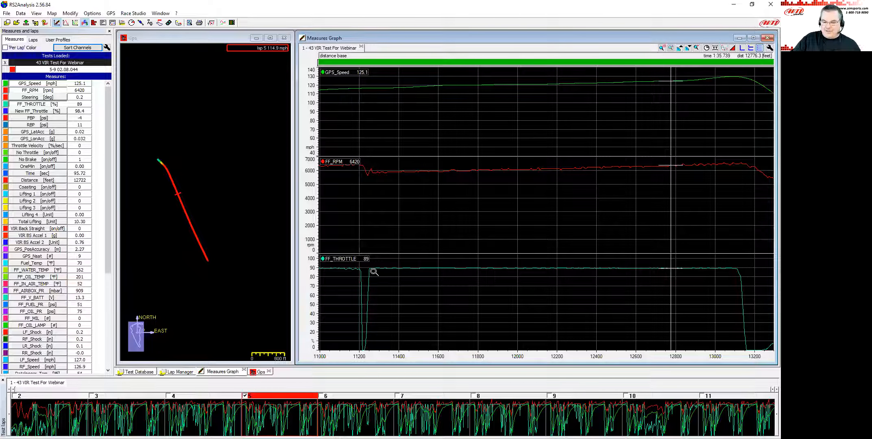
{"action": "left_click_drag", "start_coordinate": [374, 271], "coordinate": [727, 273]}
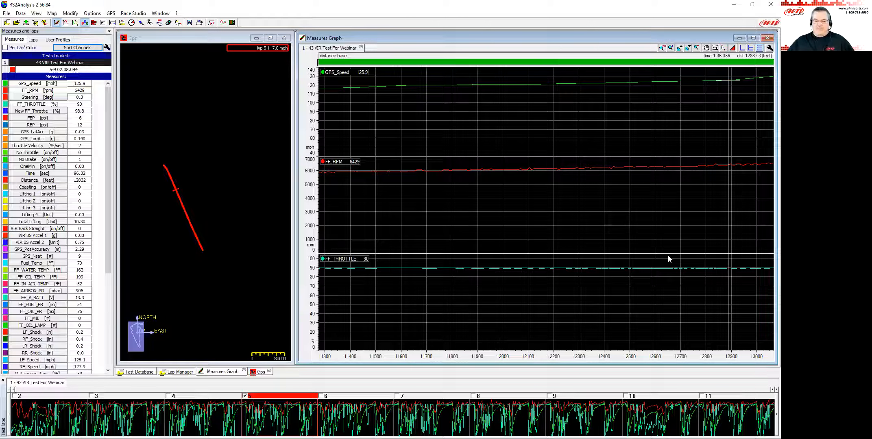
{"action": "left_click", "coordinate": [524, 289]}
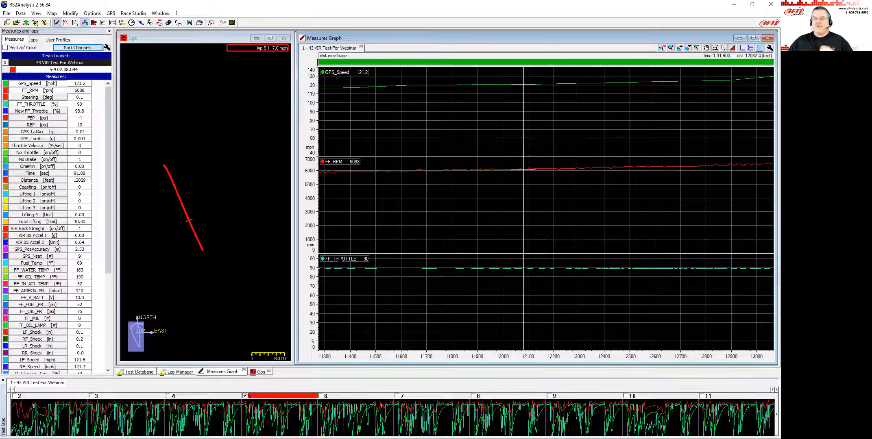
Set the measure plot's Min-Max visual option to Always and apply.
{"action": "left_click", "coordinate": [342, 259]}
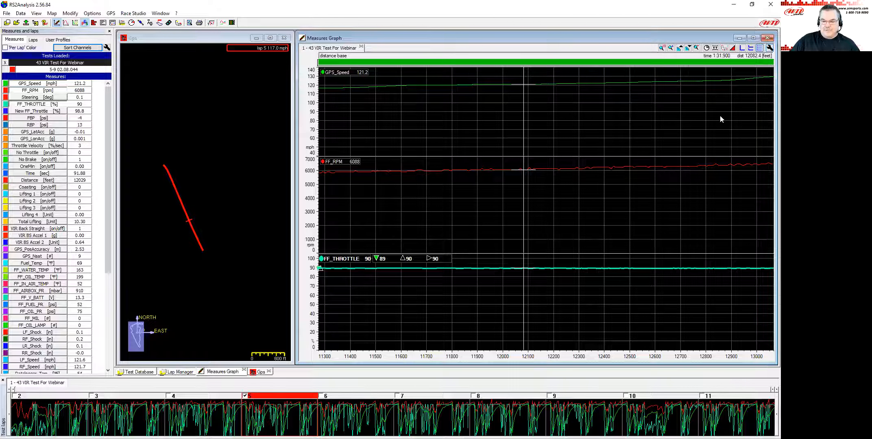
{"action": "left_click", "coordinate": [770, 48]}
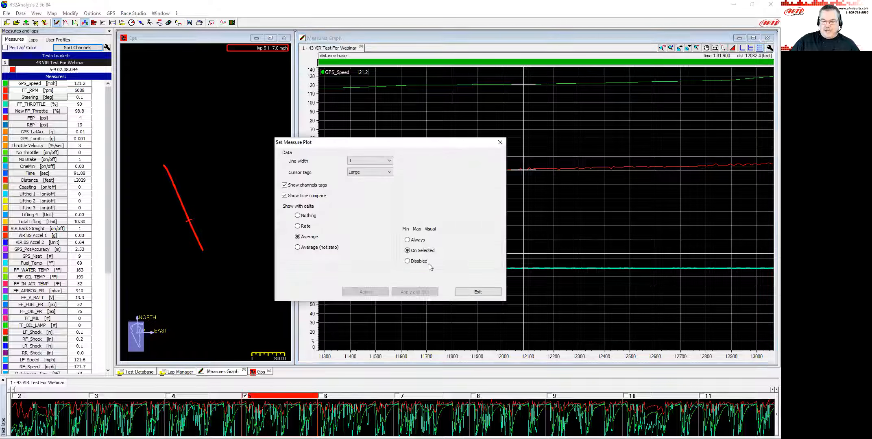
{"action": "left_click", "coordinate": [407, 240]}
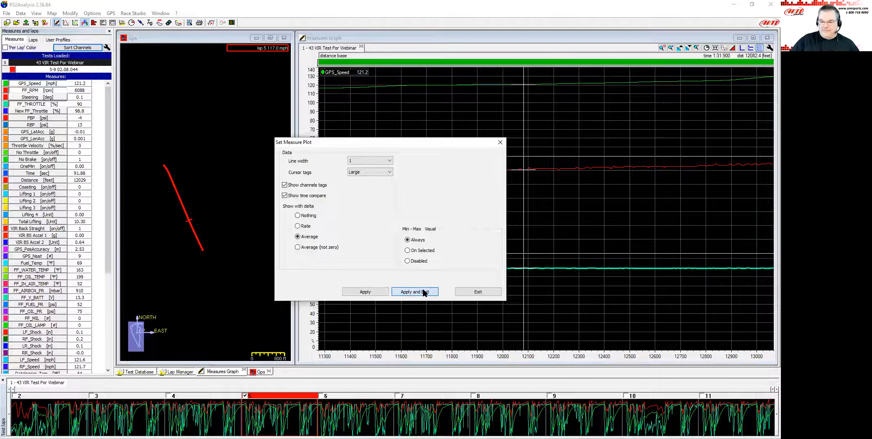
{"action": "left_click", "coordinate": [423, 292]}
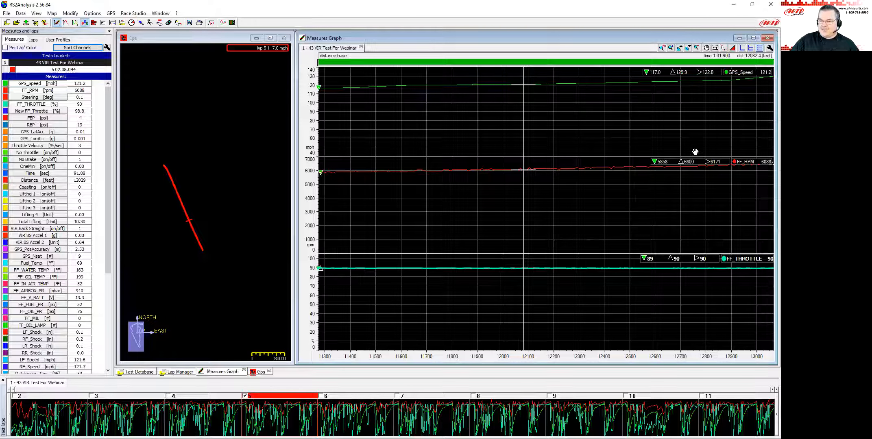
Set FF_THROTTLE's multiplier A to 1.10 in its measure information and apply.
{"action": "left_click", "coordinate": [744, 260]}
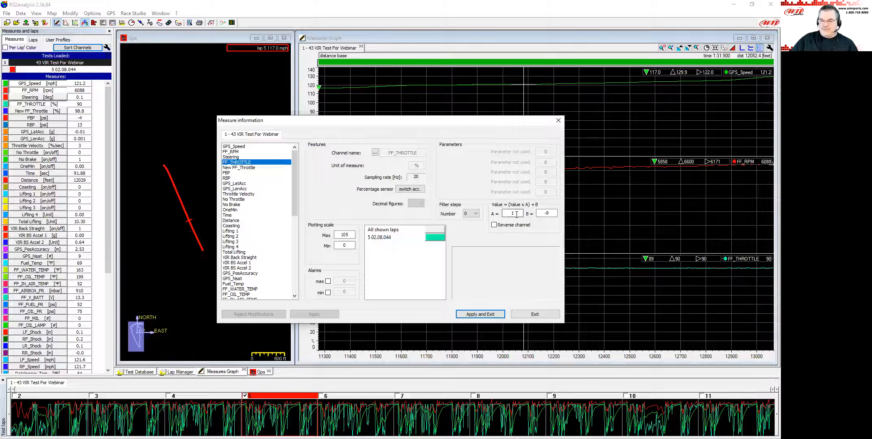
{"action": "left_click", "coordinate": [516, 215]}
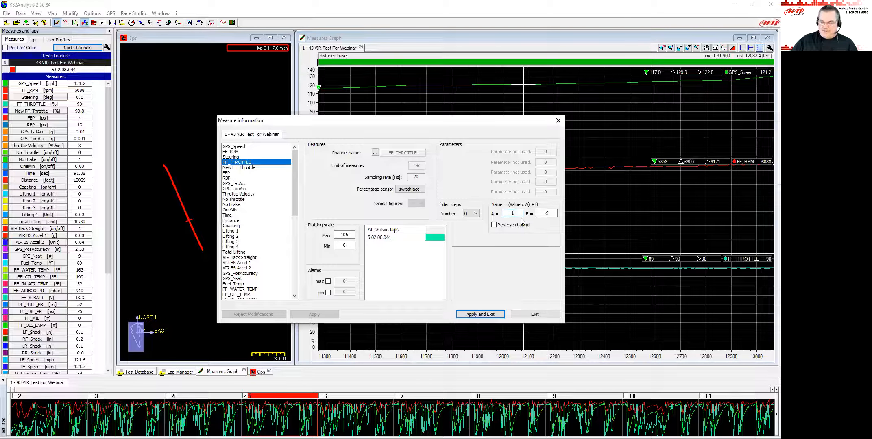
{"action": "type", "text": ".10"}
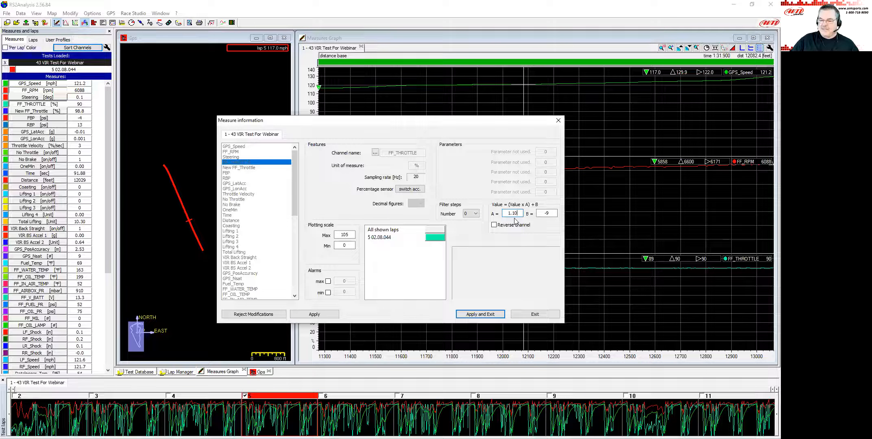
{"action": "left_click", "coordinate": [481, 314]}
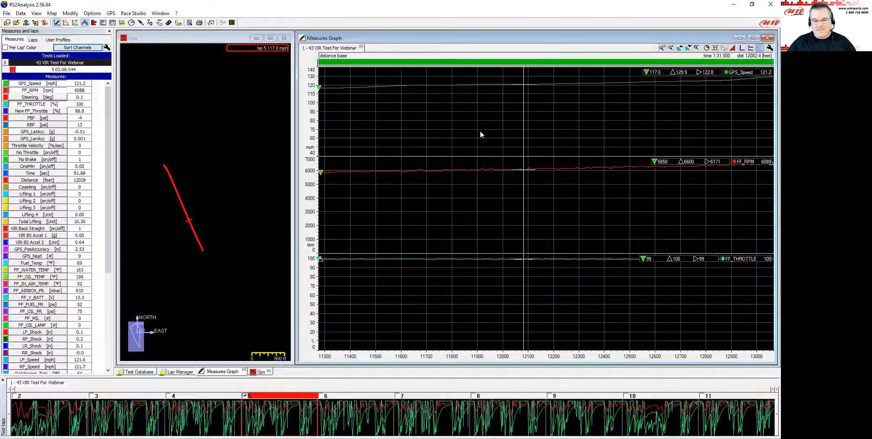
Set FF_THROTTLE's multiplier A to 1.11 and apply.
{"action": "double_click", "coordinate": [52, 107]}
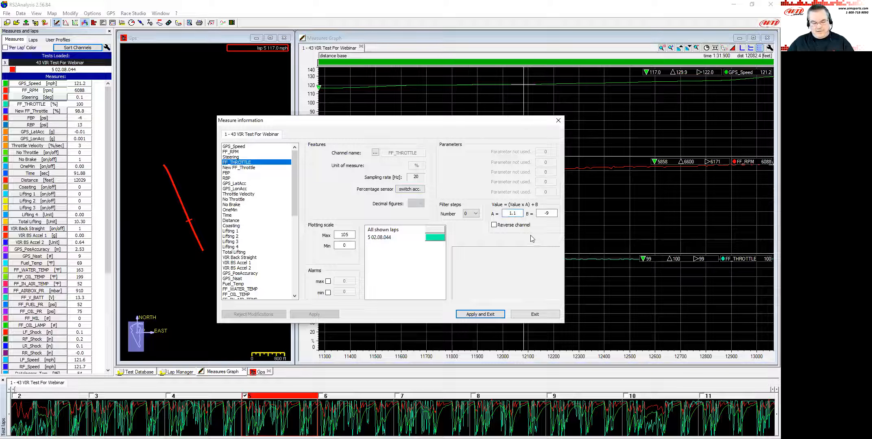
{"action": "type", "text": "1"}
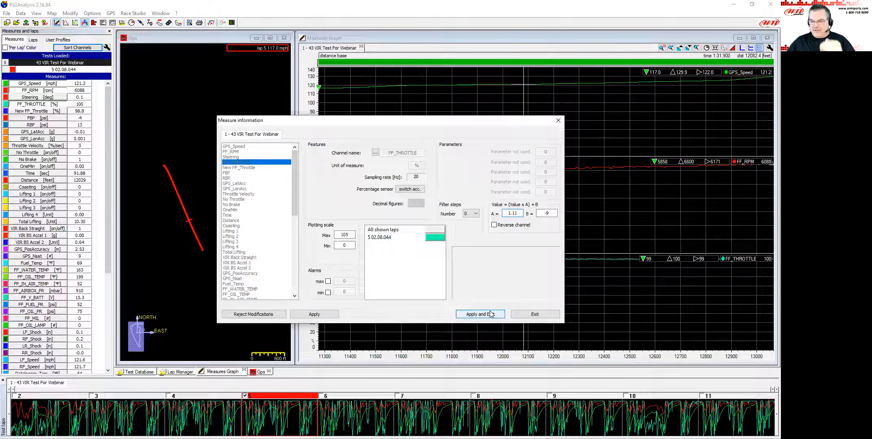
{"action": "left_click", "coordinate": [487, 315]}
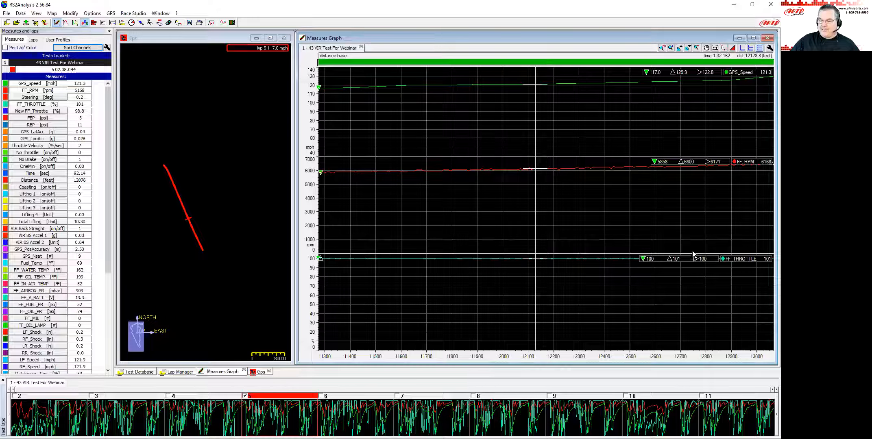
Zoom back out to the full lap and place the cursor along the throttle trace.
{"action": "scroll", "coordinate": [550, 292], "scroll_direction": "down", "scroll_amount": 5}
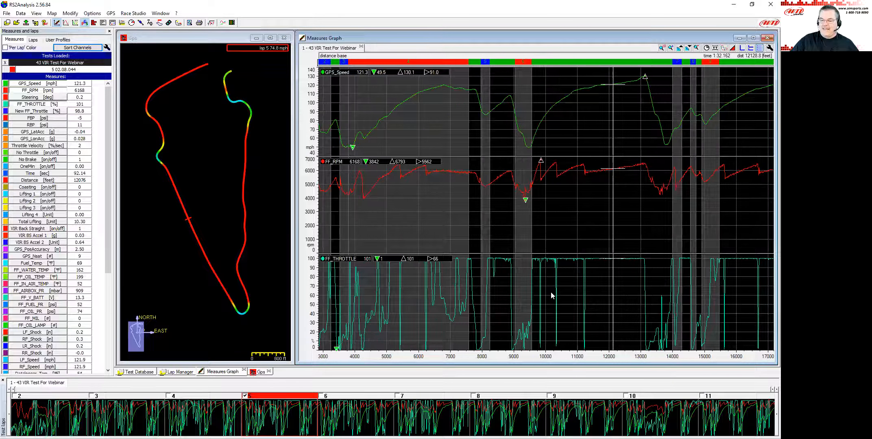
{"action": "left_click_drag", "start_coordinate": [470, 272], "coordinate": [475, 278]}
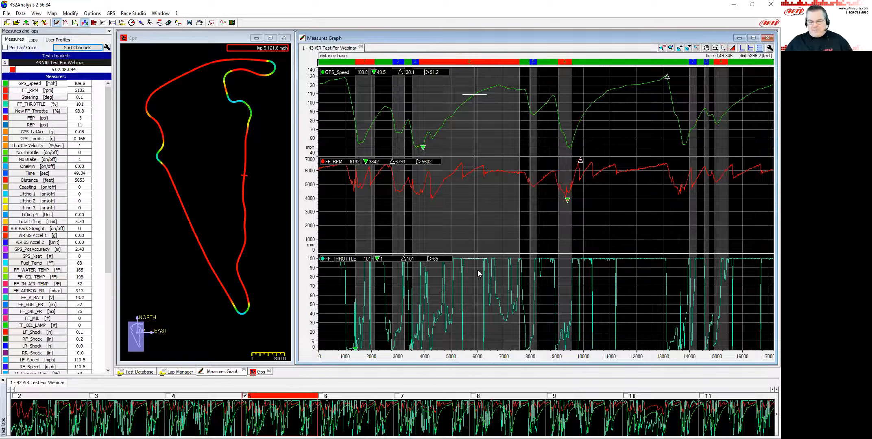
{"action": "left_click", "coordinate": [349, 353]}
{"action": "left_click_drag", "start_coordinate": [349, 351], "coordinate": [351, 350]}
{"action": "left_click", "coordinate": [473, 276]}
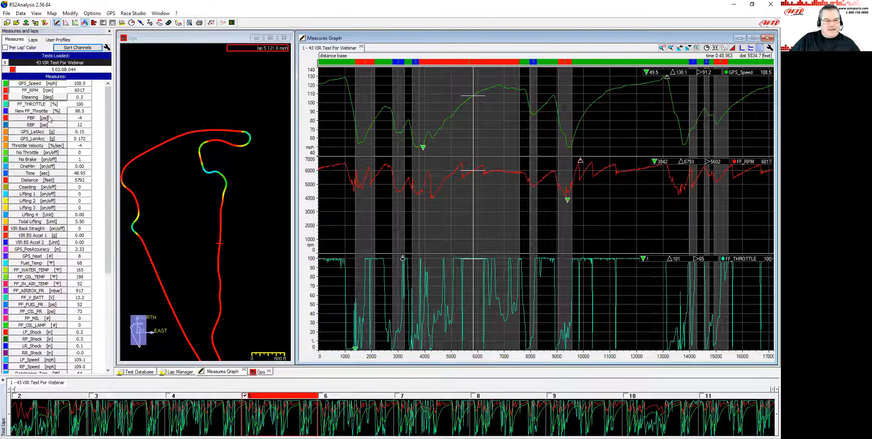
Hide FF_THROTTLE from the graph and add PBP and RBP.
{"action": "left_click", "coordinate": [35, 104]}
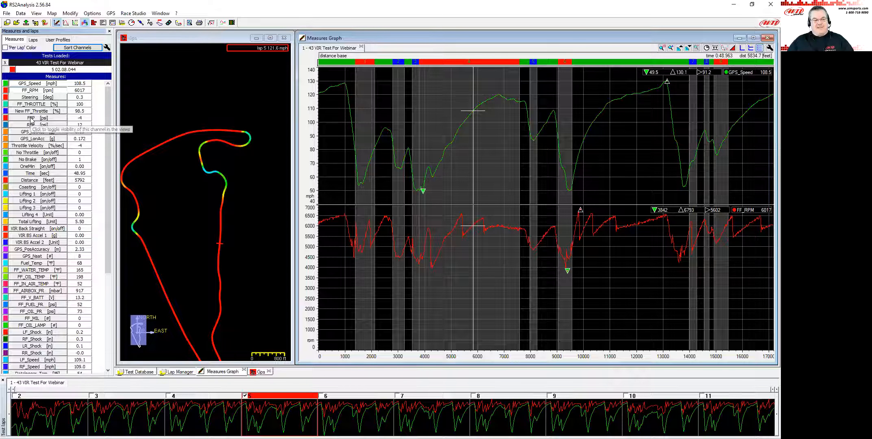
{"action": "left_click", "coordinate": [32, 119]}
{"action": "left_click", "coordinate": [34, 126]}
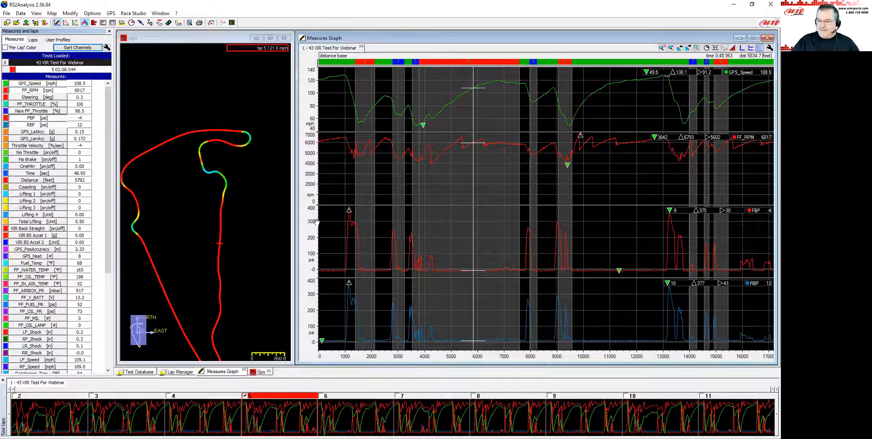
Zoom into the back straight and set FBP's offset B to 5 in its measure information, then apply.
{"action": "mouse_move", "coordinate": [467, 262]}
{"action": "left_mouse_down"}
{"action": "mouse_move", "coordinate": [476, 256]}
{"action": "mouse_move", "coordinate": [459, 261]}
{"action": "left_mouse_up"}
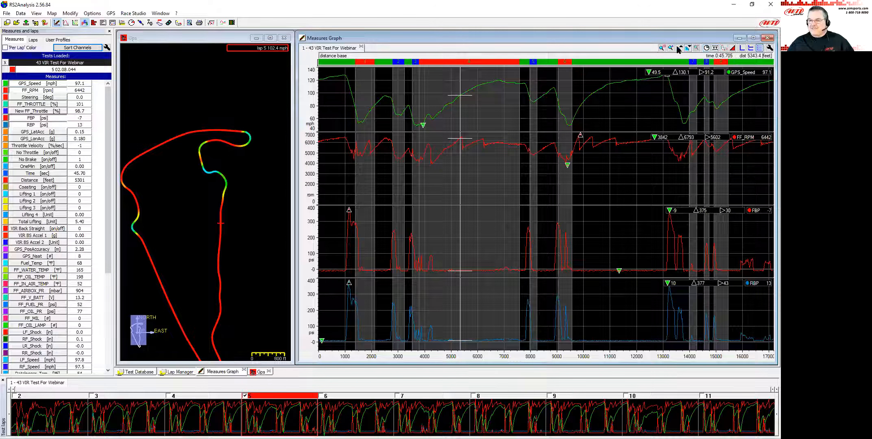
{"action": "left_click_drag", "start_coordinate": [580, 341], "coordinate": [658, 339]}
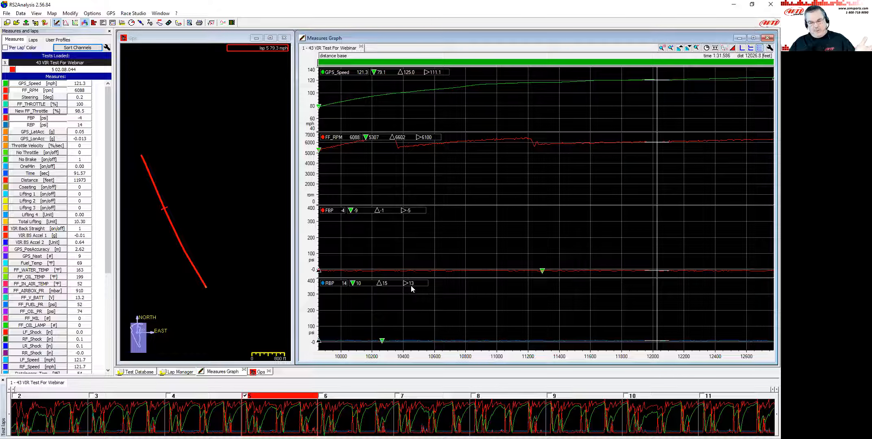
{"action": "double_click", "coordinate": [53, 119]}
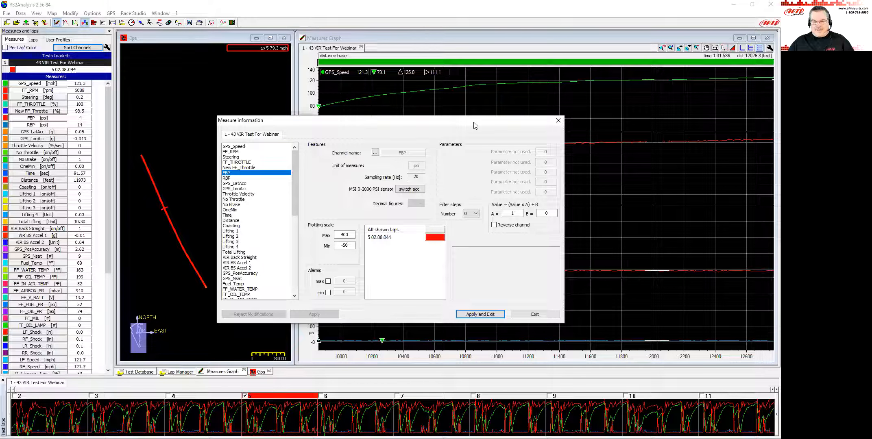
{"action": "left_click_drag", "start_coordinate": [475, 125], "coordinate": [683, 126]}
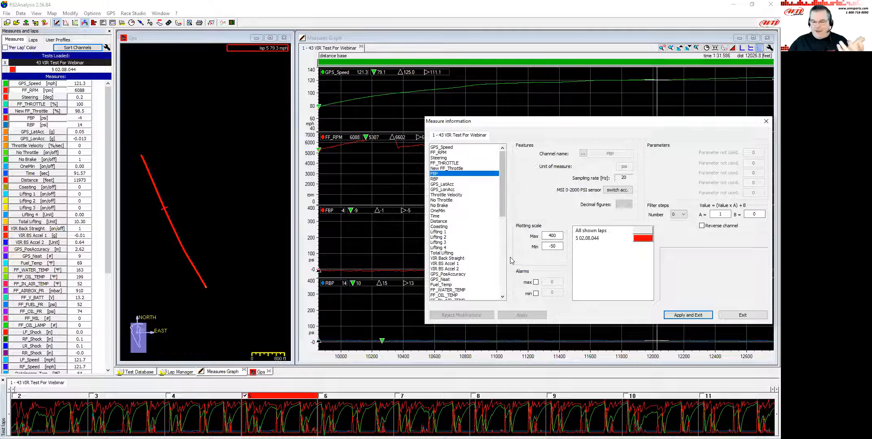
{"action": "double_click", "coordinate": [751, 214]}
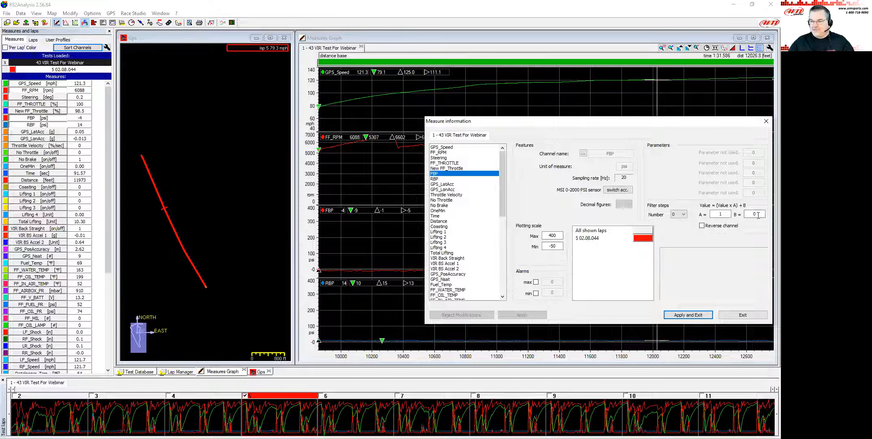
{"action": "type", "text": "5"}
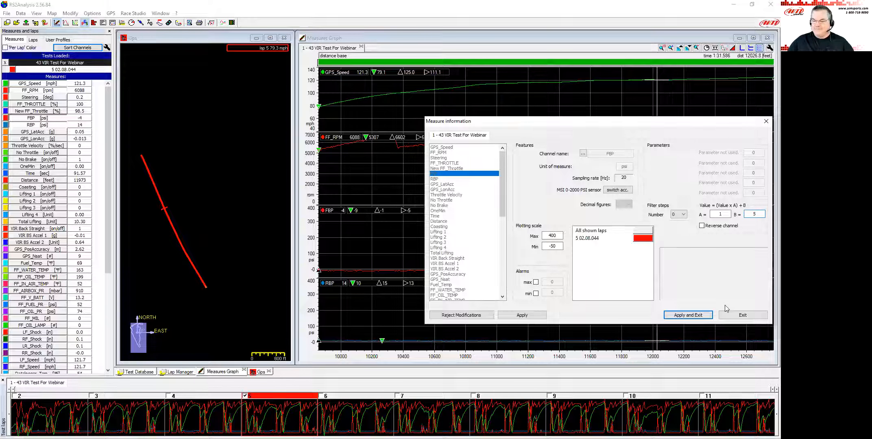
{"action": "left_click", "coordinate": [521, 315]}
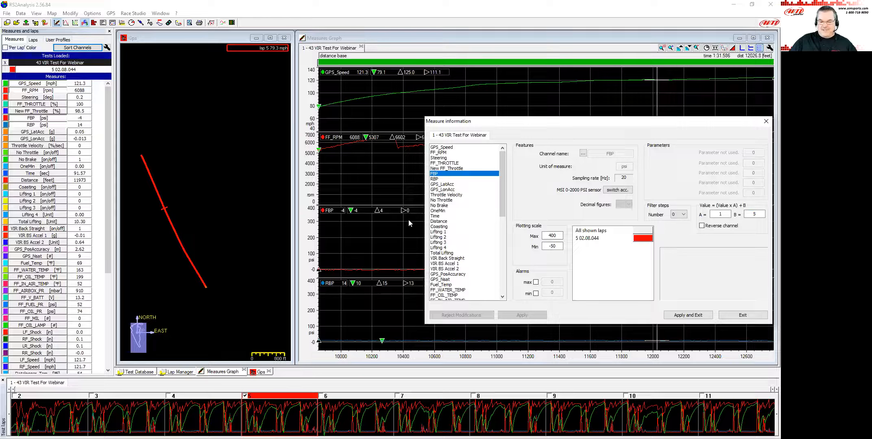
Set RBP's offset B to -13 and apply and exit the measure information.
{"action": "left_click", "coordinate": [441, 180]}
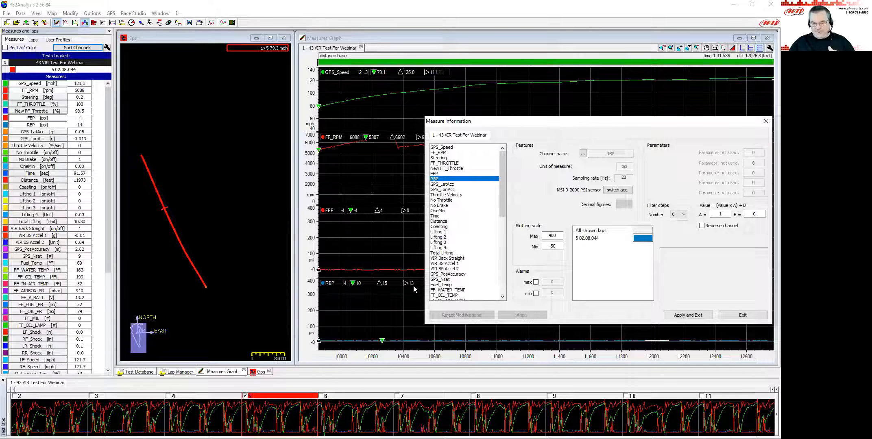
{"action": "double_click", "coordinate": [753, 214]}
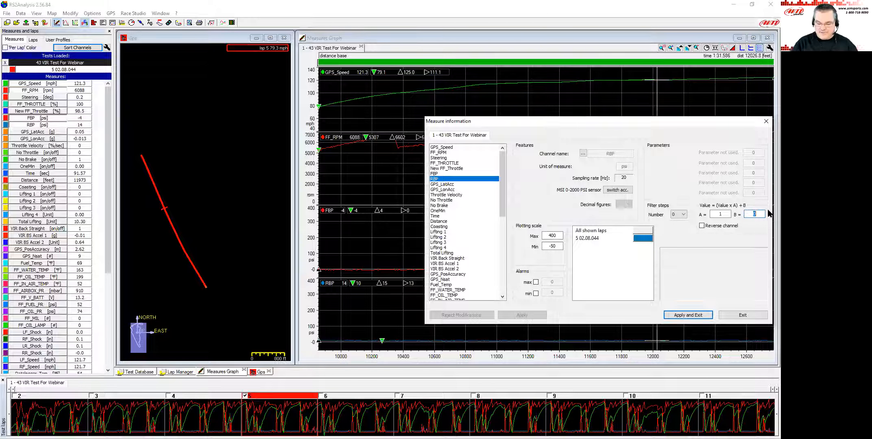
{"action": "type", "text": "-13"}
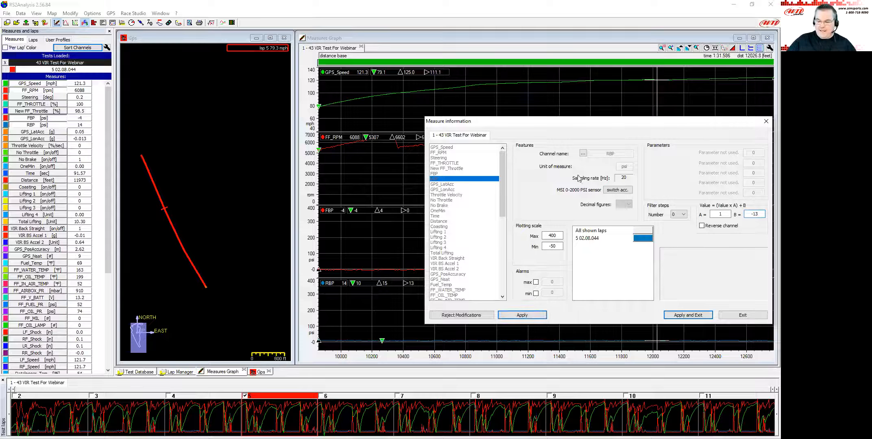
{"action": "left_click", "coordinate": [687, 315]}
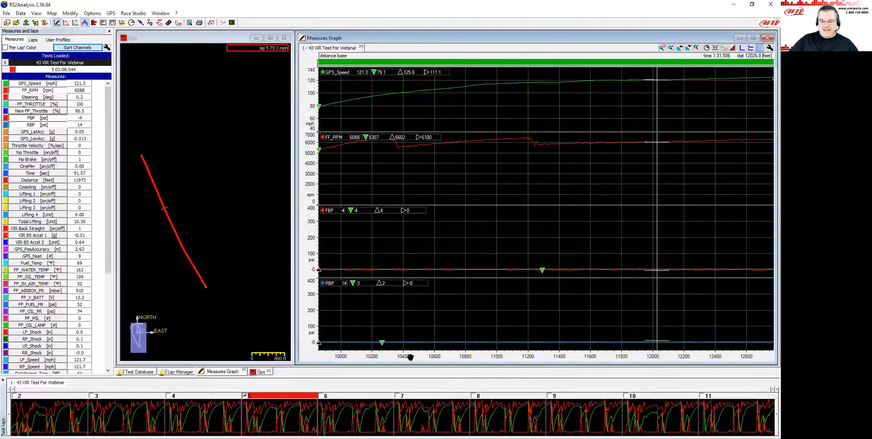
Return to the full-lap view and rescale the RPM graph's vertical axis.
{"action": "left_click", "coordinate": [512, 319]}
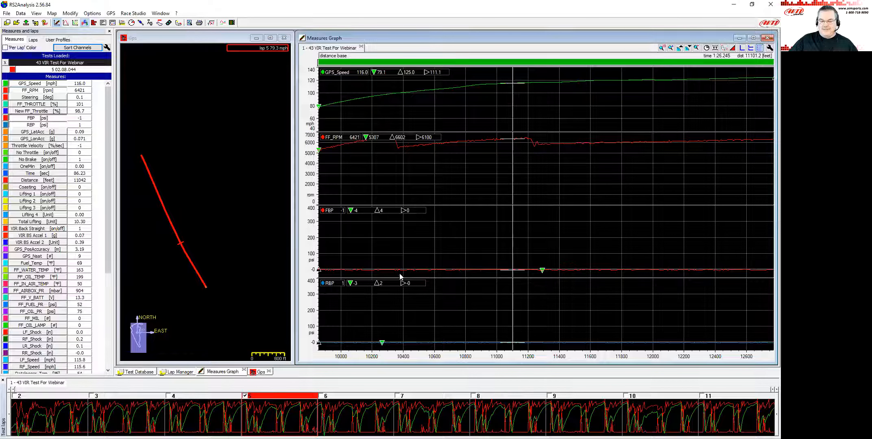
{"action": "key", "text": "Down"}
{"action": "key", "text": "Down"}
{"action": "key", "text": "Down"}
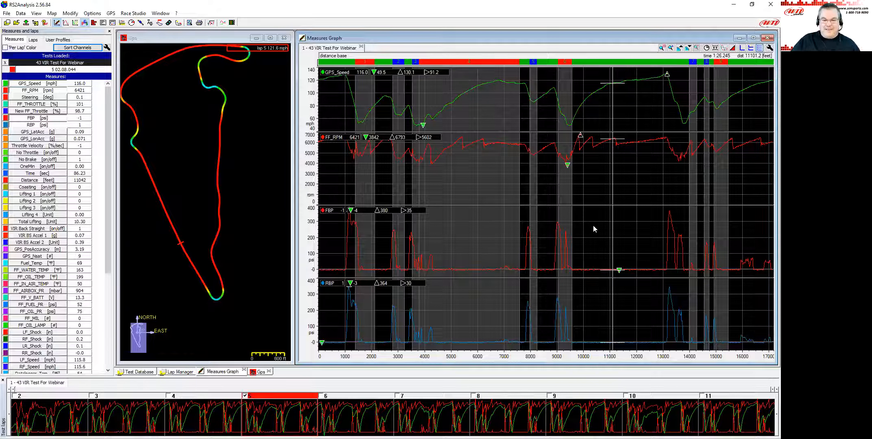
{"action": "double_click", "coordinate": [312, 171]}
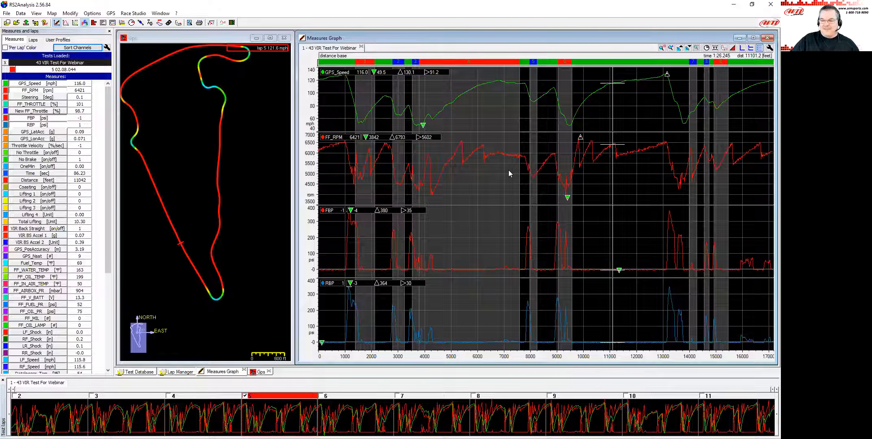
Set FF_RPM's offset B to 800 in its measure information and apply and exit.
{"action": "left_click_drag", "start_coordinate": [463, 155], "coordinate": [462, 158]}
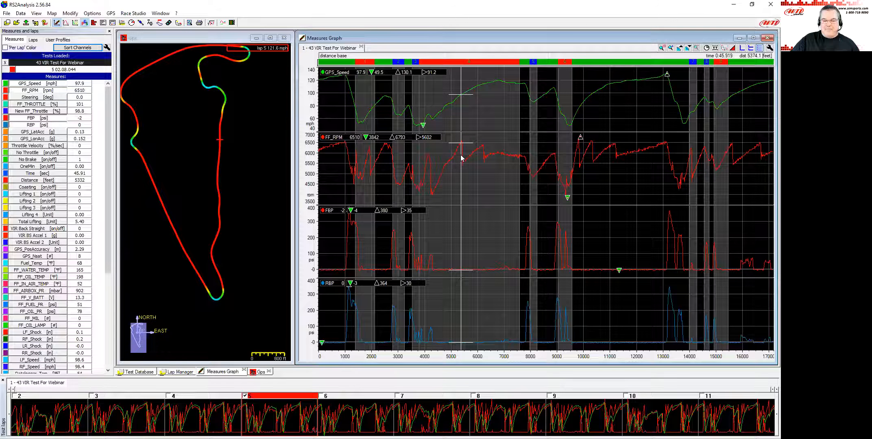
{"action": "left_click", "coordinate": [461, 146]}
{"action": "left_click", "coordinate": [462, 149]}
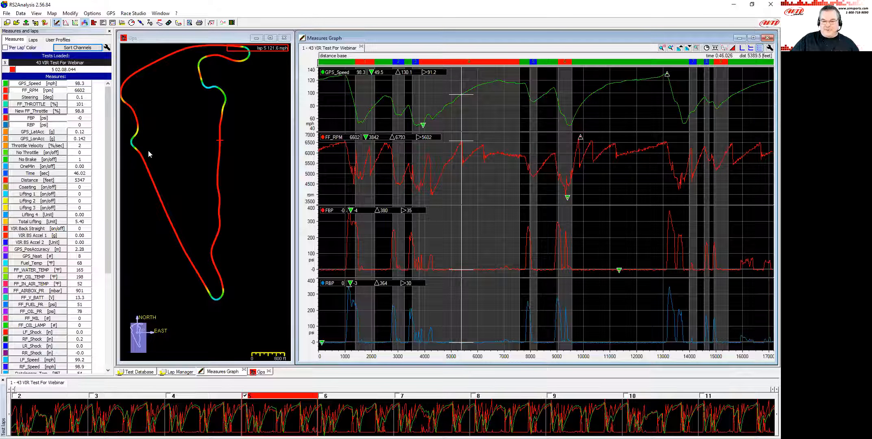
{"action": "left_click_drag", "start_coordinate": [549, 212], "coordinate": [537, 214]}
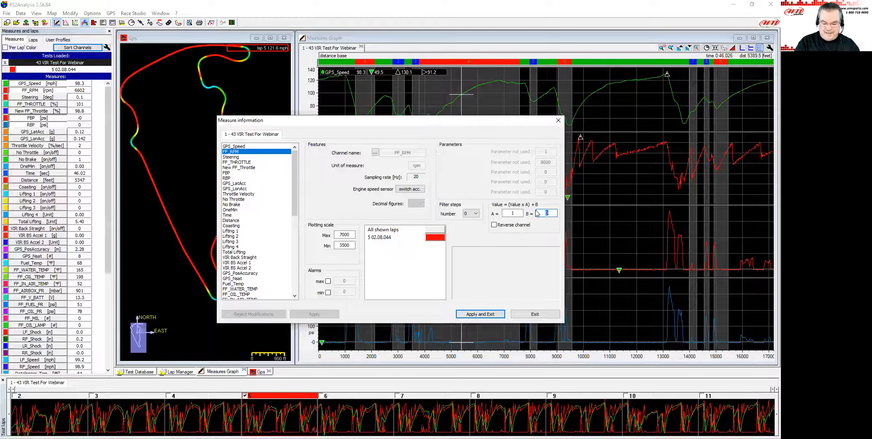
{"action": "type", "text": "800"}
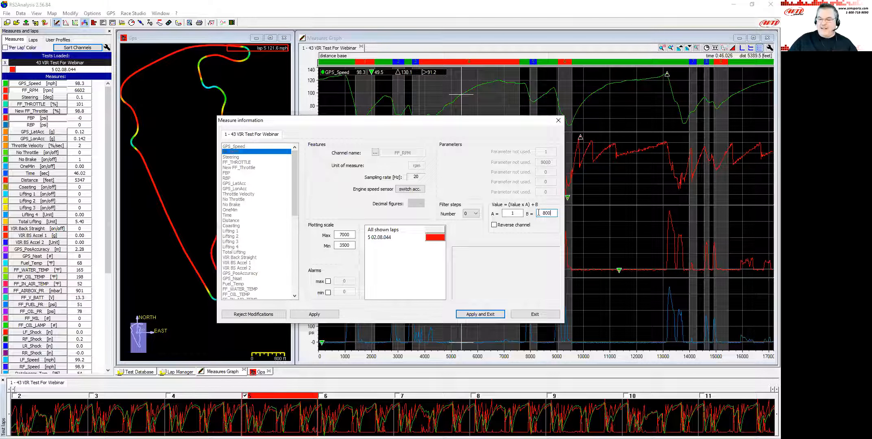
{"action": "left_click", "coordinate": [480, 314]}
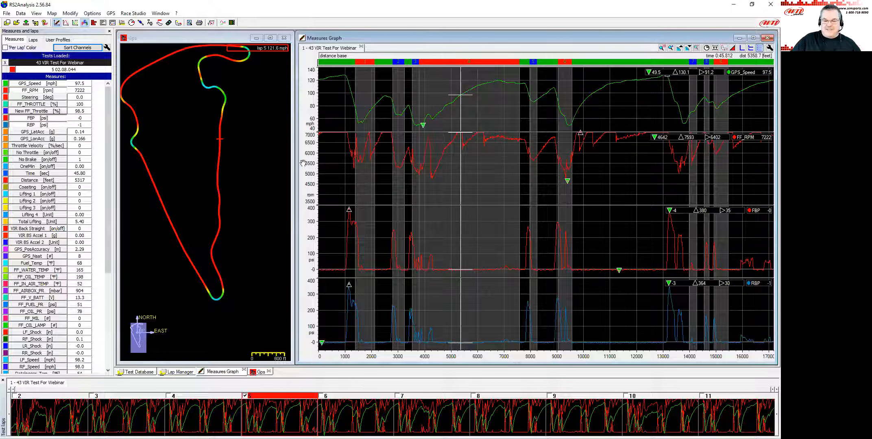
Shift the RPM graph's vertical scale upward so the trace fits.
{"action": "left_click_drag", "start_coordinate": [309, 159], "coordinate": [310, 179]}
{"action": "left_click", "coordinate": [459, 168]}
{"action": "left_click_drag", "start_coordinate": [460, 165], "coordinate": [462, 167]}
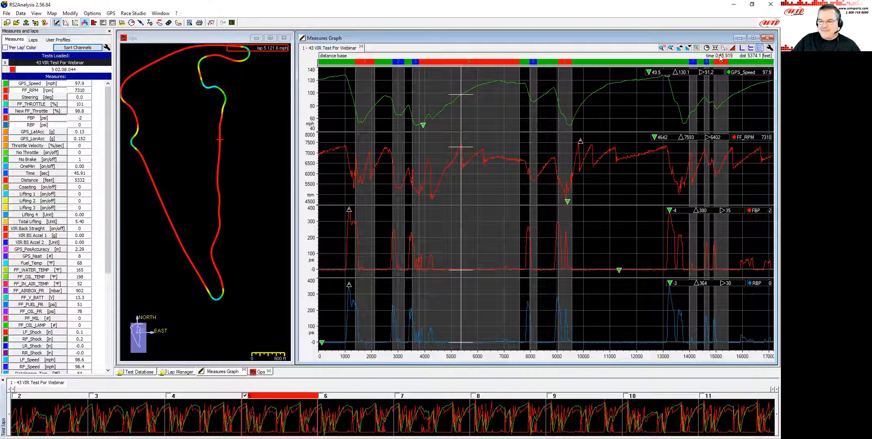
Zoom into the back straight to examine the corrected RPM trace, then return to the full lap.
{"action": "left_click", "coordinate": [671, 47]}
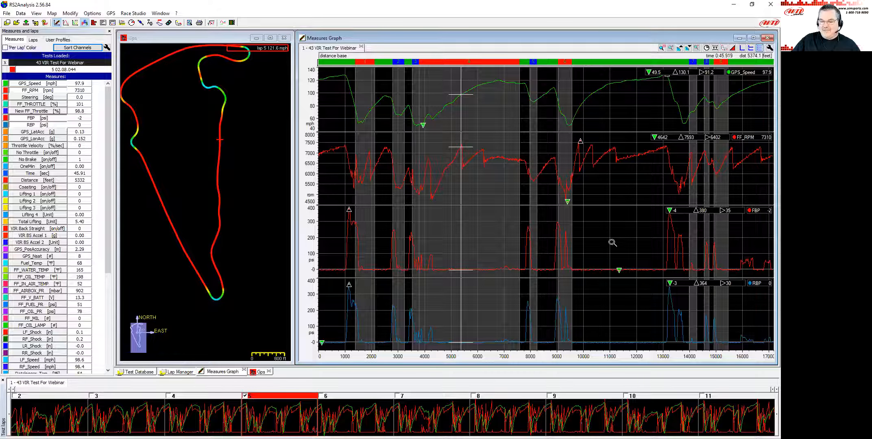
{"action": "left_click_drag", "start_coordinate": [582, 259], "coordinate": [659, 262]}
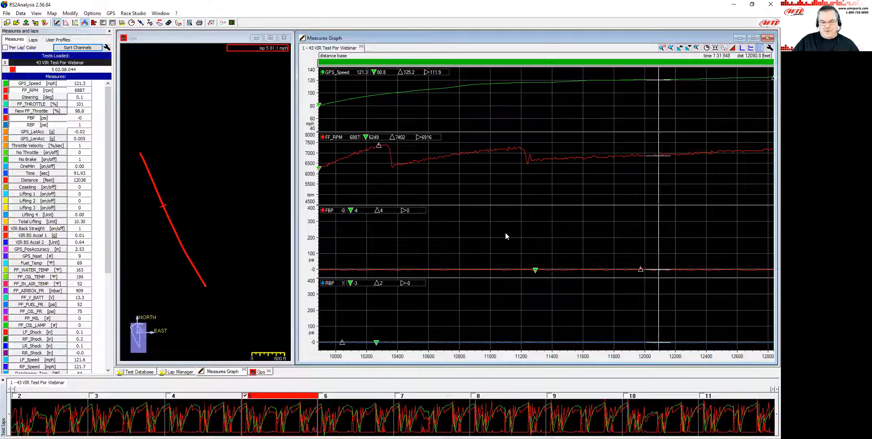
{"action": "key", "text": "Down"}
{"action": "key", "text": "Down"}
{"action": "key", "text": "Down"}
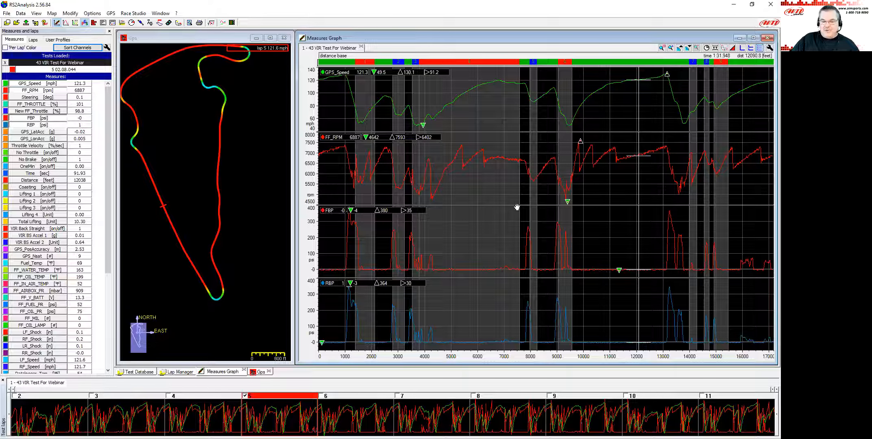
Show FF_THROTTLE on the graph and hide FBP and RBP.
{"action": "left_click", "coordinate": [34, 105]}
{"action": "left_click", "coordinate": [35, 118]}
{"action": "left_click", "coordinate": [36, 125]}
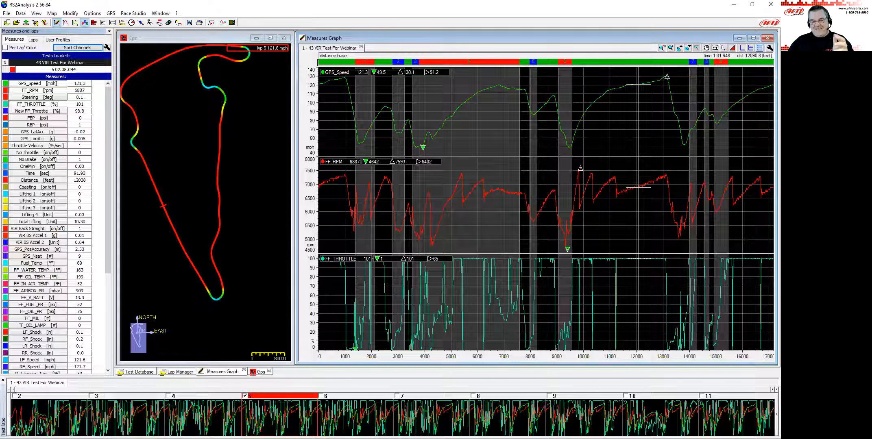
Step through laps 6 to 11 in the lap overview to compare speed, RPM and throttle traces.
{"action": "left_click", "coordinate": [473, 272]}
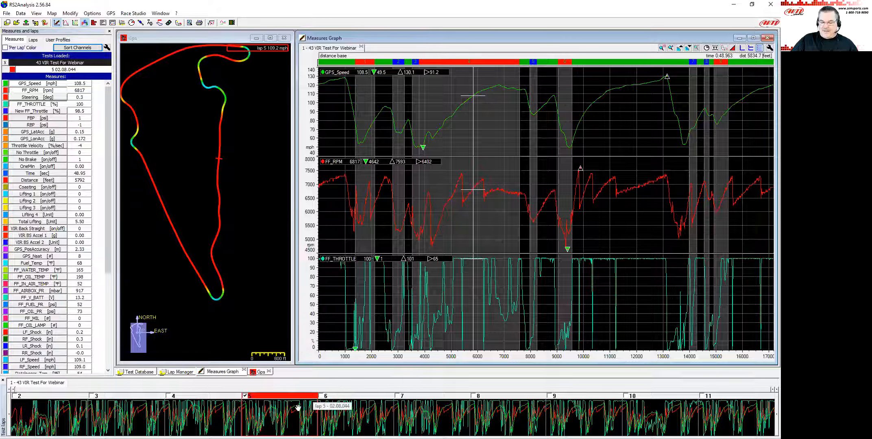
{"action": "left_click", "coordinate": [343, 407]}
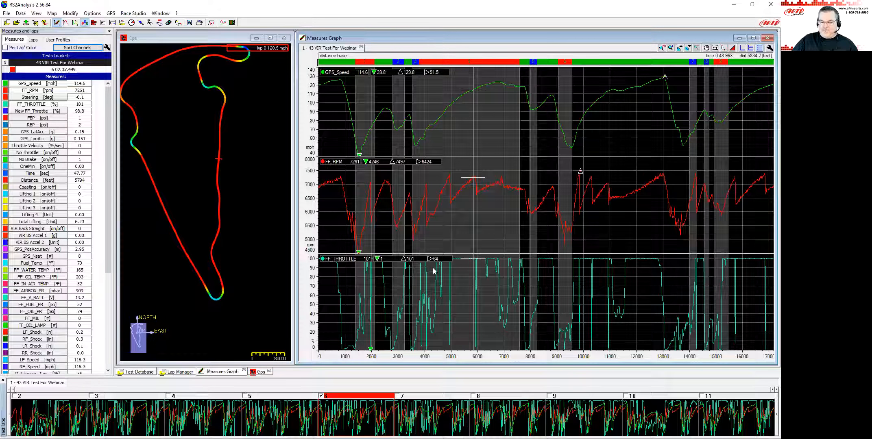
{"action": "left_click", "coordinate": [445, 409]}
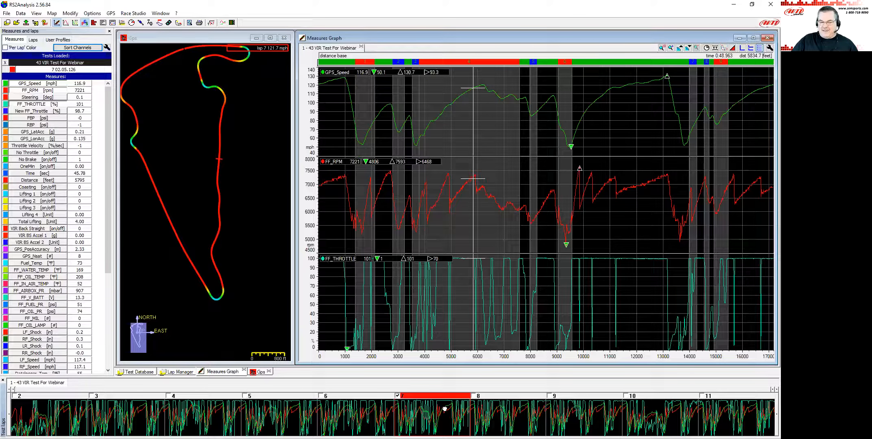
{"action": "left_click", "coordinate": [472, 408]}
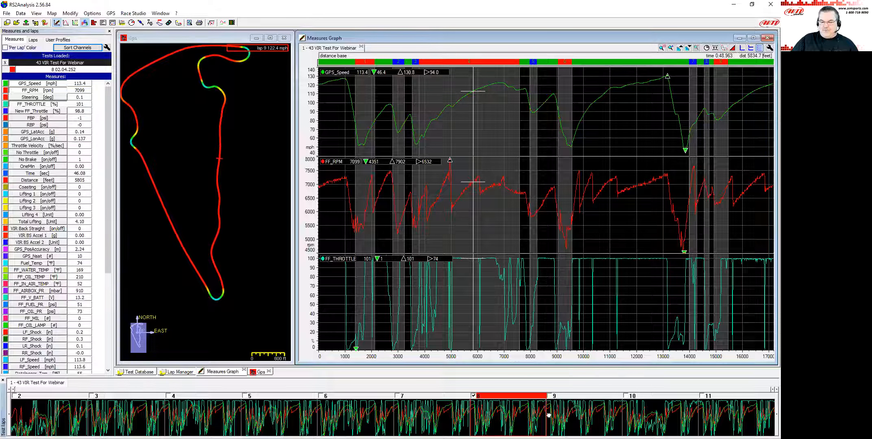
{"action": "left_click", "coordinate": [572, 417]}
{"action": "left_click", "coordinate": [653, 426]}
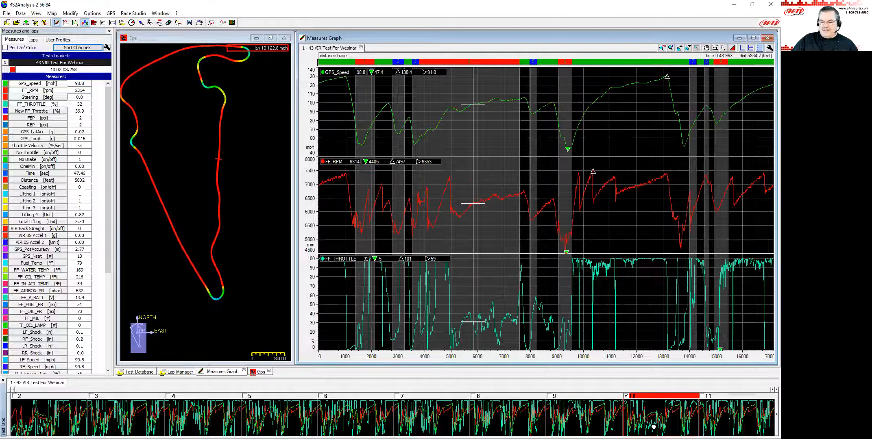
{"action": "left_click", "coordinate": [730, 429]}
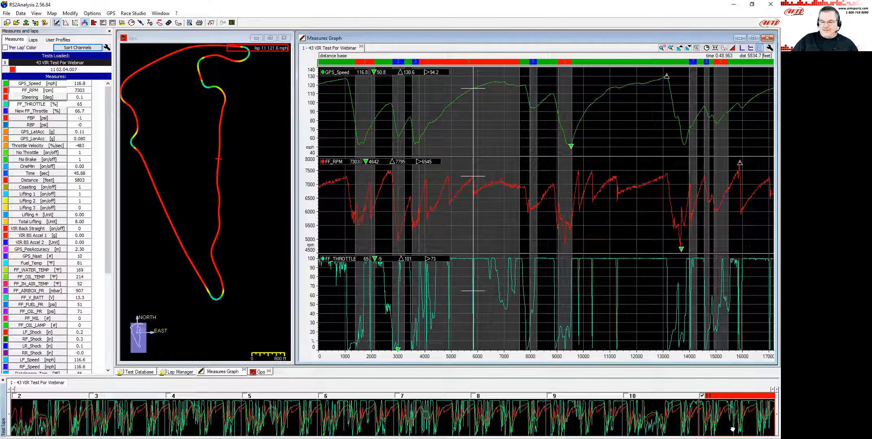
{"action": "left_click", "coordinate": [659, 423]}
{"action": "left_click", "coordinate": [566, 416]}
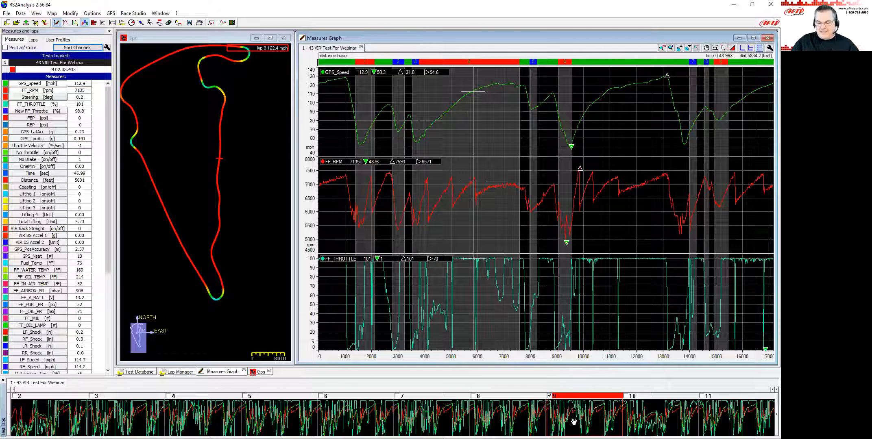
Browse the laps back down to lap 2 and forward again to lap 8, comparing the traces.
{"action": "left_click", "coordinate": [515, 416]}
{"action": "left_click", "coordinate": [408, 415]}
{"action": "left_click", "coordinate": [362, 415]}
{"action": "left_click", "coordinate": [285, 418]}
{"action": "left_click", "coordinate": [195, 415]}
{"action": "left_click", "coordinate": [136, 417]}
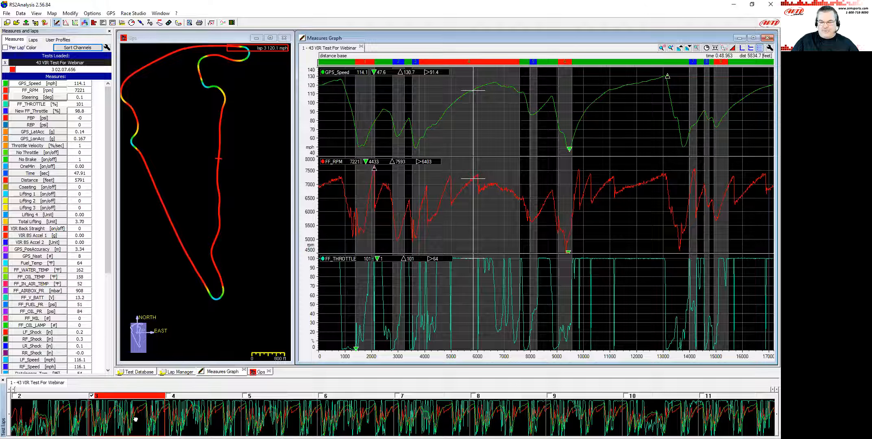
{"action": "left_click", "coordinate": [43, 417]}
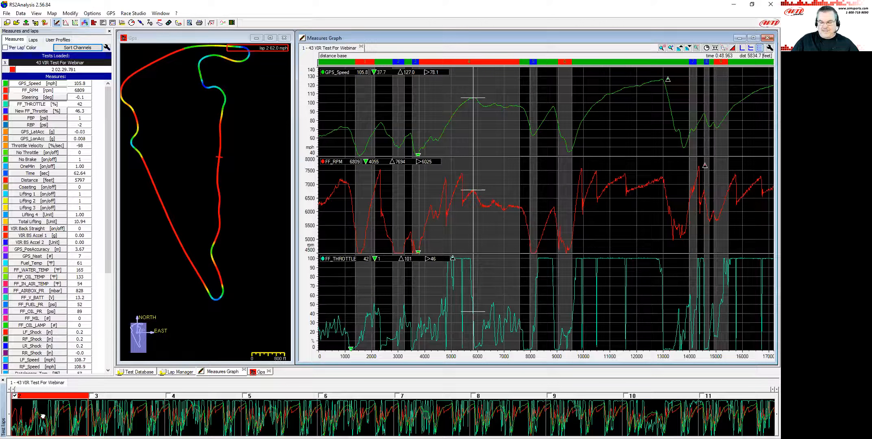
{"action": "left_click", "coordinate": [131, 409]}
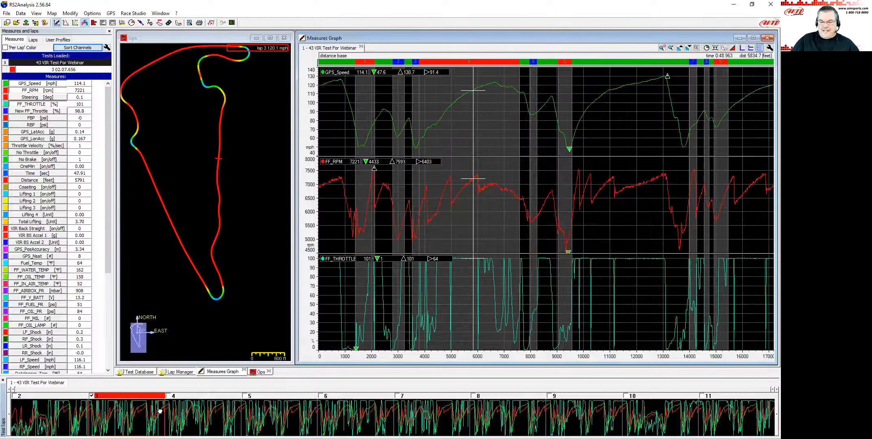
{"action": "left_click", "coordinate": [191, 411]}
{"action": "left_click", "coordinate": [277, 415]}
{"action": "left_click", "coordinate": [358, 417]}
{"action": "left_click", "coordinate": [435, 419]}
{"action": "left_click", "coordinate": [507, 422]}
{"action": "left_click", "coordinate": [590, 422]}
{"action": "left_click", "coordinate": [661, 419]}
{"action": "left_click", "coordinate": [584, 411]}
{"action": "left_click", "coordinate": [526, 406]}
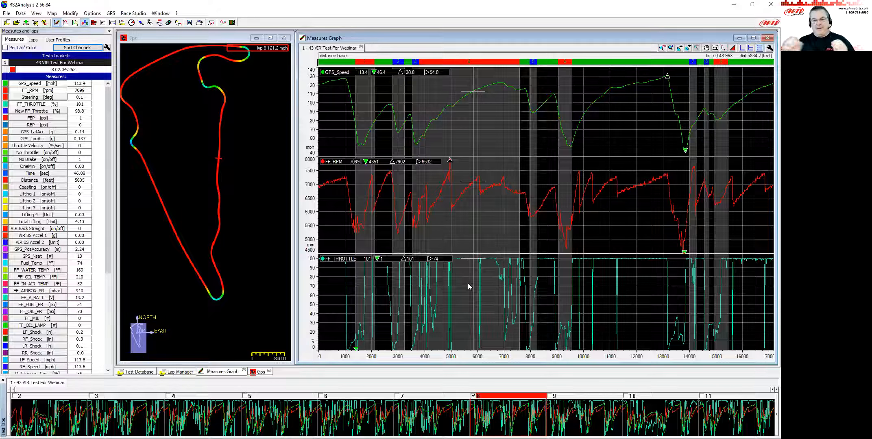
Set the measure plot's min-max visual to appear only on the selected channel.
{"action": "left_click", "coordinate": [770, 48]}
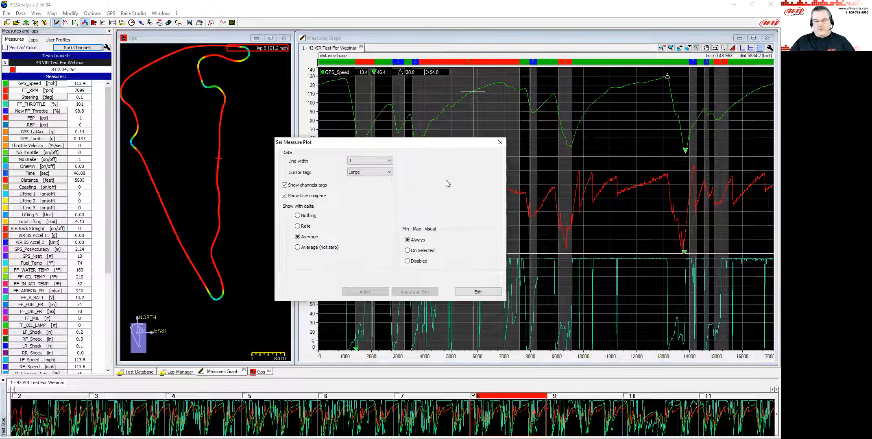
{"action": "left_click", "coordinate": [418, 251]}
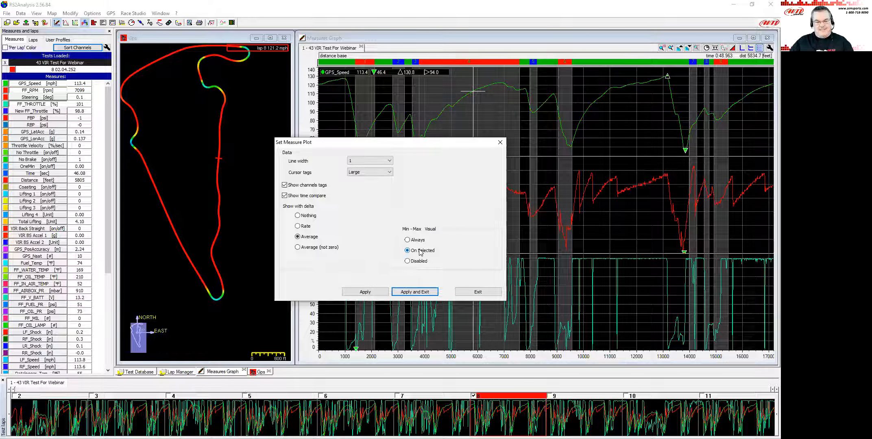
{"action": "left_click", "coordinate": [413, 293]}
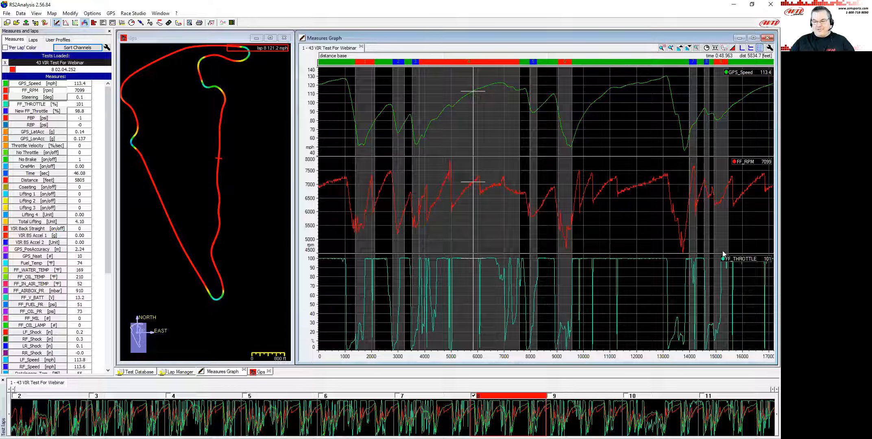
Overlay laps 7 and 6 on lap 8 in the graph and switch on per-lap colours.
{"action": "left_click", "coordinate": [646, 280]}
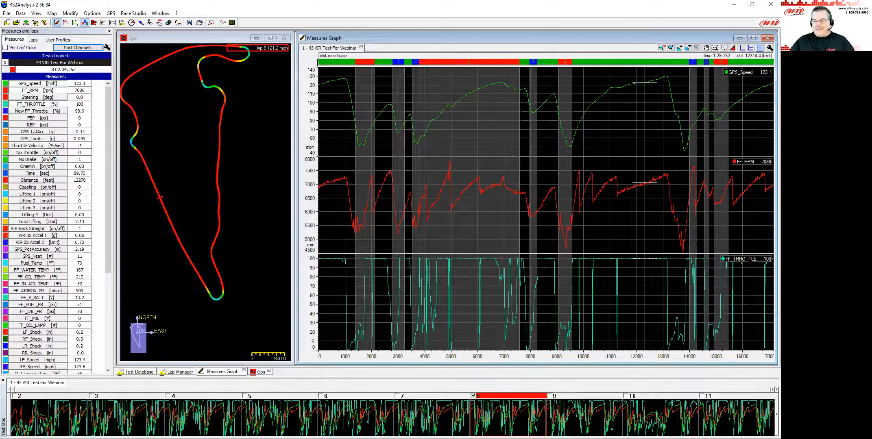
{"action": "left_click", "coordinate": [750, 261]}
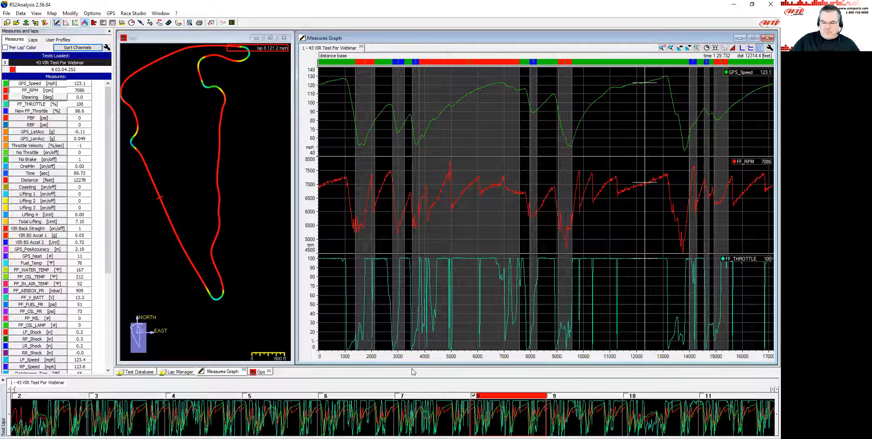
{"action": "left_click", "coordinate": [398, 396]}
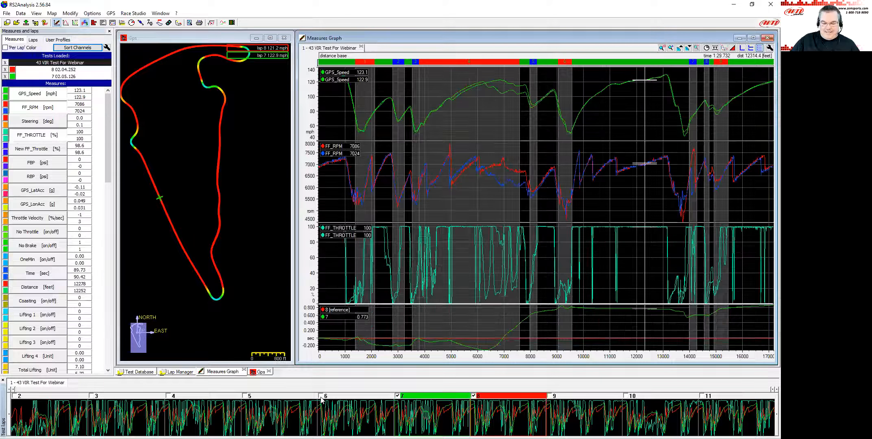
{"action": "left_click", "coordinate": [322, 397]}
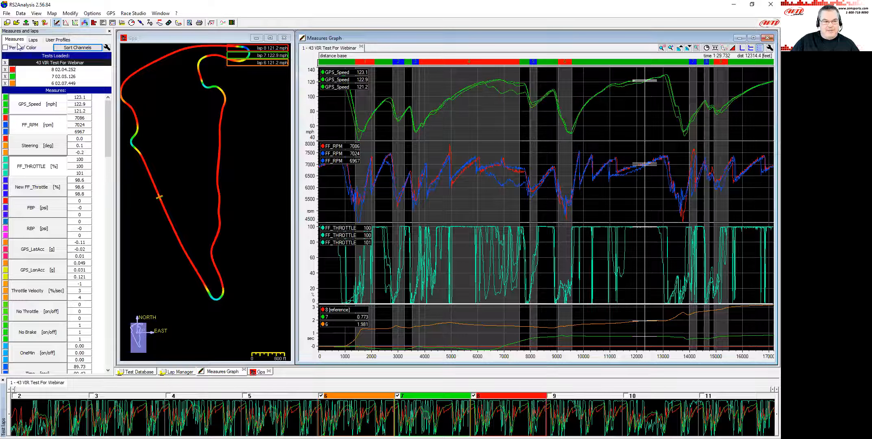
{"action": "left_click", "coordinate": [5, 48]}
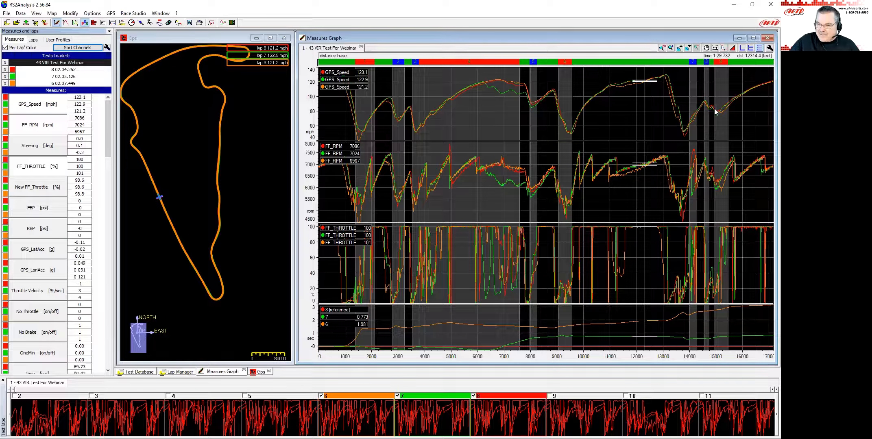
Select the GPS_Speed and FF_RPM traces in turn to examine their min-max tags across the three laps.
{"action": "left_click", "coordinate": [343, 74]}
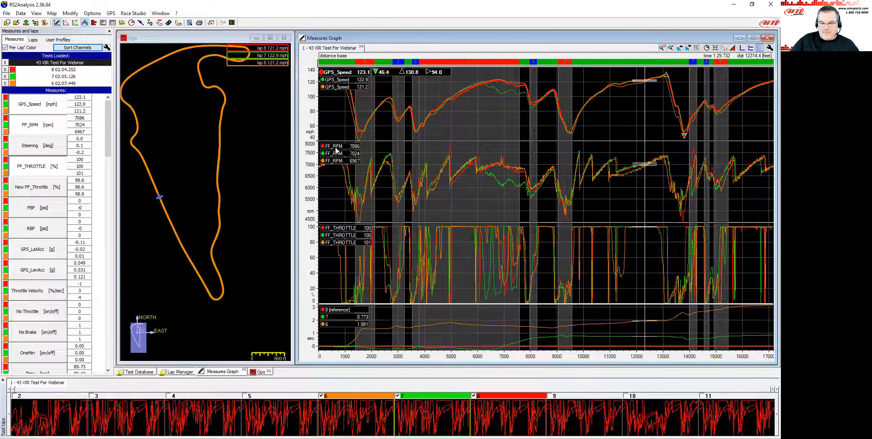
{"action": "left_click", "coordinate": [336, 146]}
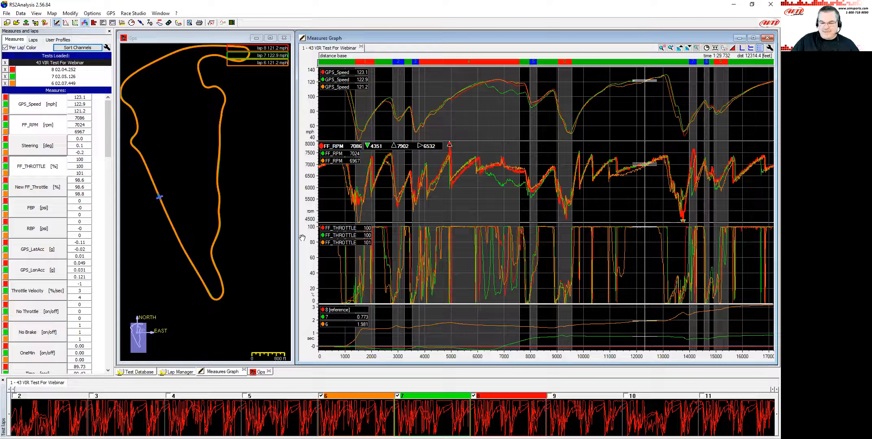
{"action": "left_click", "coordinate": [343, 229]}
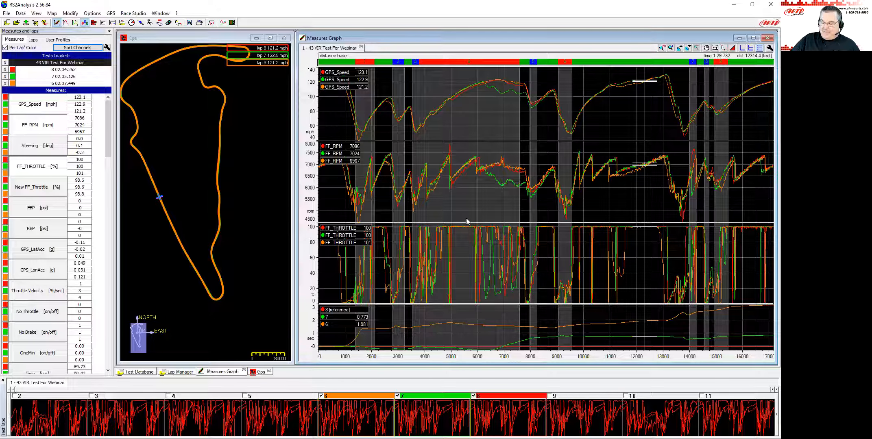
{"action": "left_click", "coordinate": [471, 197]}
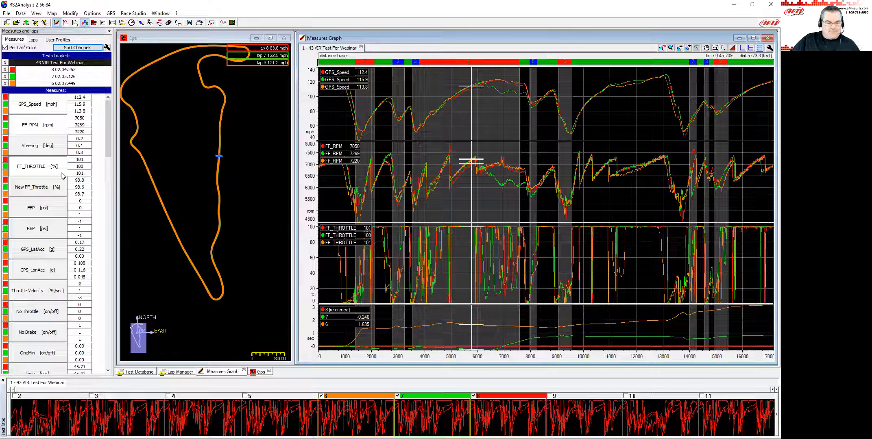
Hide FF_THROTTLE and FF_RPM from the graph and show the VIR BS Accel 1 channel instead.
{"action": "left_click", "coordinate": [54, 163]}
{"action": "left_click", "coordinate": [31, 125]}
{"action": "scroll", "coordinate": [46, 242], "scroll_direction": "down", "scroll_amount": 1}
{"action": "scroll", "coordinate": [46, 242], "scroll_direction": "down", "scroll_amount": 4}
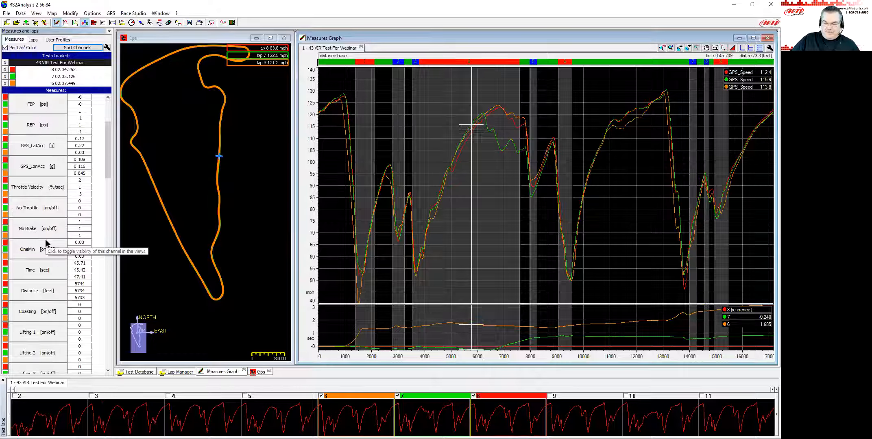
{"action": "scroll", "coordinate": [46, 243], "scroll_direction": "down", "scroll_amount": 3}
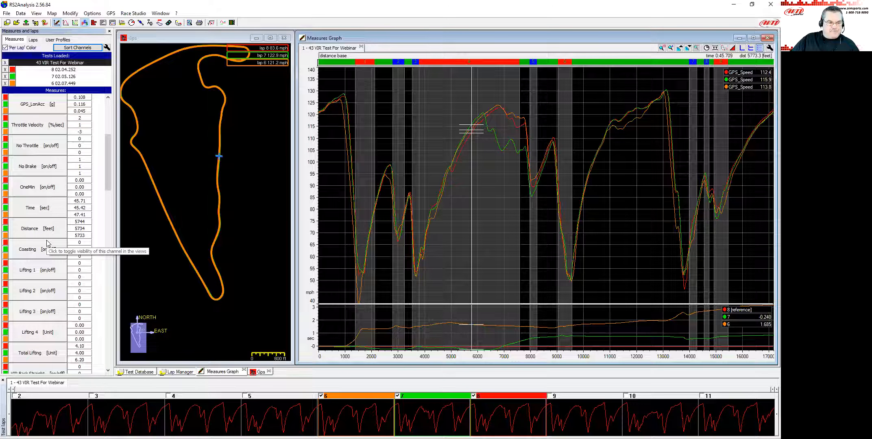
{"action": "scroll", "coordinate": [46, 244], "scroll_direction": "down", "scroll_amount": 3}
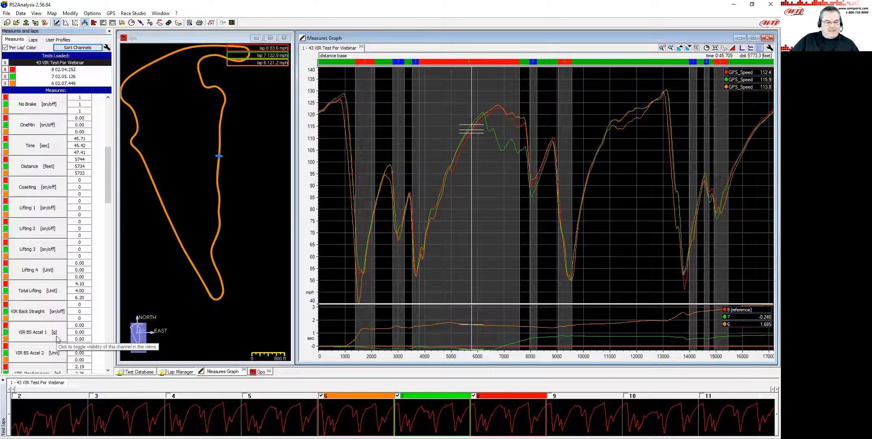
{"action": "left_click", "coordinate": [39, 336]}
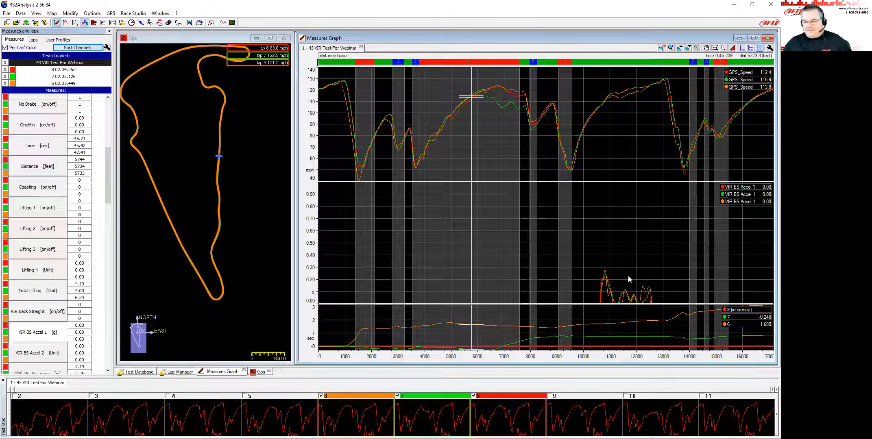
Examine the VIR BS Accel 1 trace for the three laps along the back straight.
{"action": "left_click", "coordinate": [604, 283]}
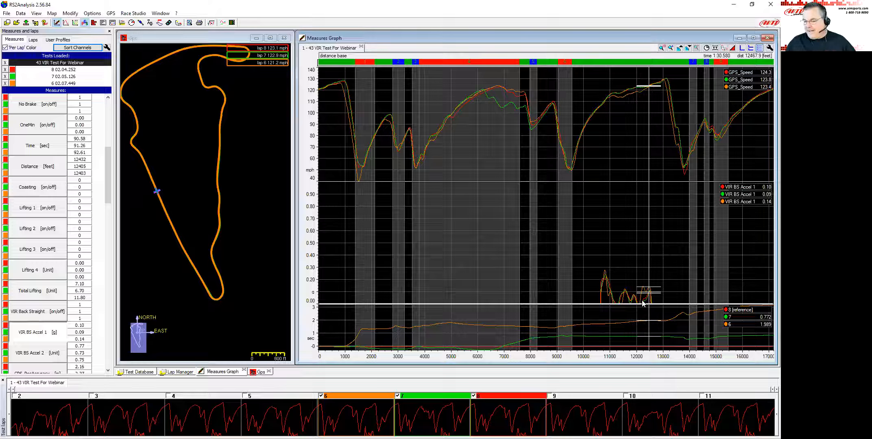
{"action": "left_click_drag", "start_coordinate": [415, 290], "coordinate": [484, 290]}
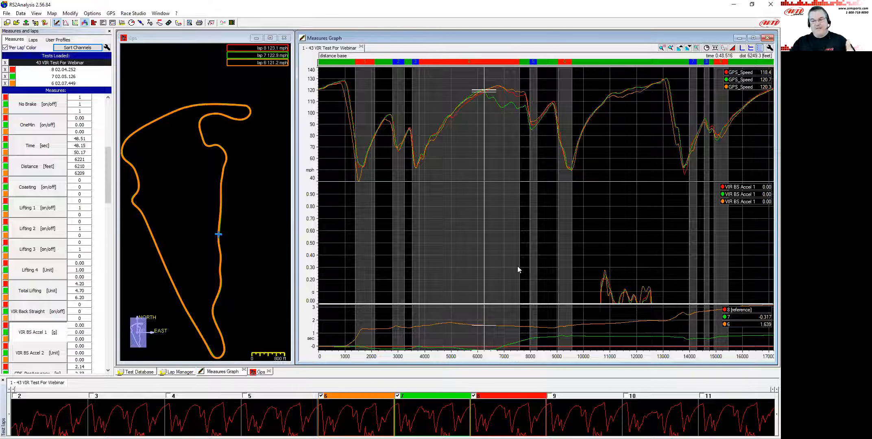
{"action": "left_click", "coordinate": [731, 188]}
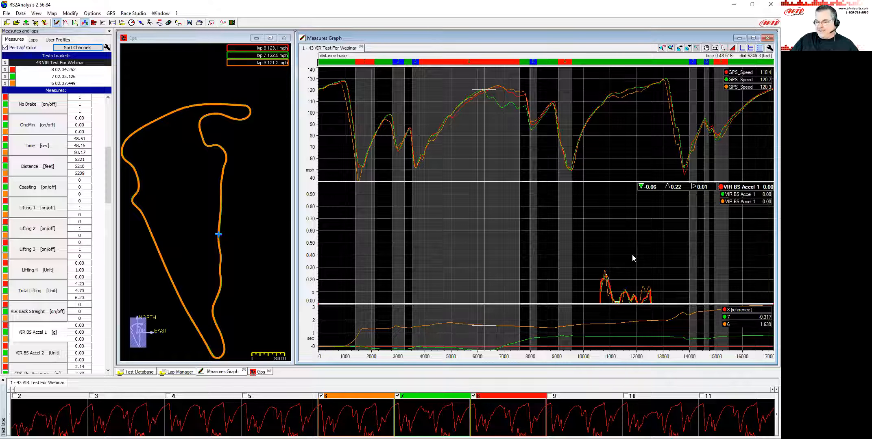
{"action": "left_click", "coordinate": [646, 255]}
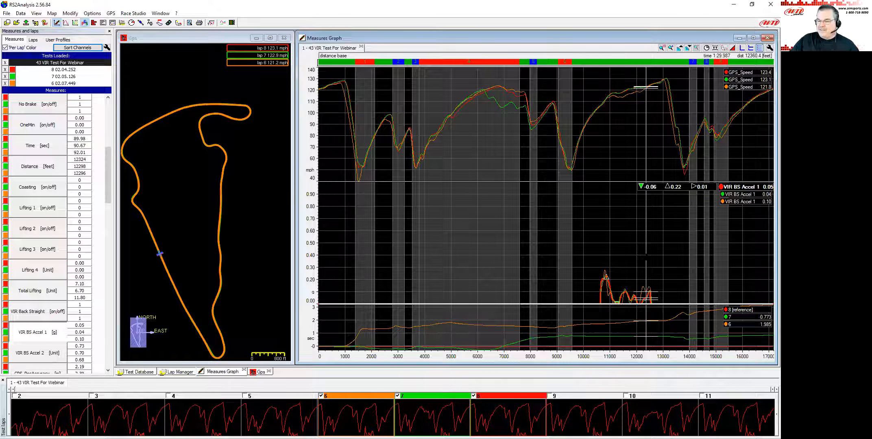
{"action": "scroll", "coordinate": [651, 273], "scroll_direction": "up", "scroll_amount": 2}
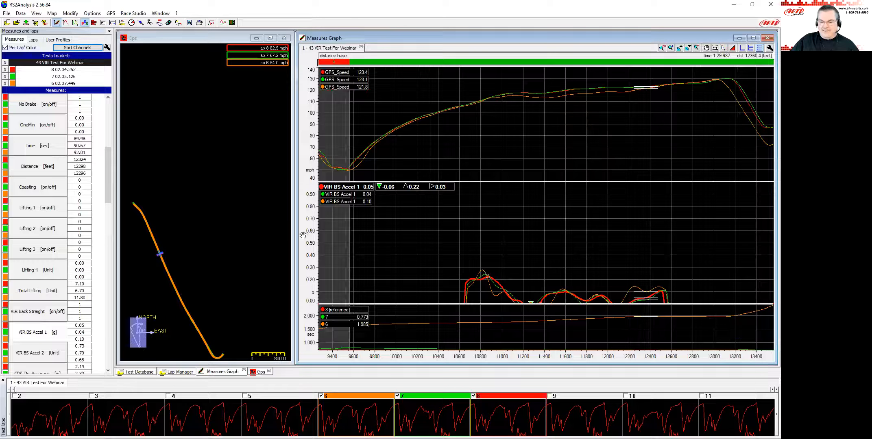
Remove laps 6 and 8 from the comparison, keeping only lap 7, and select the VIR BS Accel 1 channel.
{"action": "left_click", "coordinate": [321, 397]}
{"action": "left_click", "coordinate": [474, 396]}
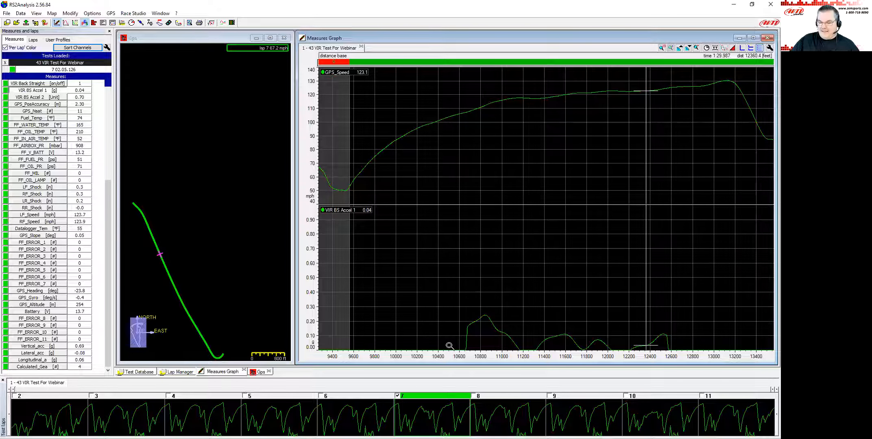
{"action": "left_click_drag", "start_coordinate": [458, 331], "coordinate": [678, 336]}
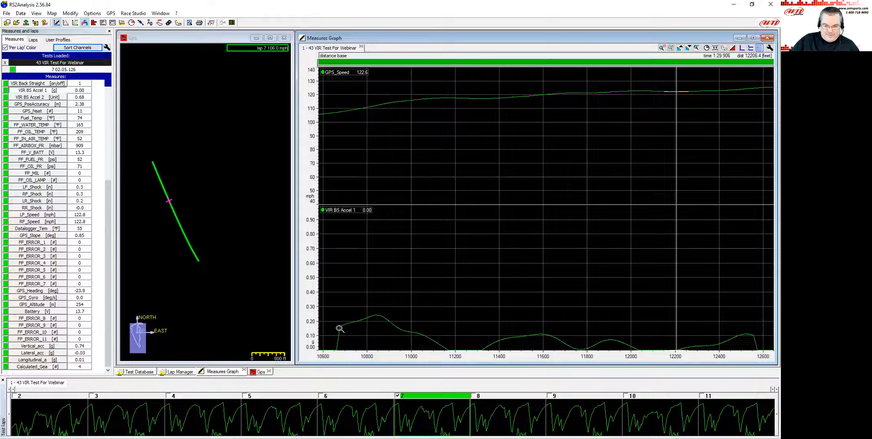
{"action": "left_click_drag", "start_coordinate": [339, 328], "coordinate": [767, 346]}
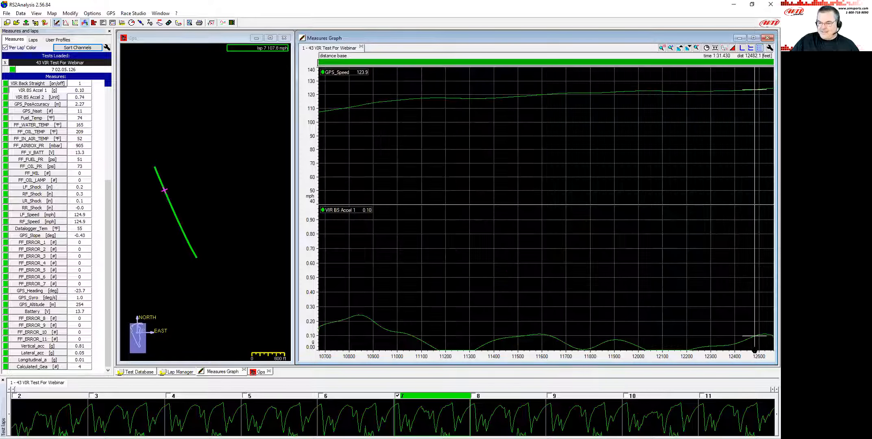
{"action": "left_click", "coordinate": [340, 210]}
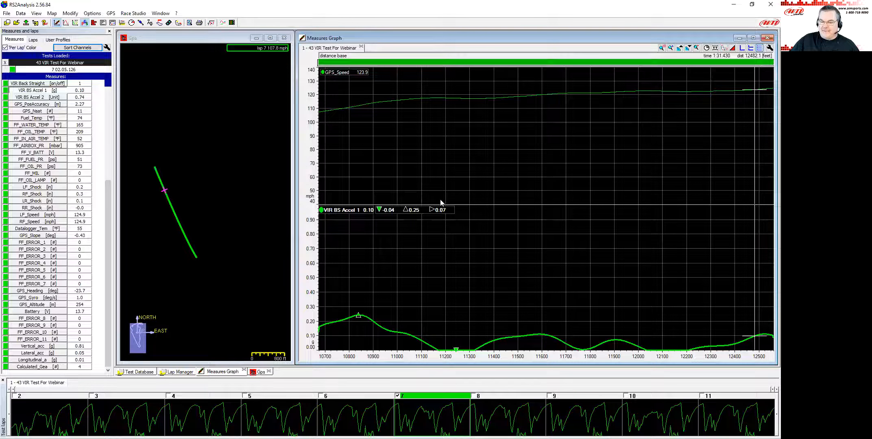
{"action": "key", "text": "Down"}
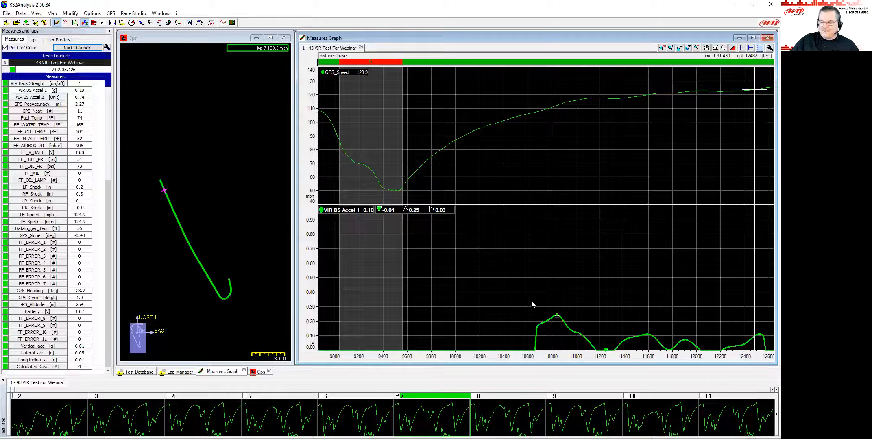
{"action": "key", "text": "Down"}
{"action": "key", "text": "Down"}
{"action": "key", "text": "Down"}
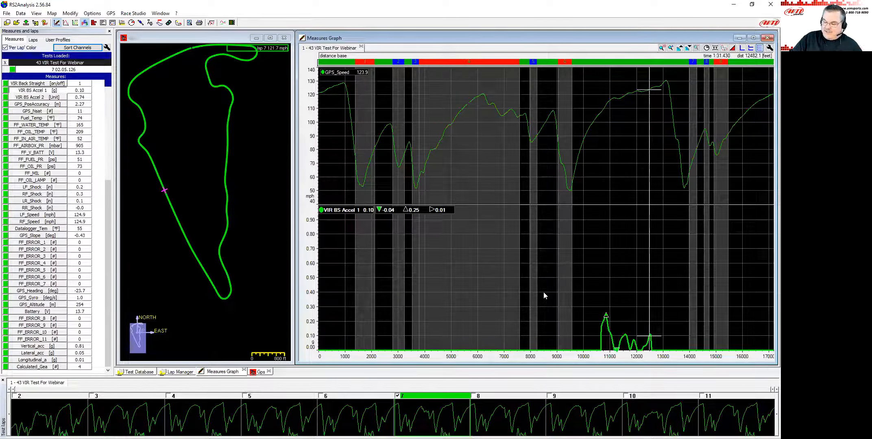
Set the measure plot's delta display to Average (not zero).
{"action": "left_click", "coordinate": [615, 312]}
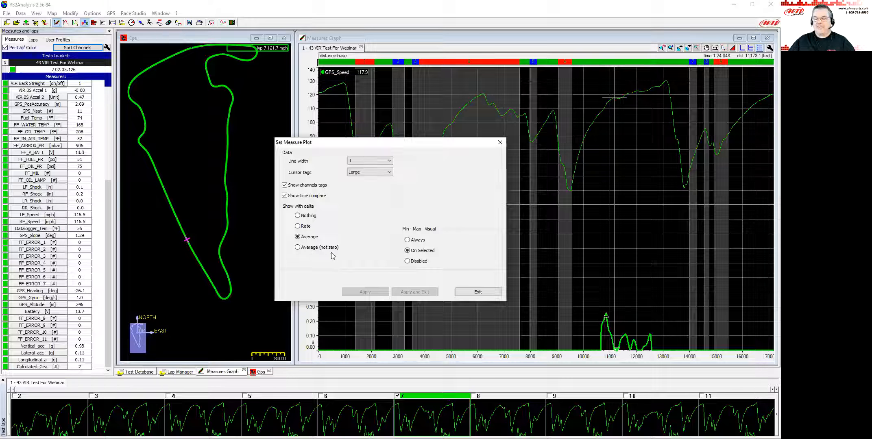
{"action": "left_click", "coordinate": [297, 248]}
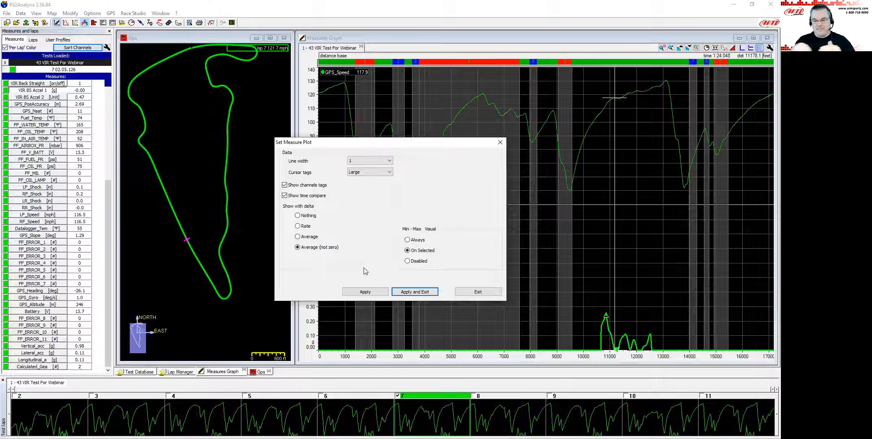
{"action": "left_click", "coordinate": [425, 292]}
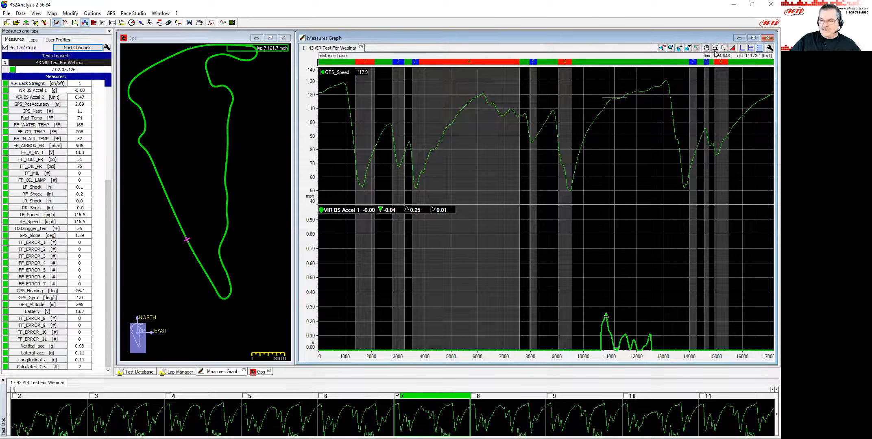
Measure the VIR BS Accel 1 and speed deltas between two points along the back straight of lap 7.
{"action": "left_click_drag", "start_coordinate": [561, 308], "coordinate": [707, 323]}
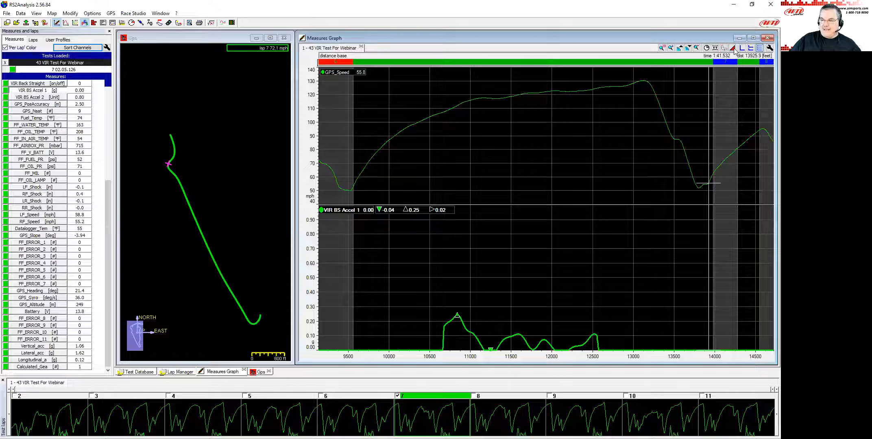
{"action": "left_click", "coordinate": [443, 348]}
{"action": "left_click", "coordinate": [598, 348], "text": "shift"}
{"action": "left_click", "coordinate": [597, 327], "text": "shift"}
{"action": "left_click", "coordinate": [599, 330], "text": "shift"}
{"action": "left_click", "coordinate": [593, 326], "text": "shift"}
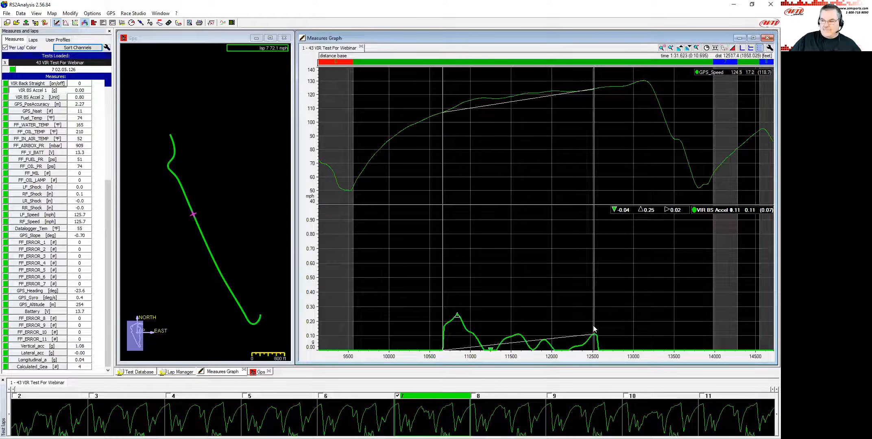
{"action": "mouse_move", "coordinate": [593, 327]}
{"action": "left_mouse_down"}
{"action": "mouse_move", "coordinate": [682, 338]}
{"action": "mouse_move", "coordinate": [643, 339]}
{"action": "left_mouse_up"}
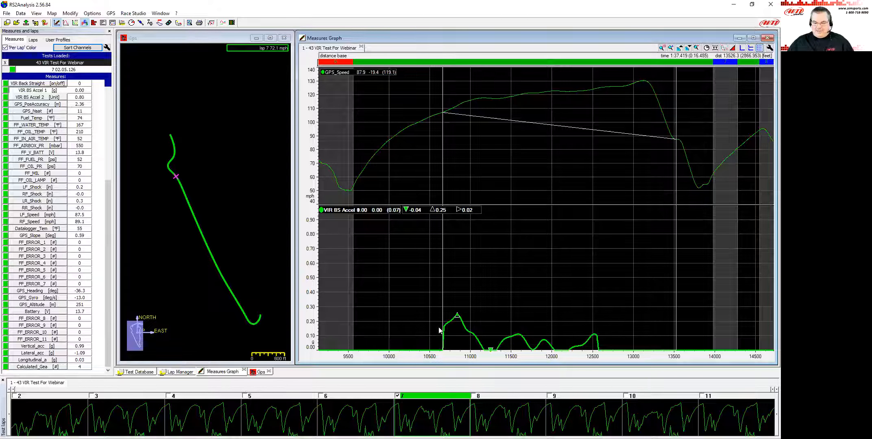
{"action": "left_click", "coordinate": [733, 48]}
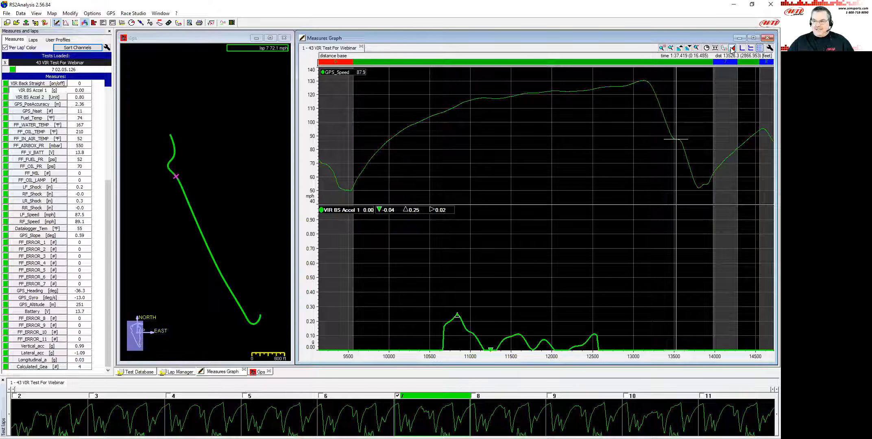
{"action": "left_click", "coordinate": [385, 294]}
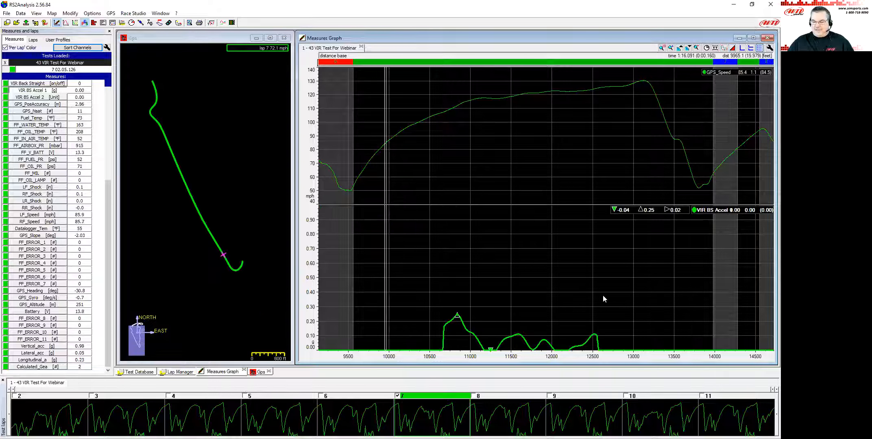
Measure lap 7's speed along the back straight between two points, then turn the delta display off.
{"action": "left_click", "coordinate": [665, 294]}
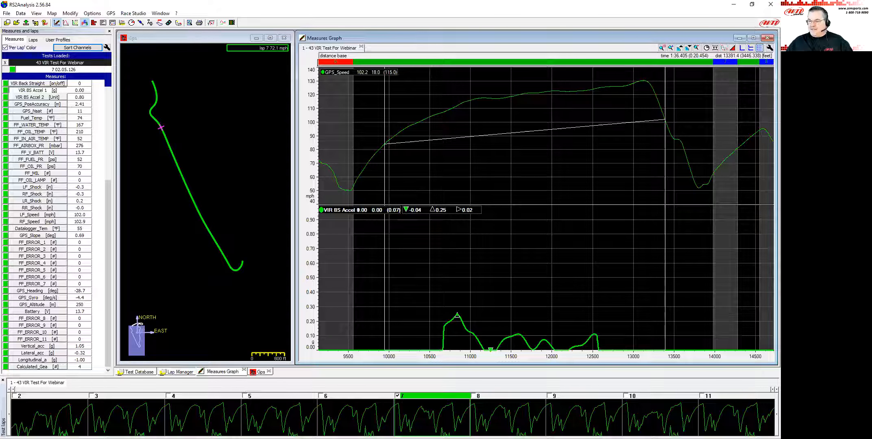
{"action": "left_click", "coordinate": [619, 253]}
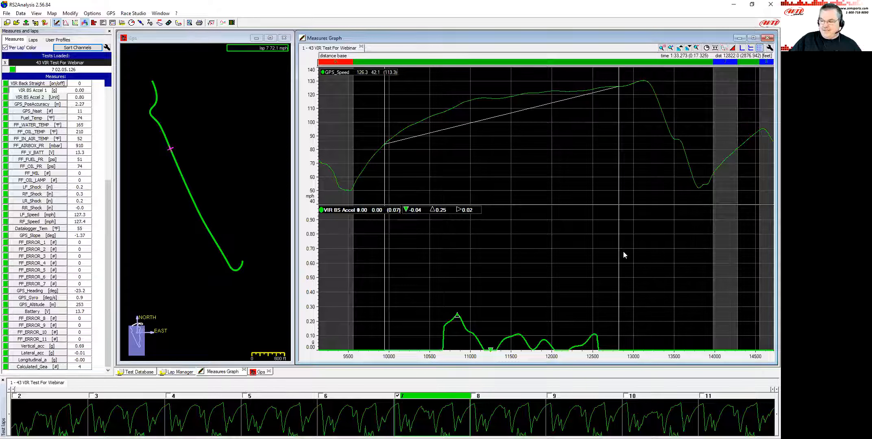
{"action": "left_click", "coordinate": [732, 48]}
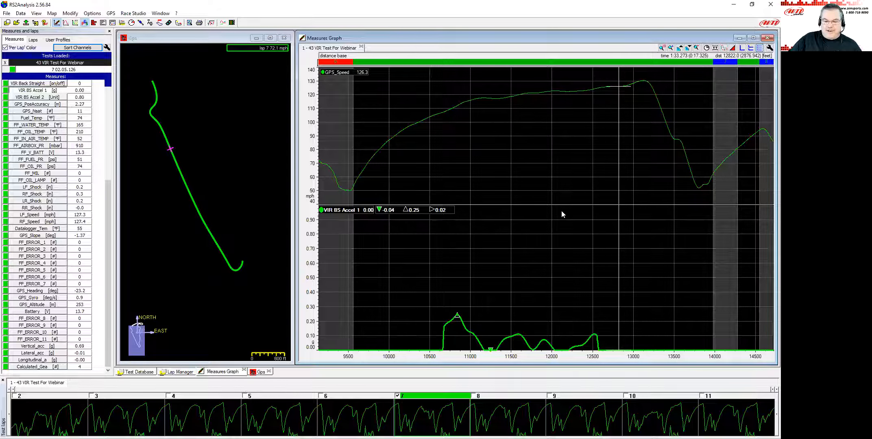
Zoom out to the full lap and remove the VIR BS Accel 1 channel from the graph.
{"action": "key", "text": "Down"}
{"action": "key", "text": "Down"}
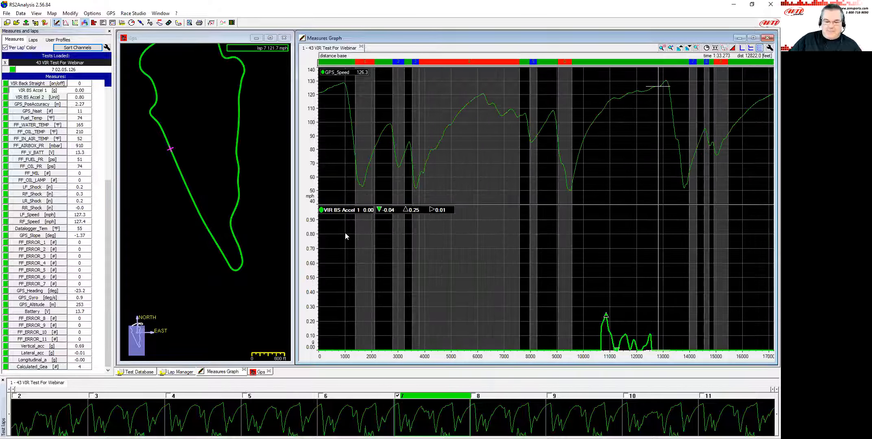
{"action": "left_click", "coordinate": [36, 91]}
{"action": "scroll", "coordinate": [47, 193], "scroll_direction": "up", "scroll_amount": 1}
{"action": "scroll", "coordinate": [47, 194], "scroll_direction": "up", "scroll_amount": 6}
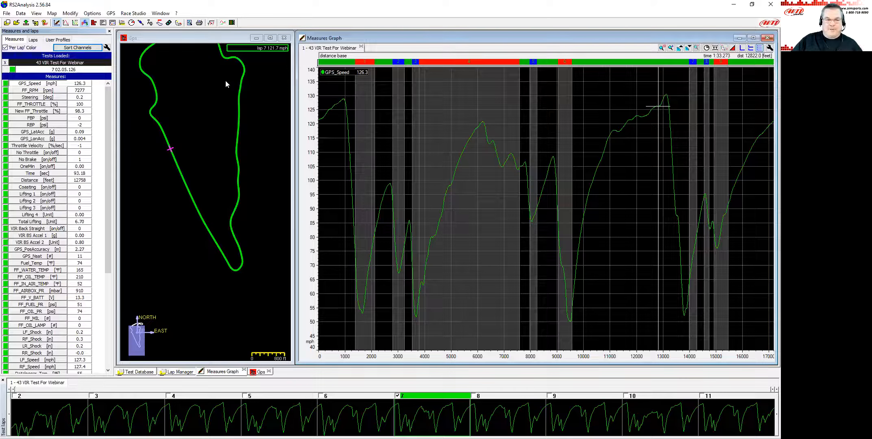
Add laps 6, 8 and 9 to the speed comparison alongside lap 7.
{"action": "left_click", "coordinate": [378, 199]}
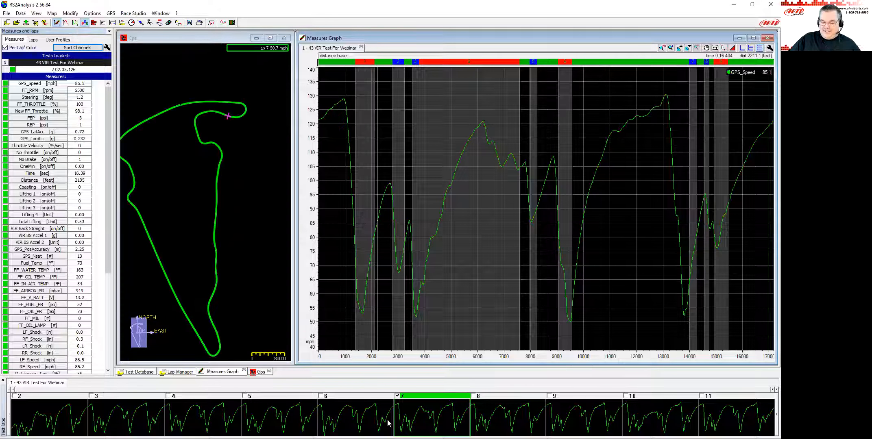
{"action": "left_click", "coordinate": [321, 396]}
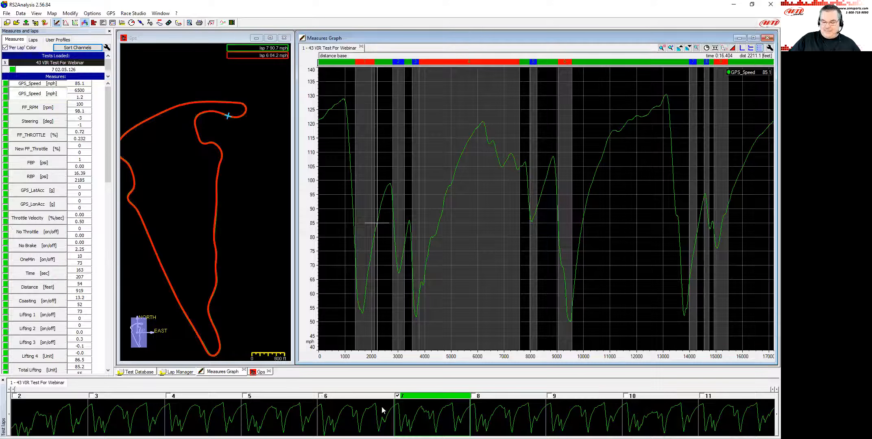
{"action": "left_click", "coordinate": [473, 396]}
{"action": "left_click", "coordinate": [554, 396]}
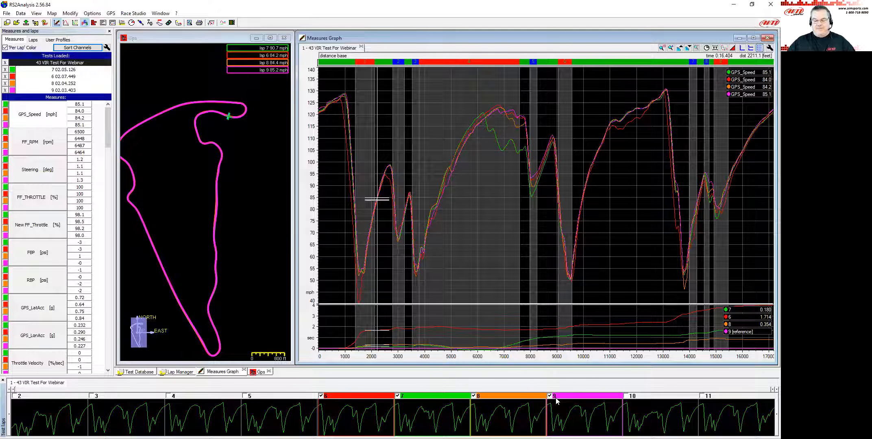
Swap the first compared lap through laps 5 and 10, ending with lap 4 instead of lap 7.
{"action": "left_click", "coordinate": [287, 410]}
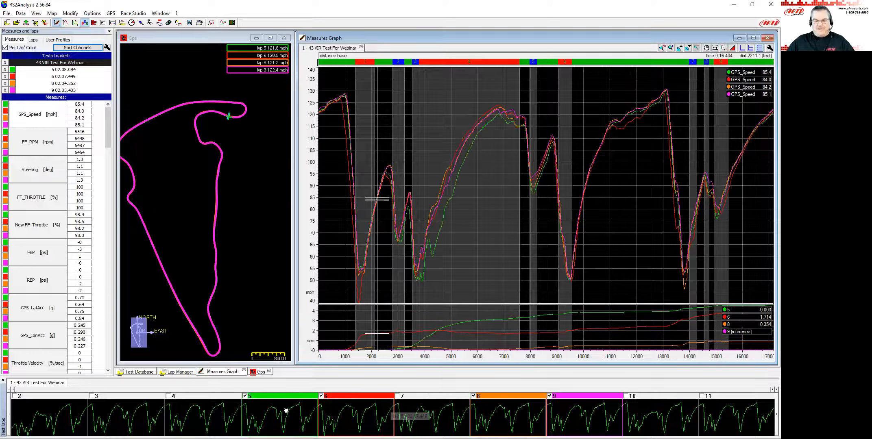
{"action": "left_click", "coordinate": [653, 412]}
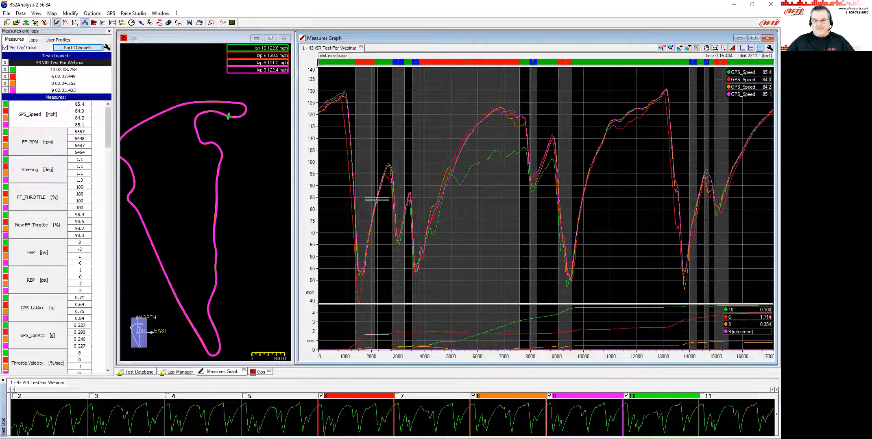
{"action": "left_click", "coordinate": [407, 412]}
{"action": "left_click", "coordinate": [293, 409]}
{"action": "left_click", "coordinate": [211, 412]}
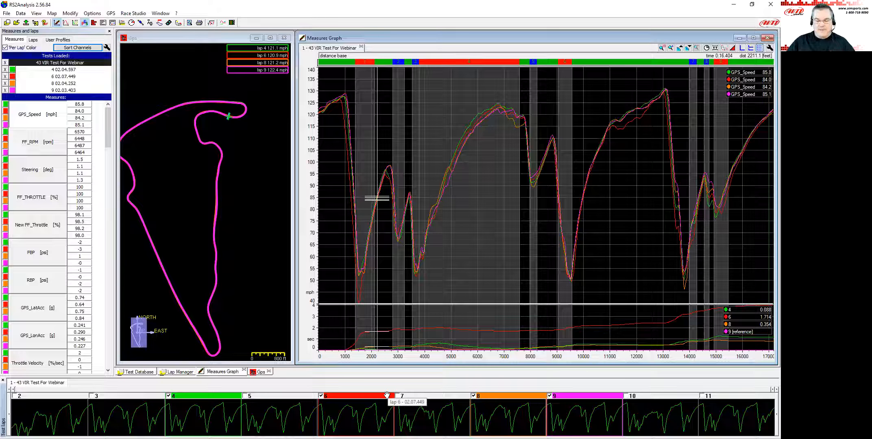
Zoom into the braking zone at the end of the front straight to compare the four laps' speeds.
{"action": "mouse_move", "coordinate": [337, 102]}
{"action": "left_mouse_down"}
{"action": "mouse_move", "coordinate": [345, 104]}
{"action": "mouse_move", "coordinate": [329, 110]}
{"action": "mouse_move", "coordinate": [345, 112]}
{"action": "left_mouse_up"}
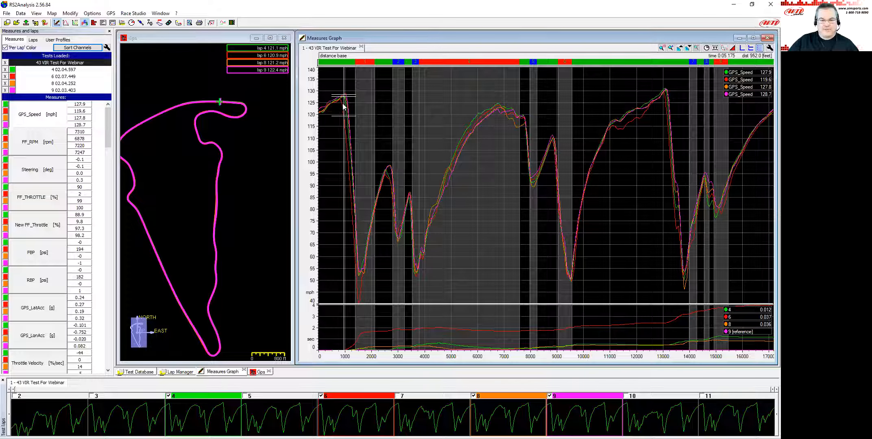
{"action": "left_click", "coordinate": [346, 102]}
{"action": "left_click_drag", "start_coordinate": [347, 99], "coordinate": [344, 99]}
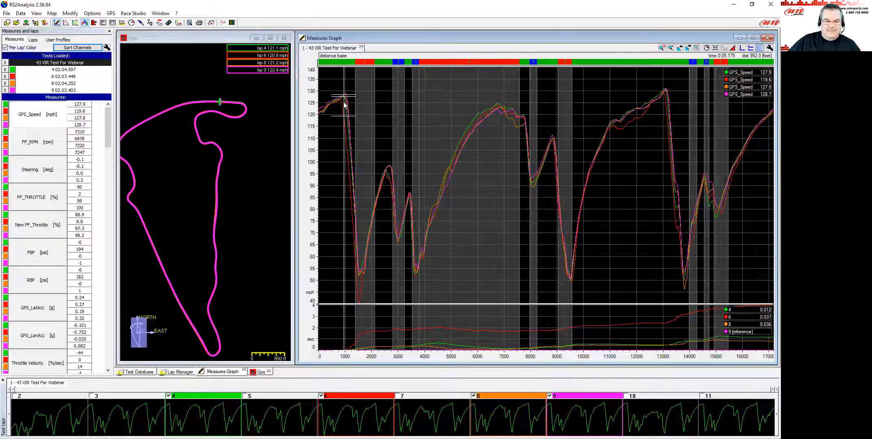
{"action": "key", "text": "Up"}
{"action": "key", "text": "Up"}
{"action": "key", "text": "Up"}
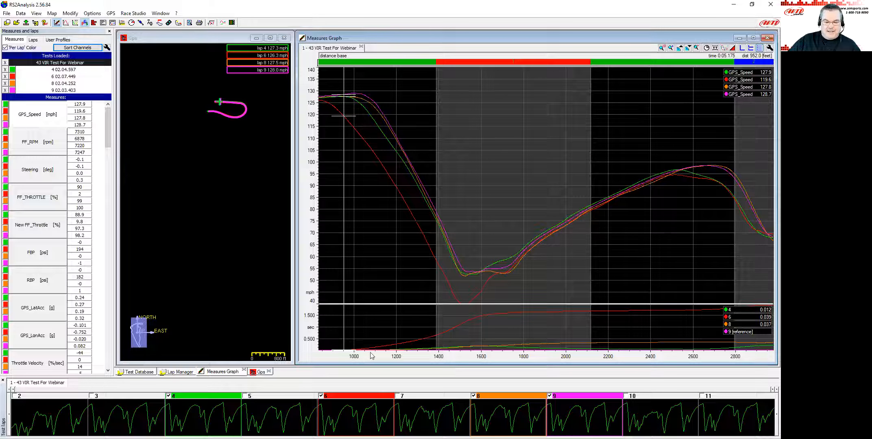
{"action": "left_click_drag", "start_coordinate": [380, 357], "coordinate": [583, 362]}
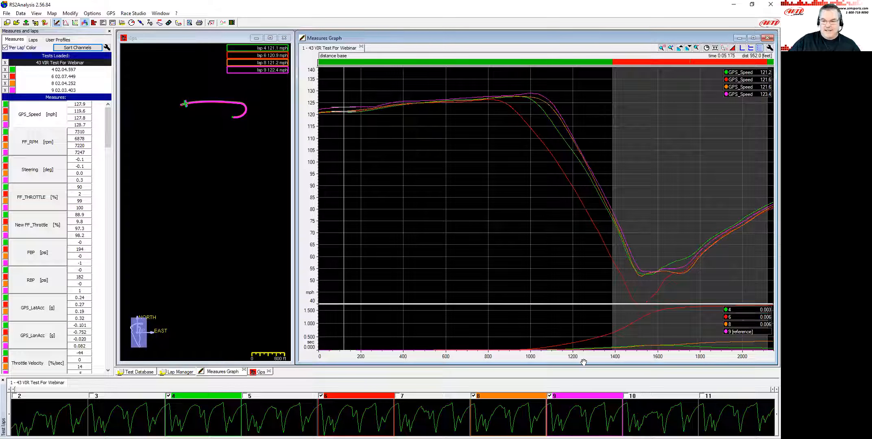
{"action": "left_click", "coordinate": [521, 95]}
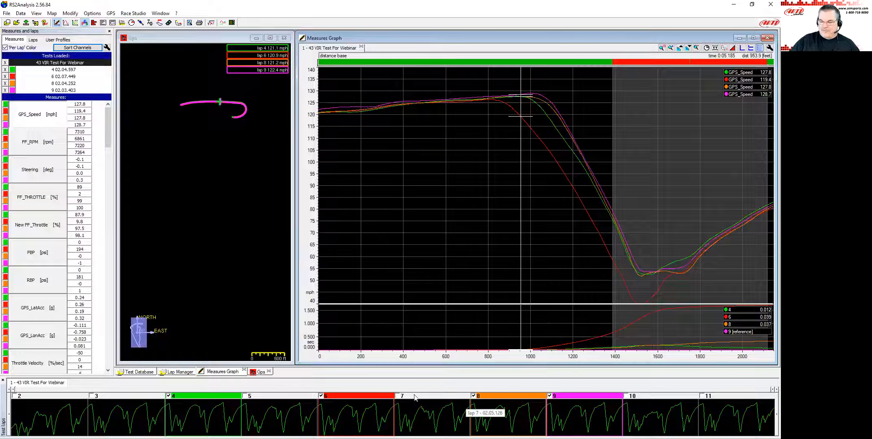
{"action": "mouse_move", "coordinate": [484, 102]}
{"action": "left_mouse_down"}
{"action": "mouse_move", "coordinate": [470, 109]}
{"action": "mouse_move", "coordinate": [469, 102]}
{"action": "left_mouse_up"}
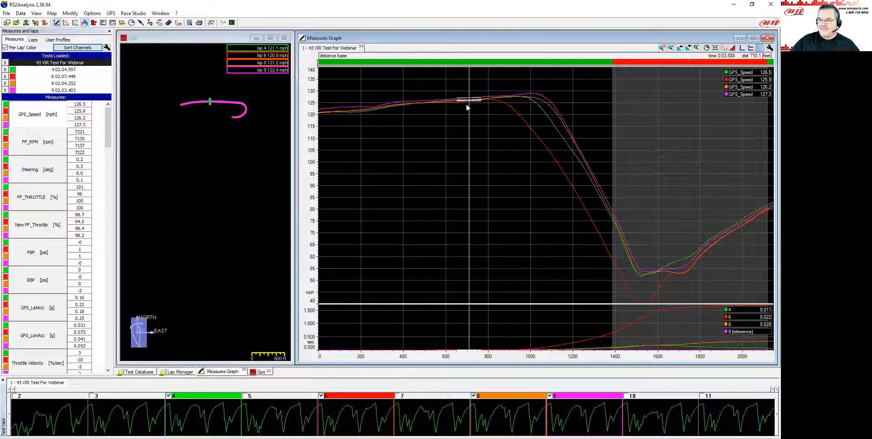
{"action": "scroll", "coordinate": [581, 157], "scroll_direction": "down", "scroll_amount": 3}
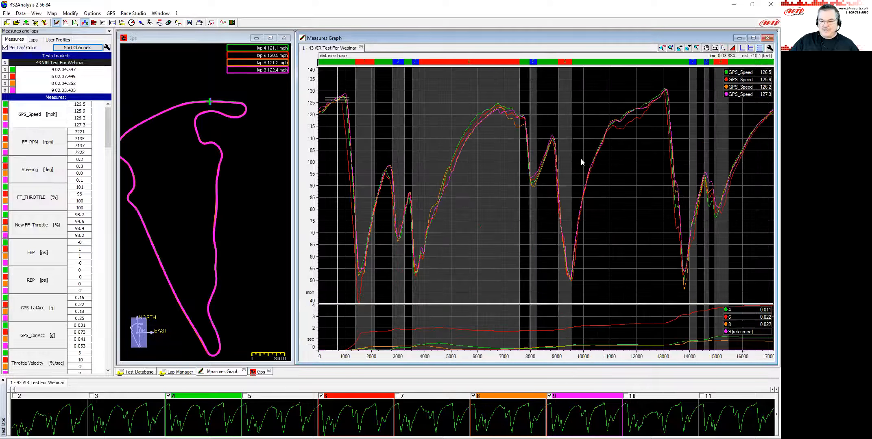
Zoom into the first corners and compare the laps' minimum speeds at the turn-one apex.
{"action": "left_click_drag", "start_coordinate": [353, 258], "coordinate": [365, 265]}
{"action": "scroll", "coordinate": [361, 271], "scroll_direction": "up", "scroll_amount": 1}
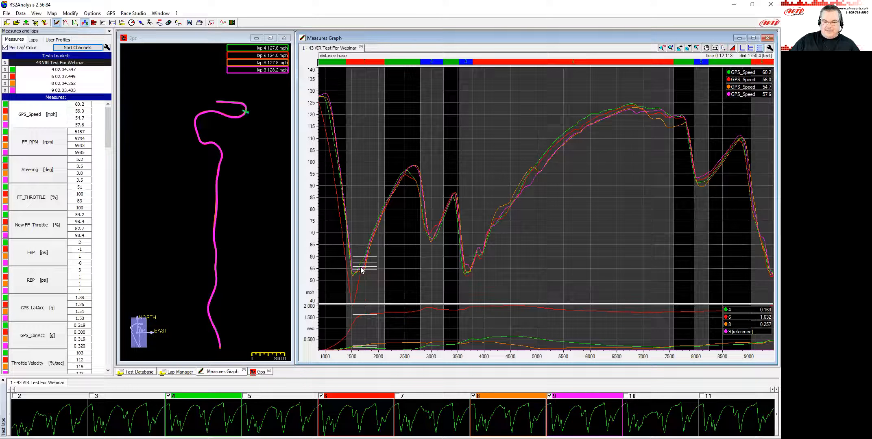
{"action": "left_click_drag", "start_coordinate": [486, 362], "coordinate": [532, 362]}
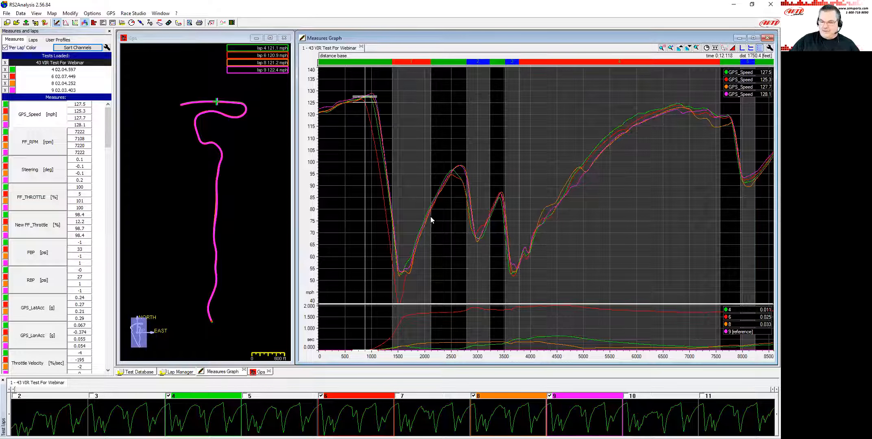
{"action": "left_click", "coordinate": [407, 268]}
{"action": "left_click_drag", "start_coordinate": [408, 268], "coordinate": [395, 274]}
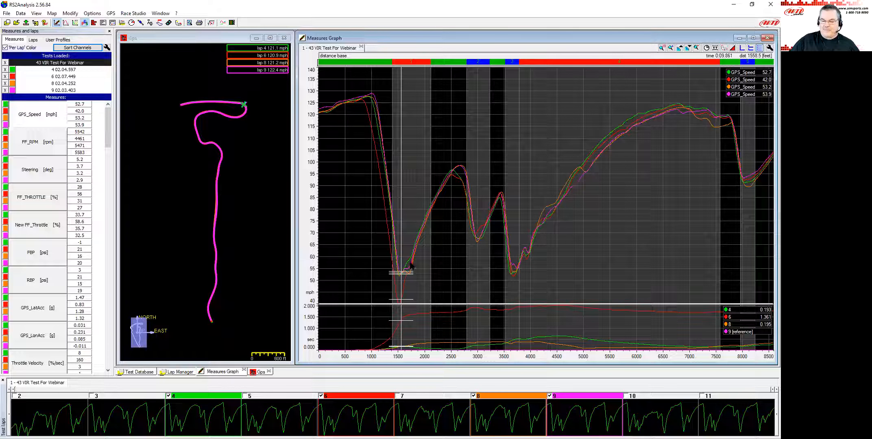
{"action": "left_click_drag", "start_coordinate": [412, 259], "coordinate": [414, 261]}
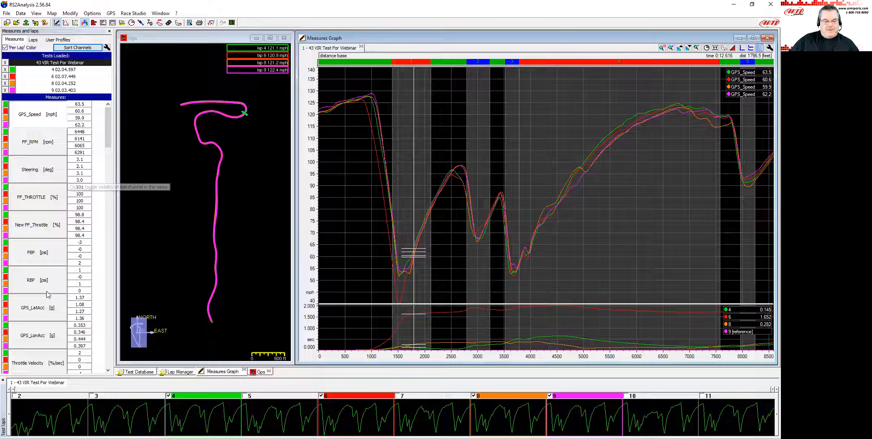
Add the GPS_LatAcc channel to the graph and rescale its axis.
{"action": "left_click", "coordinate": [44, 306]}
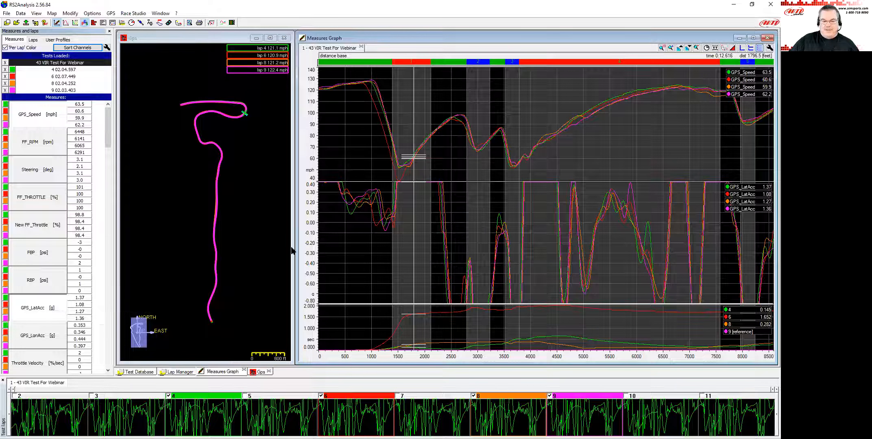
{"action": "double_click", "coordinate": [309, 241]}
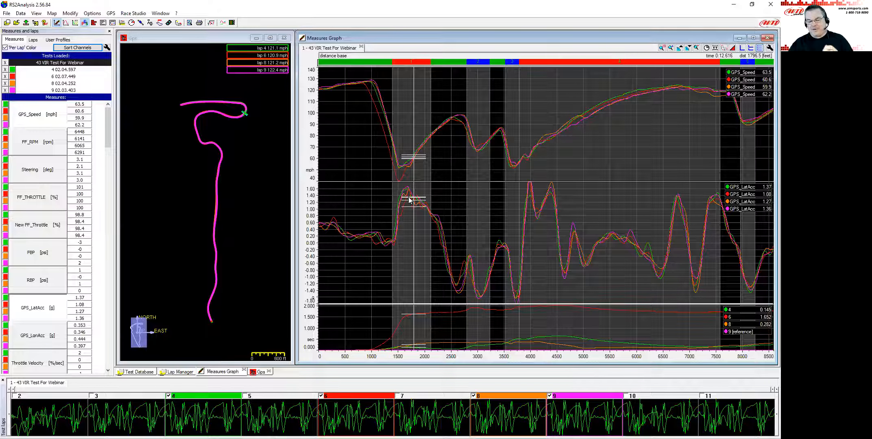
Compare the laps' speed and lateral acceleration through the following corners.
{"action": "left_click_drag", "start_coordinate": [416, 160], "coordinate": [417, 154]}
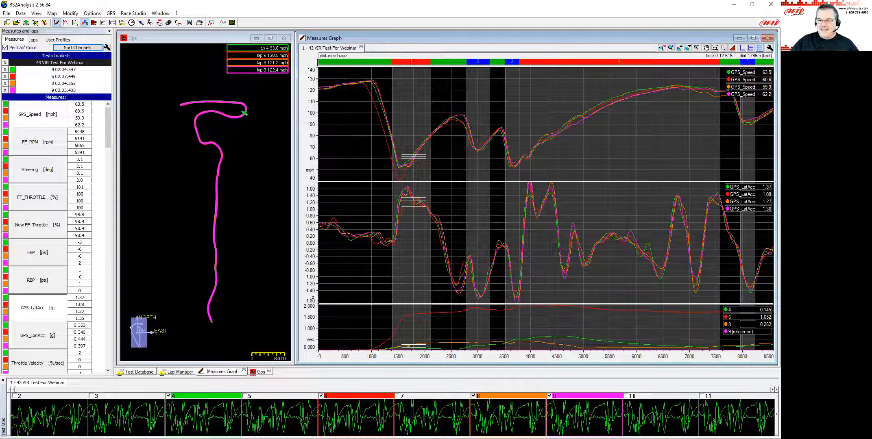
{"action": "left_click", "coordinate": [448, 121]}
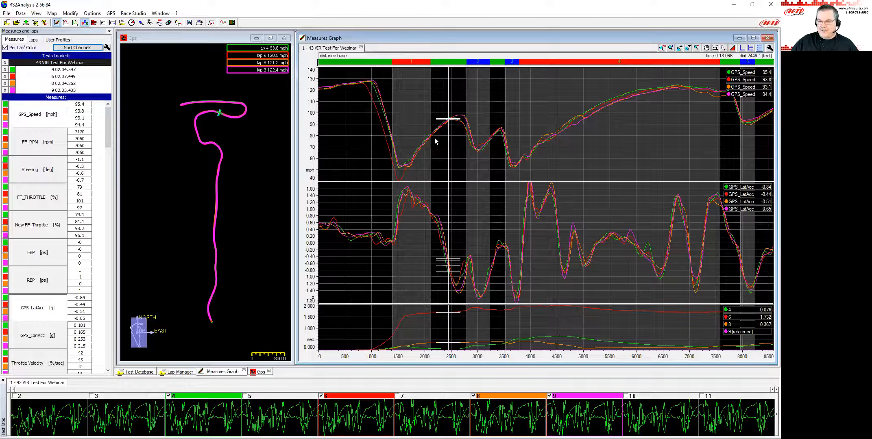
{"action": "left_click", "coordinate": [447, 121]}
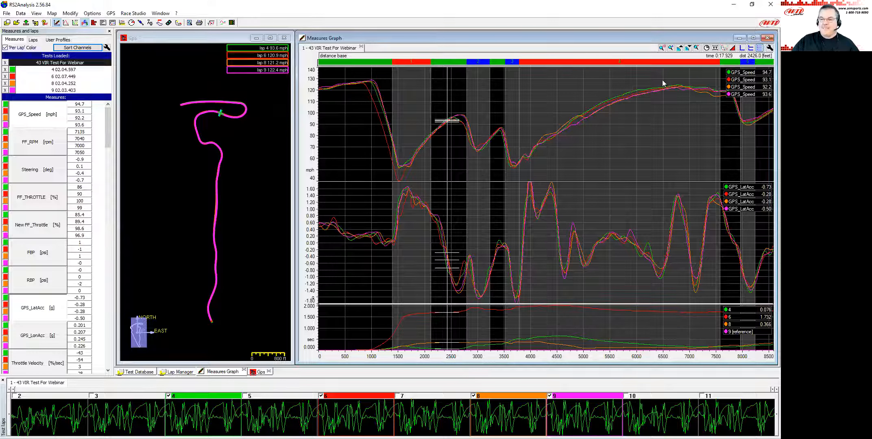
{"action": "left_click", "coordinate": [523, 154]}
{"action": "left_click", "coordinate": [485, 143]}
{"action": "left_click", "coordinate": [516, 142]}
{"action": "left_click", "coordinate": [443, 129]}
{"action": "mouse_move", "coordinate": [444, 129]}
{"action": "left_mouse_down"}
{"action": "mouse_move", "coordinate": [515, 136]}
{"action": "mouse_move", "coordinate": [445, 133]}
{"action": "mouse_move", "coordinate": [502, 135]}
{"action": "mouse_move", "coordinate": [538, 152]}
{"action": "left_mouse_up"}
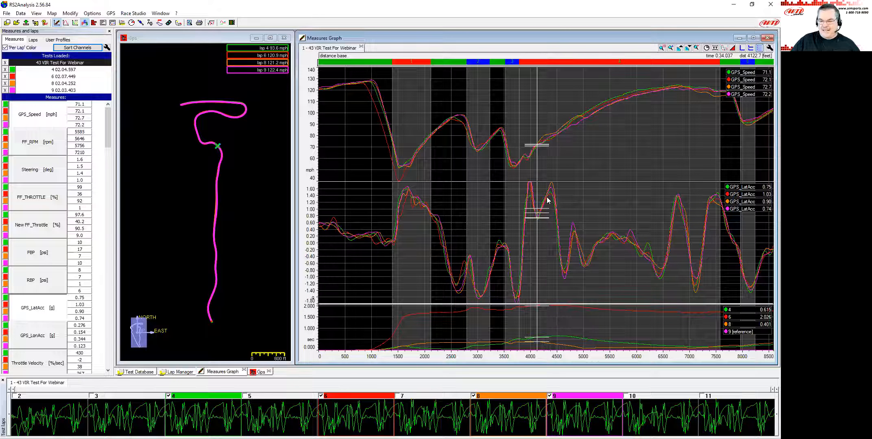
{"action": "left_click_drag", "start_coordinate": [543, 141], "coordinate": [557, 143]}
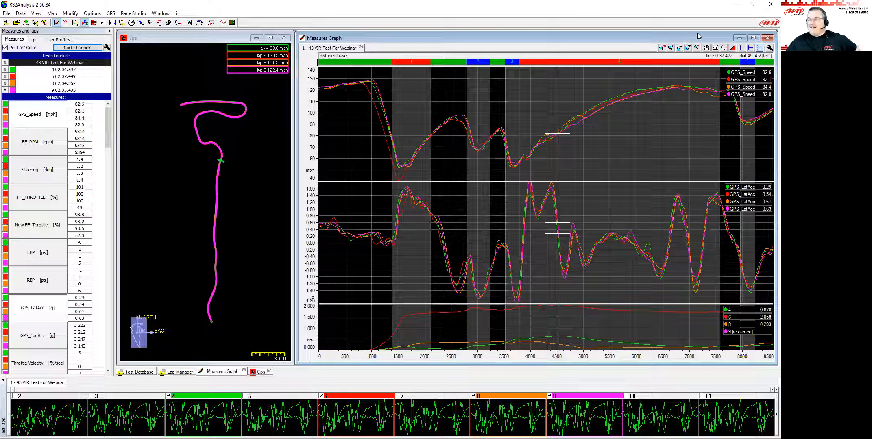
Open the Modify track map editor and rotate the track map.
{"action": "left_click", "coordinate": [52, 13]}
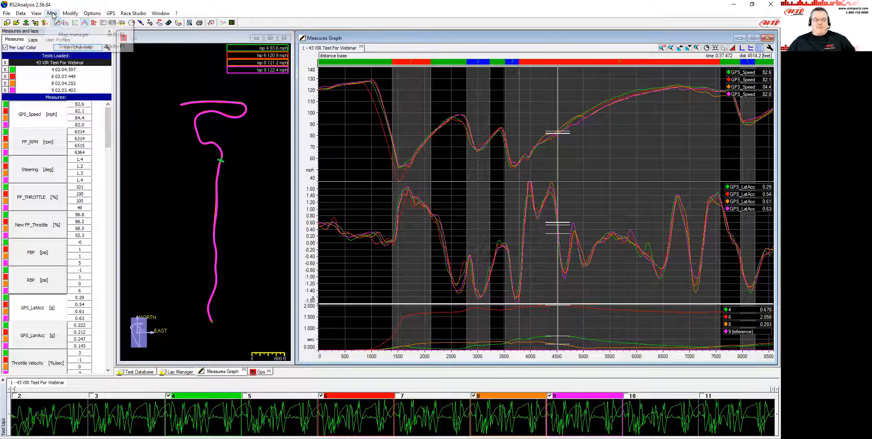
{"action": "left_click", "coordinate": [69, 23]}
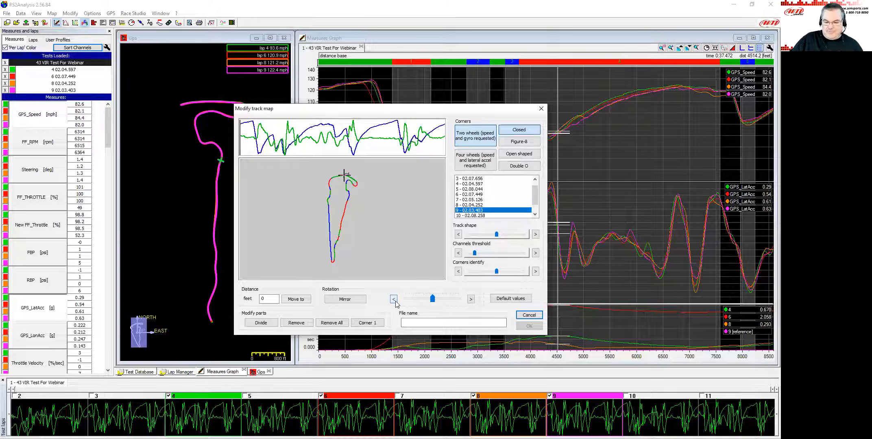
{"action": "left_click_drag", "start_coordinate": [432, 300], "coordinate": [420, 300]}
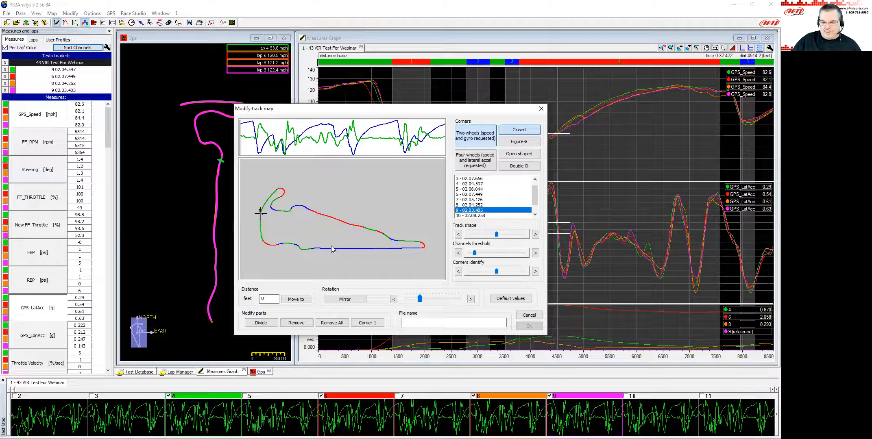
Remove all track map parts, then divide the track at 708 ft.
{"action": "left_click", "coordinate": [335, 323]}
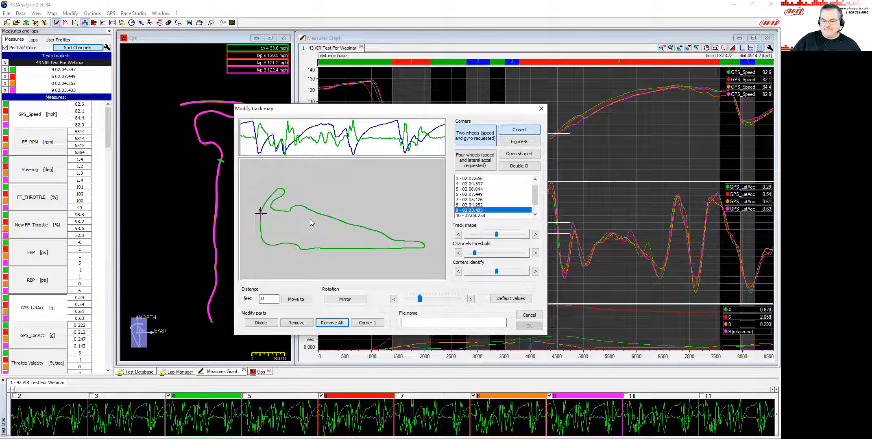
{"action": "double_click", "coordinate": [267, 300]}
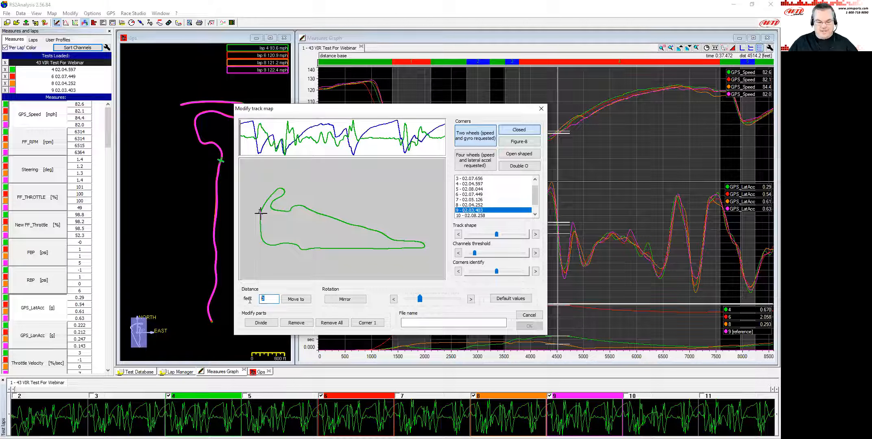
{"action": "type", "text": "718"}
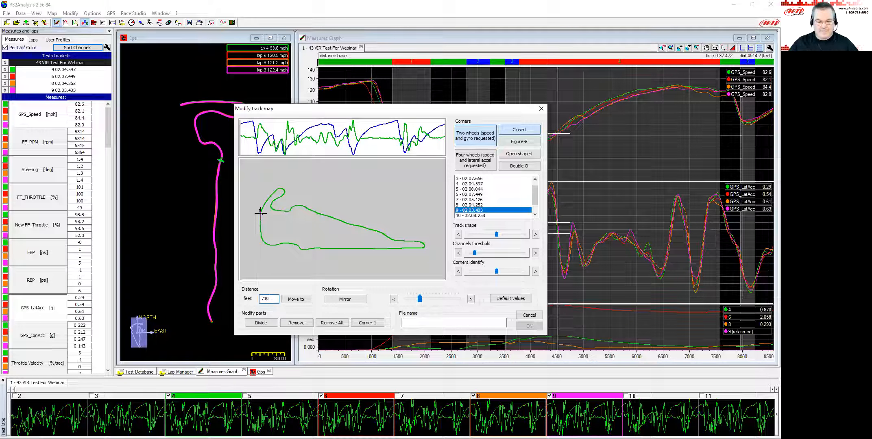
{"action": "left_click", "coordinate": [292, 300]}
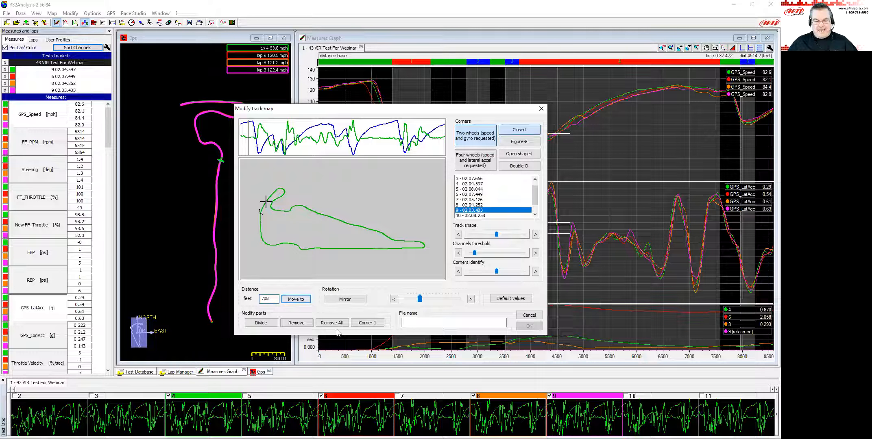
{"action": "left_click", "coordinate": [268, 323]}
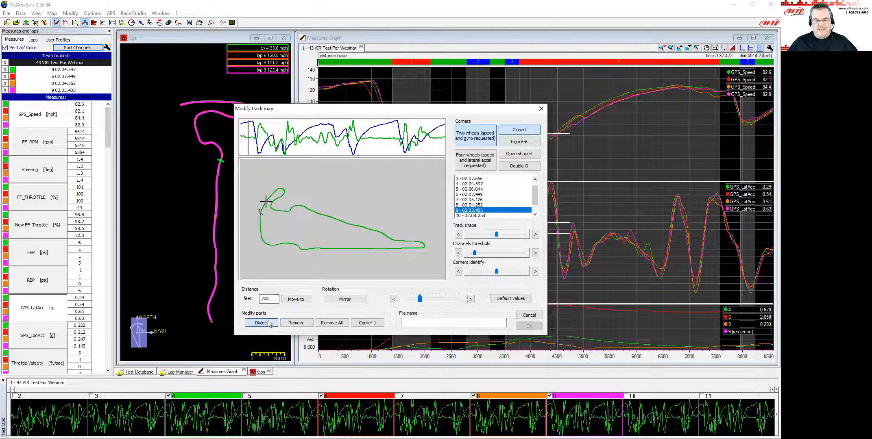
Divide the track at 1796 ft and mark the first segment as Corner 1.
{"action": "double_click", "coordinate": [272, 298]}
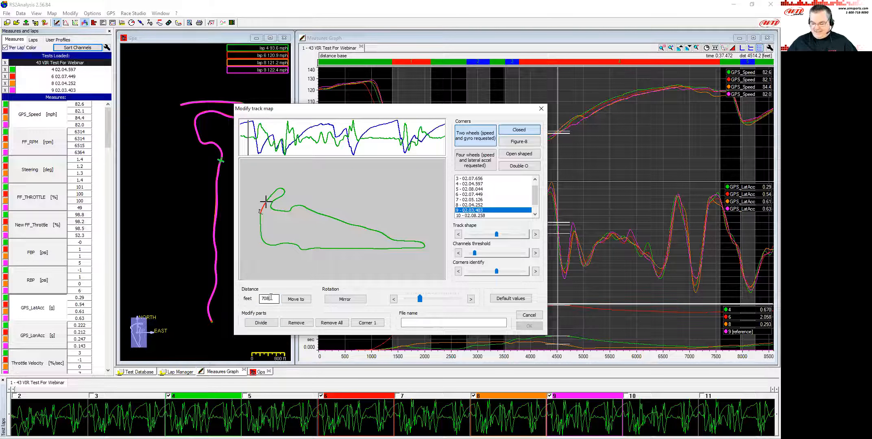
{"action": "type", "text": "796"}
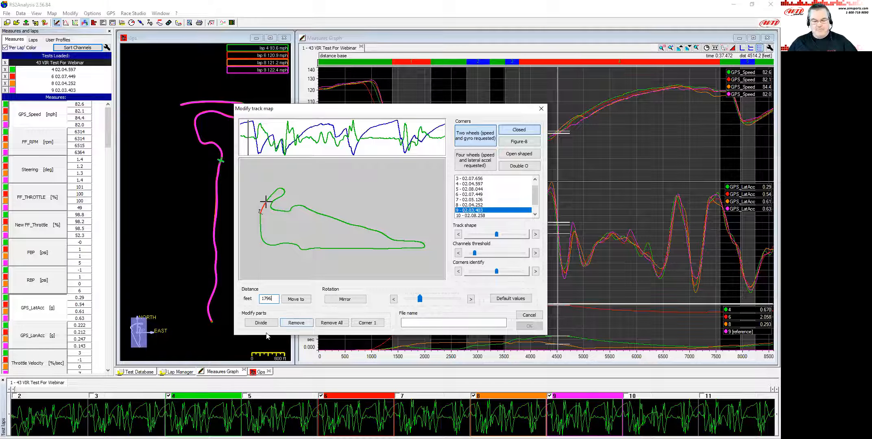
{"action": "left_click", "coordinate": [300, 301]}
{"action": "left_click", "coordinate": [261, 323]}
{"action": "left_click", "coordinate": [264, 205]}
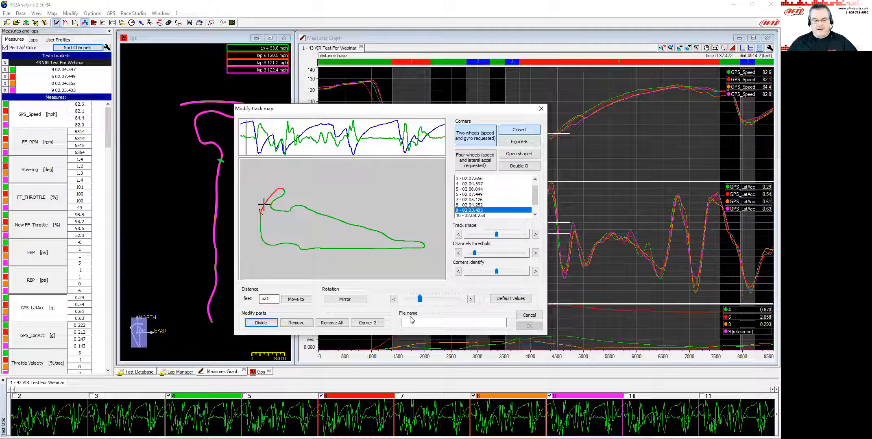
{"action": "left_click", "coordinate": [368, 323]}
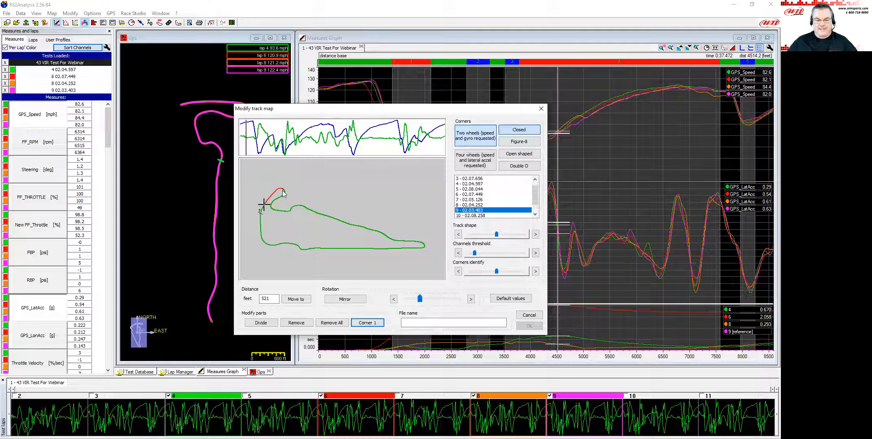
Divide the track at 2424 ft and mark the following segment as Corner 1.
{"action": "double_click", "coordinate": [268, 298]}
{"action": "type", "text": "2436"}
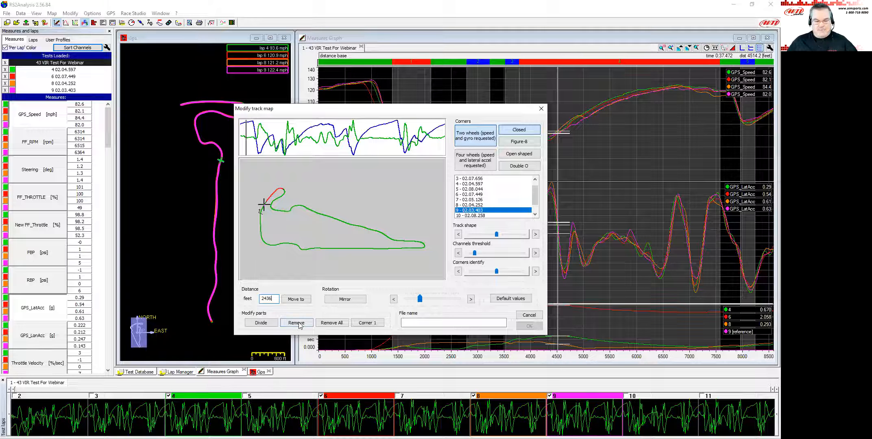
{"action": "key", "text": "BackSpace"}
{"action": "key", "text": "BackSpace"}
{"action": "type", "text": "2"}
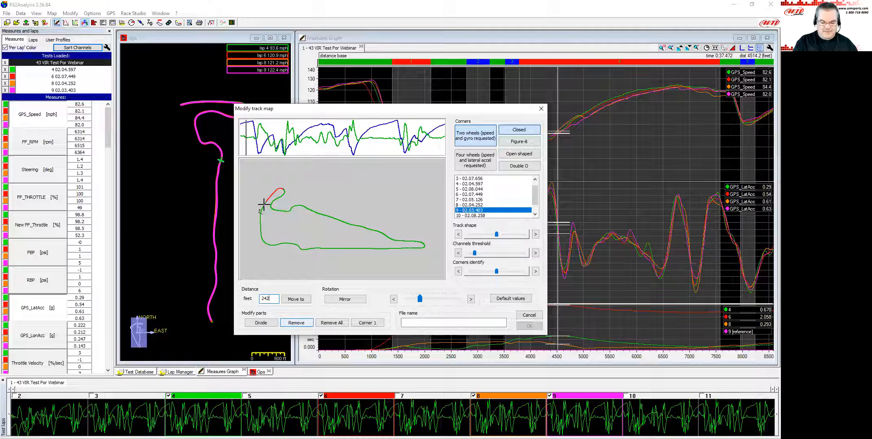
{"action": "left_click", "coordinate": [305, 299]}
{"action": "left_click", "coordinate": [261, 323]}
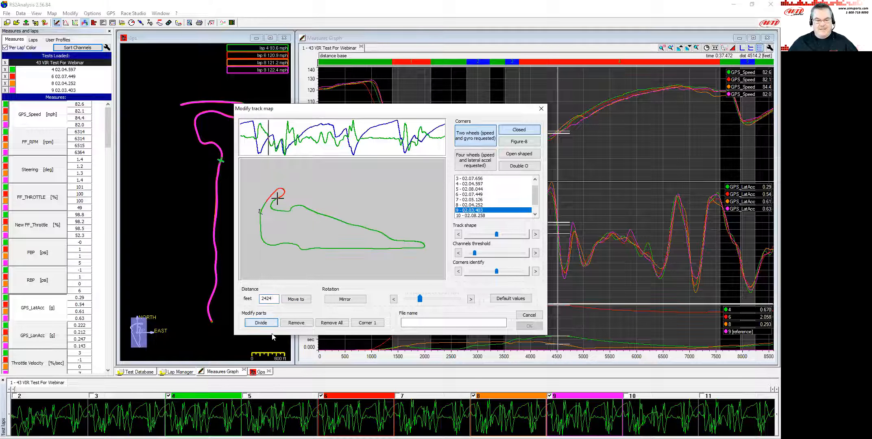
{"action": "left_click", "coordinate": [283, 194]}
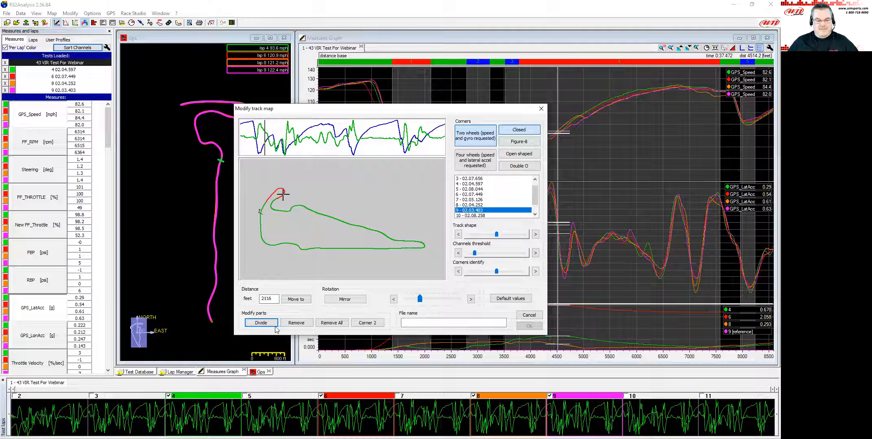
{"action": "left_click", "coordinate": [369, 323]}
{"action": "left_click", "coordinate": [369, 324]}
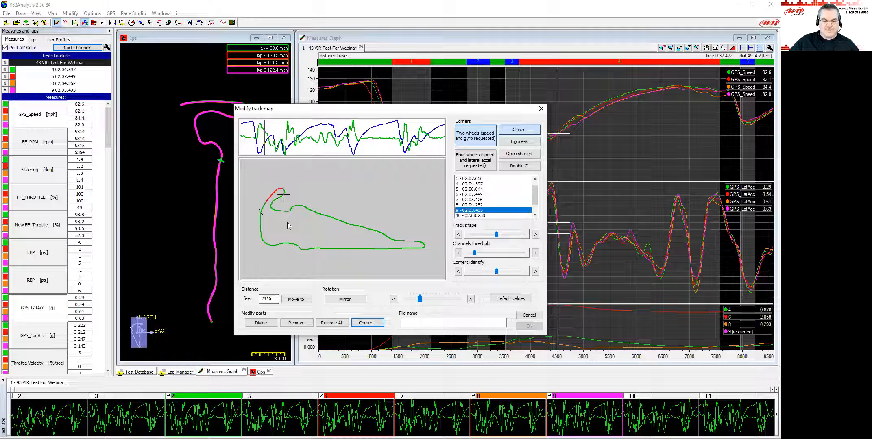
Divide the track at 4514 ft and mark the segment before it as Straight.
{"action": "double_click", "coordinate": [270, 299]}
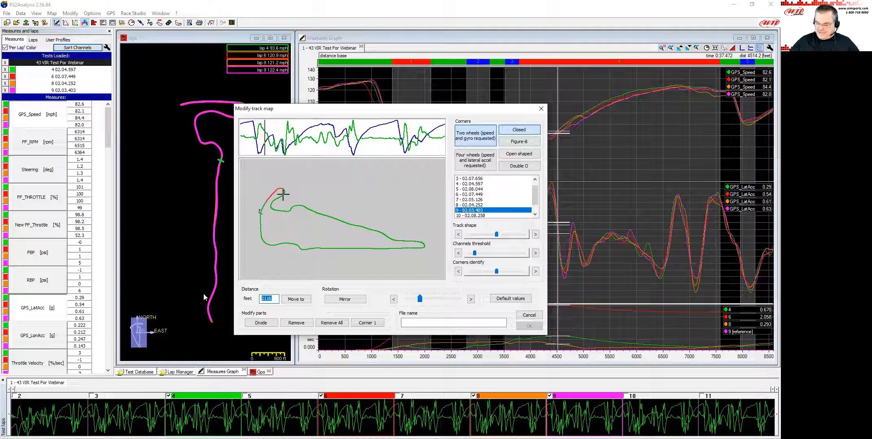
{"action": "type", "text": "4514"}
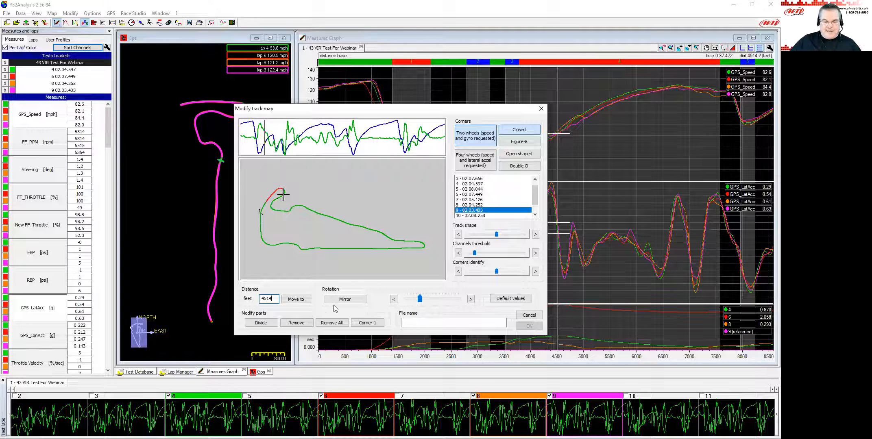
{"action": "left_click", "coordinate": [295, 299]}
{"action": "left_click", "coordinate": [273, 325]}
{"action": "left_click", "coordinate": [286, 216]}
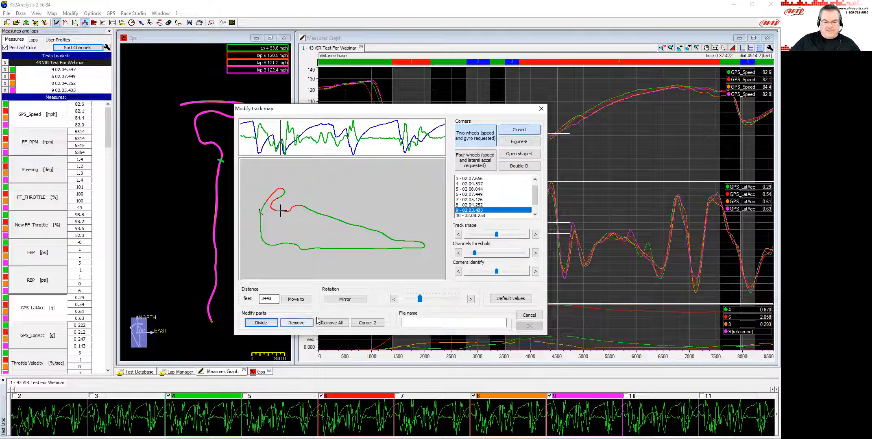
{"action": "left_click", "coordinate": [368, 323]}
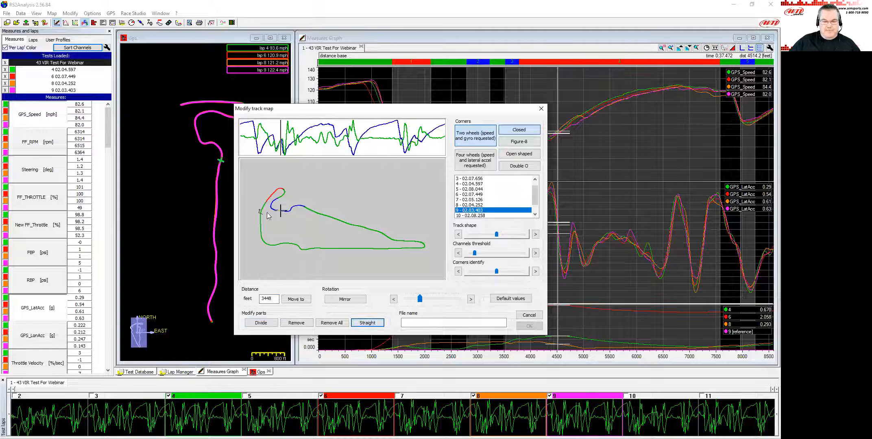
Check the map segments against the channel trace and save the track map as 43 VIR.
{"action": "left_click", "coordinate": [373, 230]}
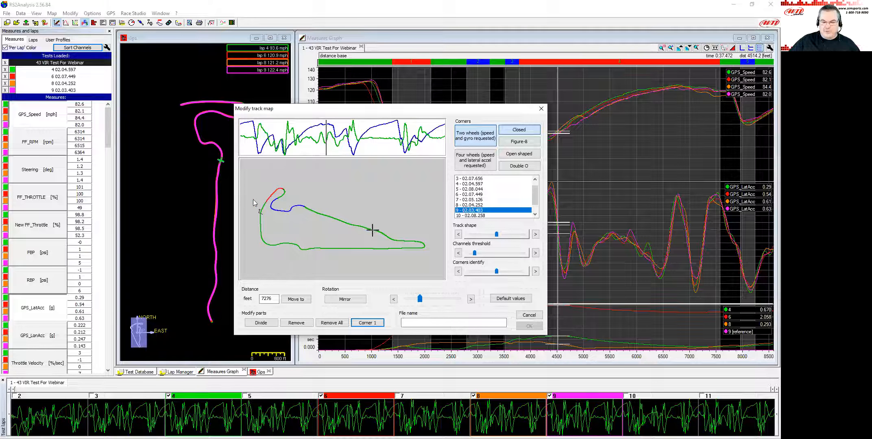
{"action": "mouse_move", "coordinate": [247, 134]}
{"action": "left_mouse_down"}
{"action": "mouse_move", "coordinate": [258, 128]}
{"action": "mouse_move", "coordinate": [252, 134]}
{"action": "left_mouse_up"}
{"action": "left_click", "coordinate": [248, 130]}
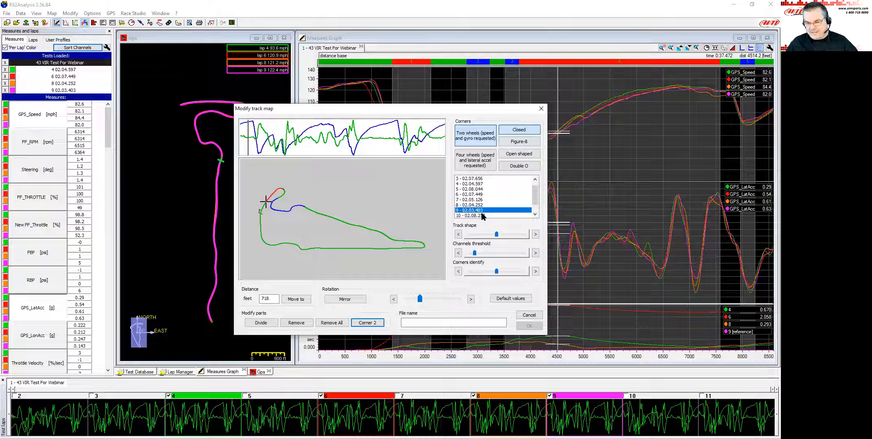
{"action": "left_click_drag", "start_coordinate": [281, 145], "coordinate": [294, 145]}
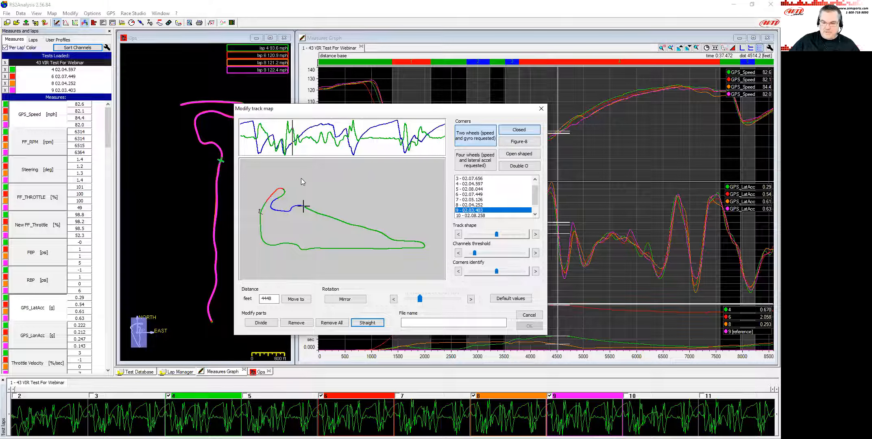
{"action": "left_click", "coordinate": [435, 322]}
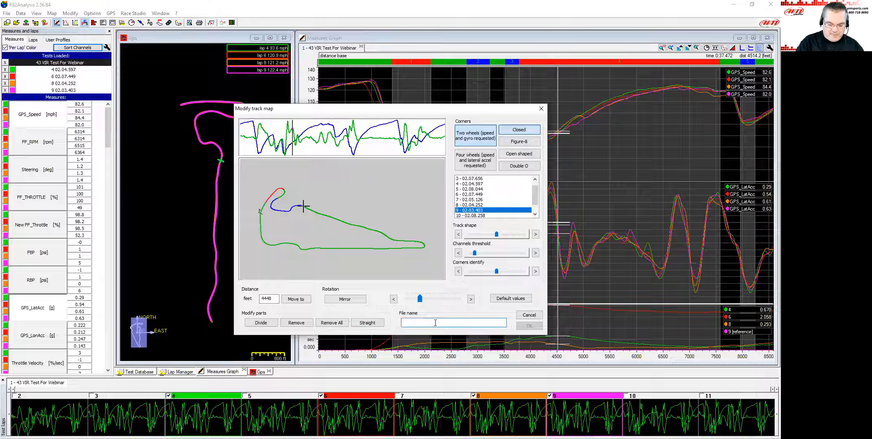
{"action": "type", "text": "43 VIR"}
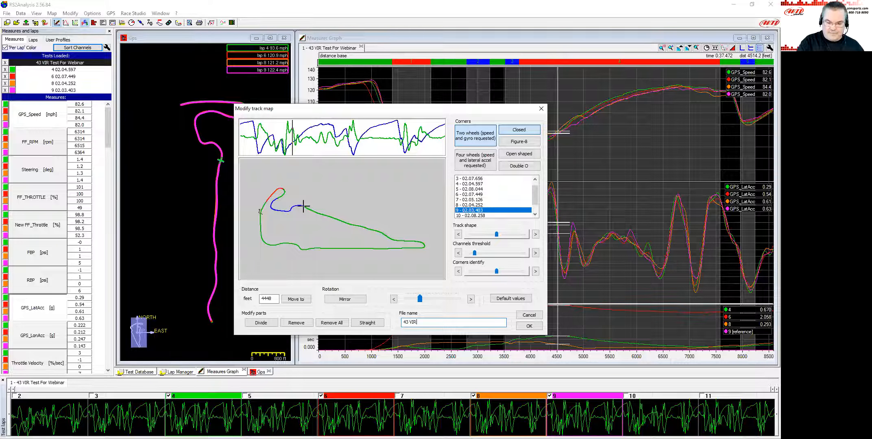
{"action": "left_click", "coordinate": [529, 326]}
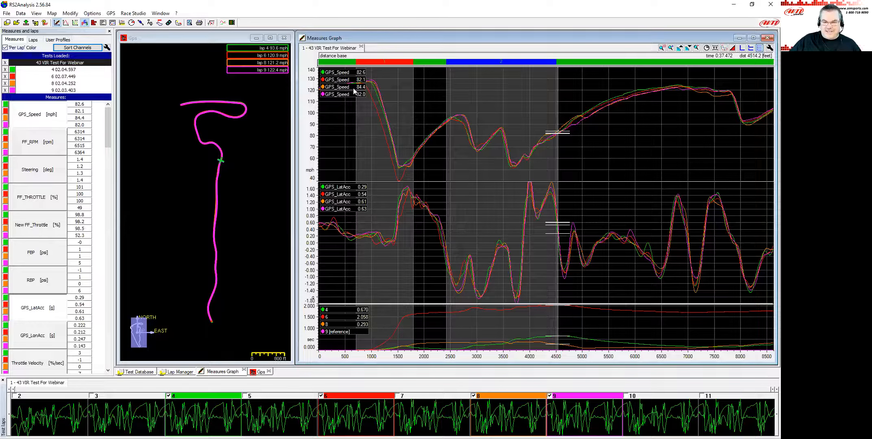
Examine the laps' speeds through the first corner segments on the measures graph.
{"action": "left_click", "coordinate": [364, 128]}
{"action": "left_click_drag", "start_coordinate": [367, 129], "coordinate": [356, 97]}
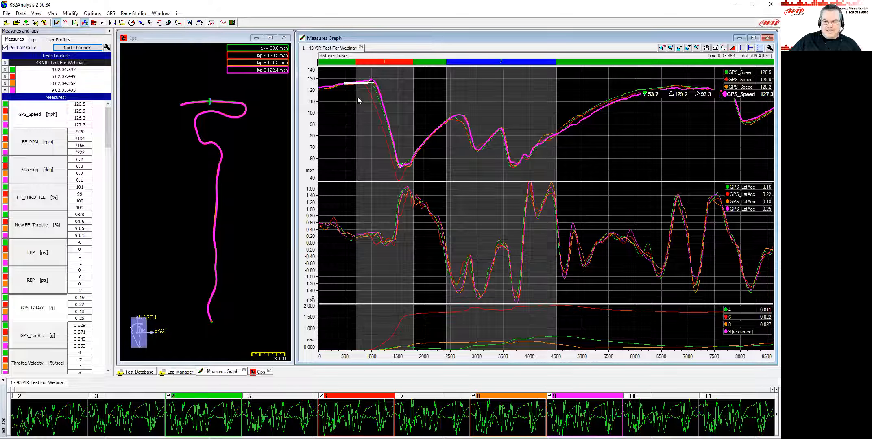
{"action": "left_click", "coordinate": [412, 113]}
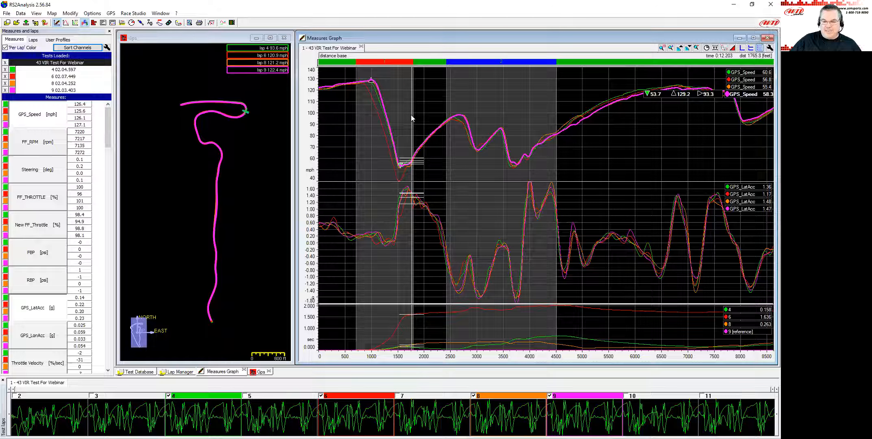
{"action": "left_click", "coordinate": [447, 114]}
{"action": "left_click_drag", "start_coordinate": [447, 114], "coordinate": [446, 114]}
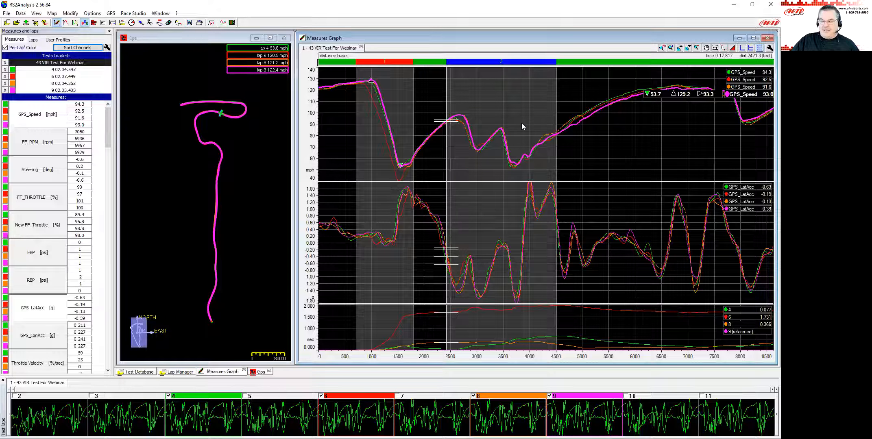
Open the Channels report and widen its window.
{"action": "left_click", "coordinate": [115, 24]}
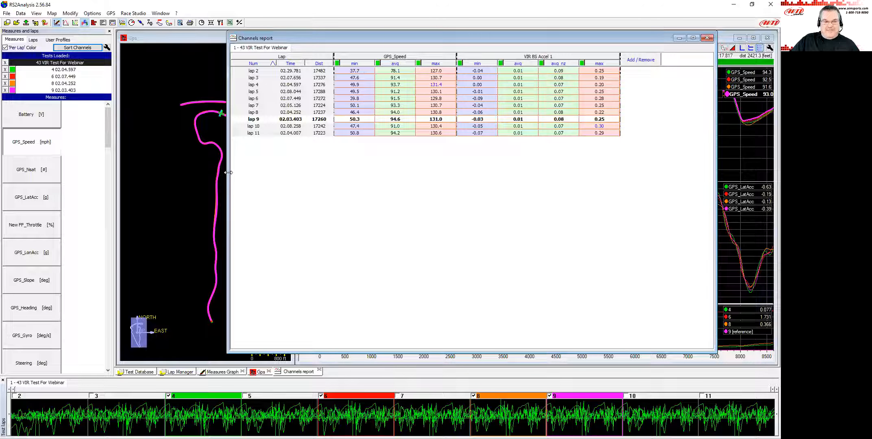
{"action": "left_click_drag", "start_coordinate": [228, 172], "coordinate": [149, 172]}
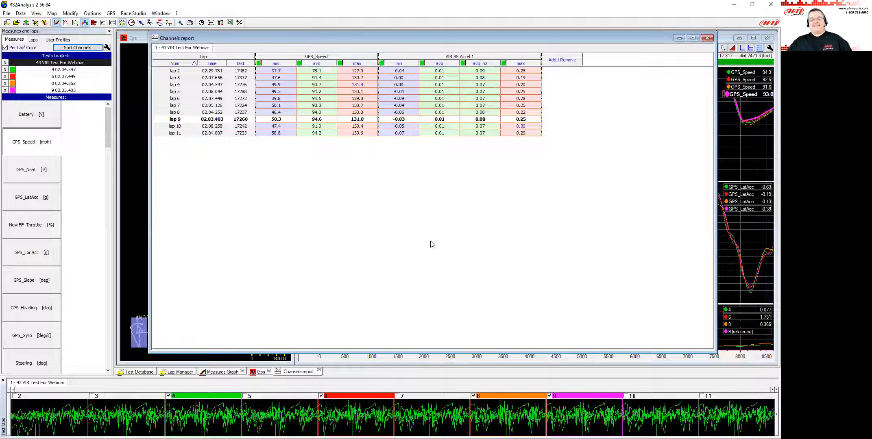
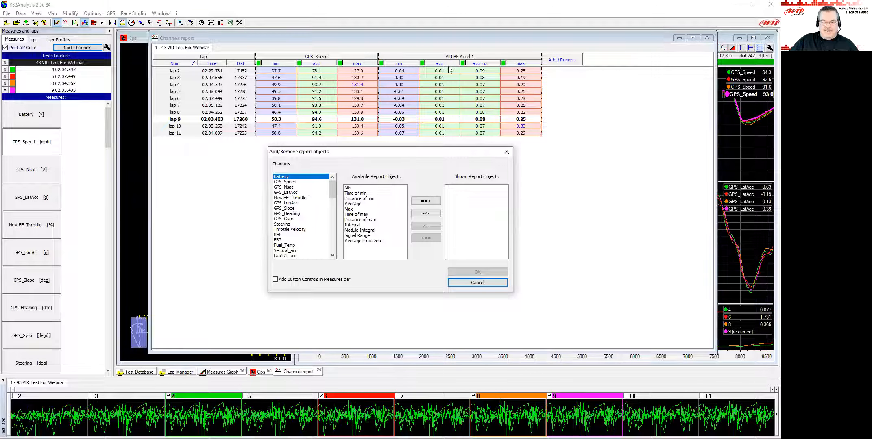
Inspect which report objects are shown for the VIR BS Accel 1 channel, leaving the report unchanged.
{"action": "left_click_drag", "start_coordinate": [332, 192], "coordinate": [333, 244]}
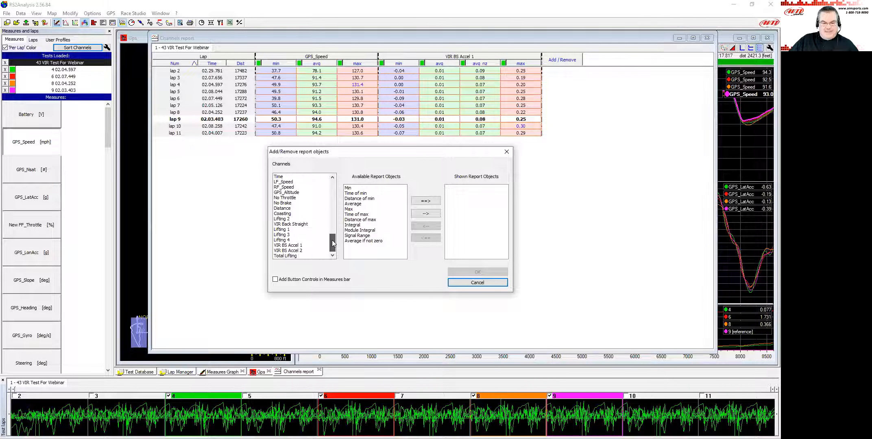
{"action": "left_click", "coordinate": [301, 245]}
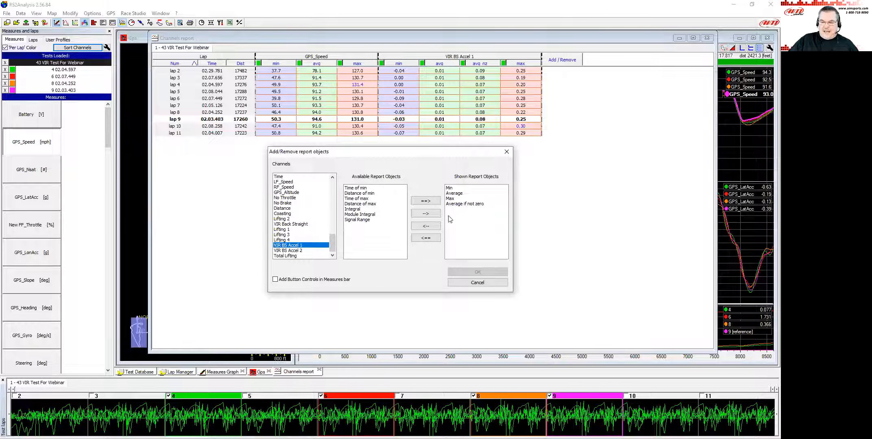
{"action": "left_click", "coordinate": [456, 204]}
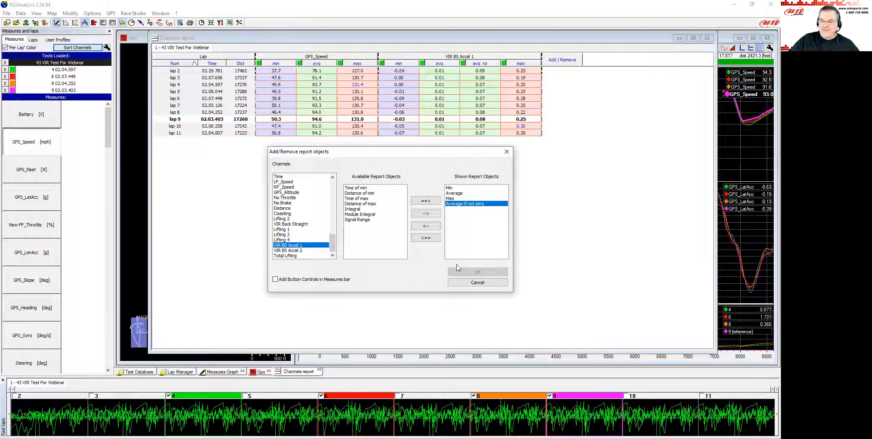
{"action": "left_click", "coordinate": [479, 284]}
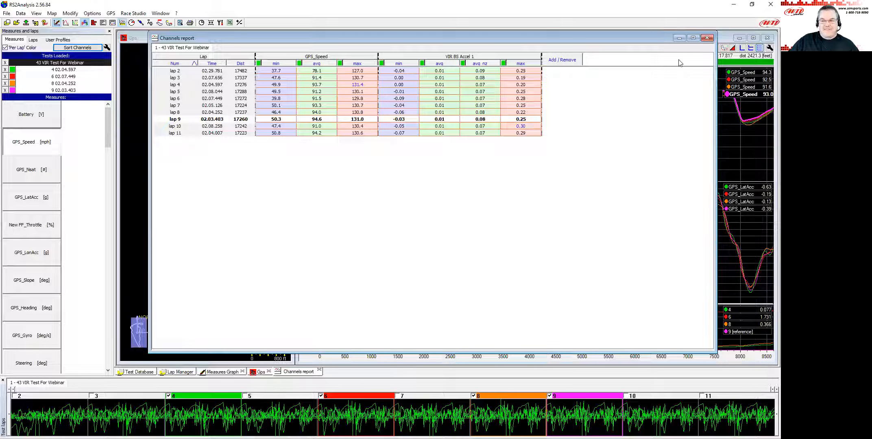
Review the channels order and math channels dialogs without changes, and restore the Channels report window.
{"action": "left_click", "coordinate": [678, 39]}
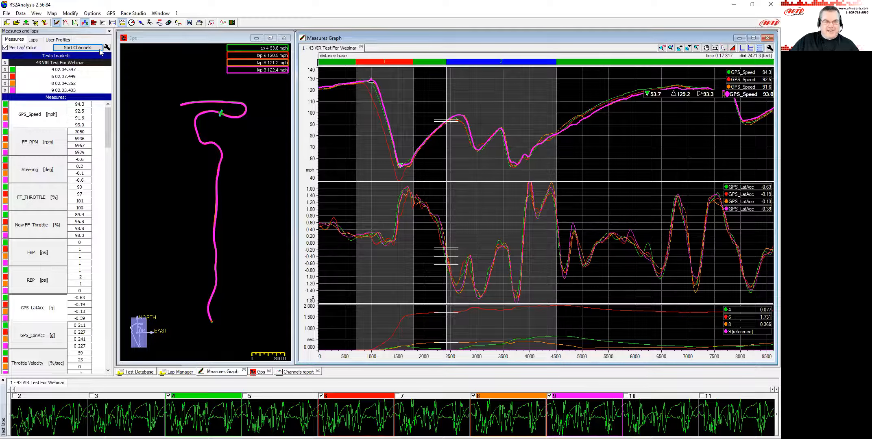
{"action": "left_click", "coordinate": [77, 47]}
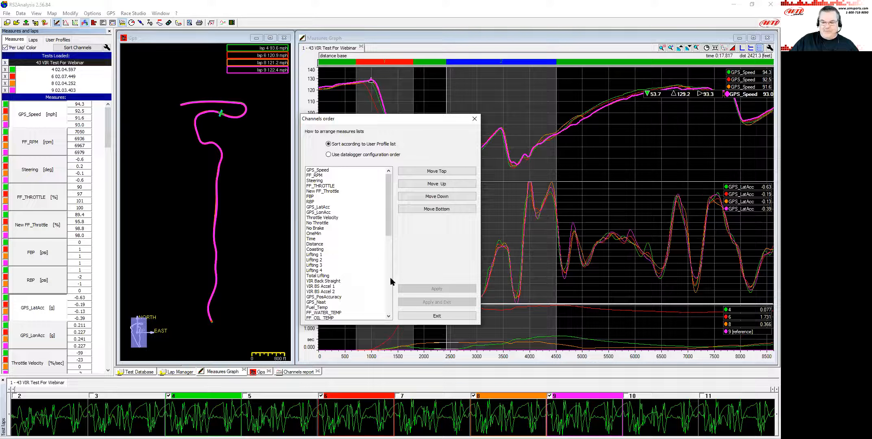
{"action": "left_click", "coordinate": [437, 317]}
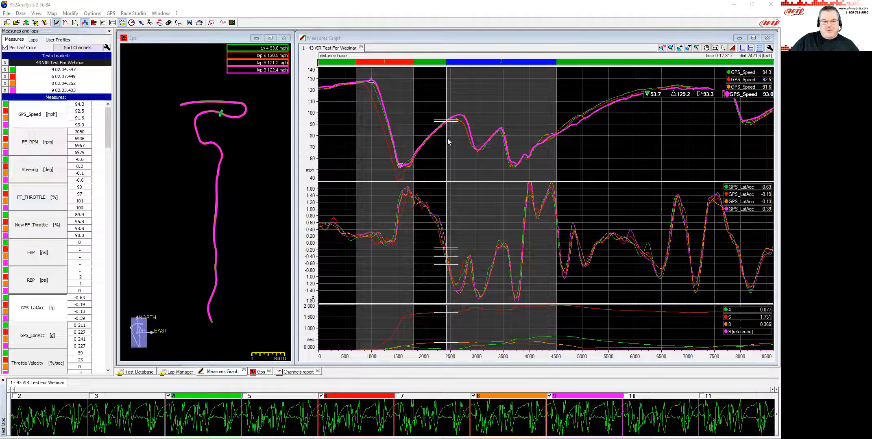
{"action": "left_click", "coordinate": [211, 23]}
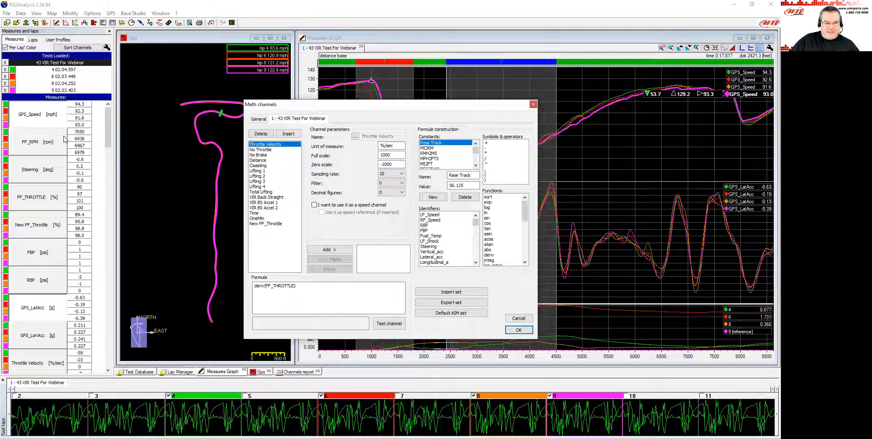
{"action": "left_click_drag", "start_coordinate": [475, 226], "coordinate": [444, 262]}
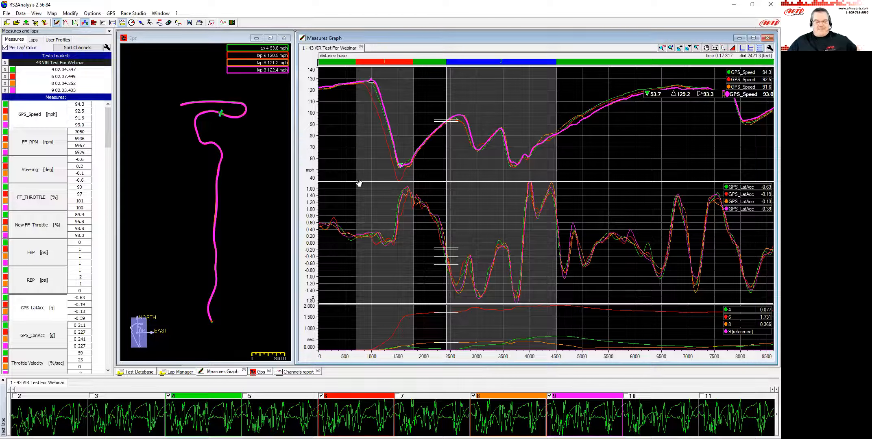
{"action": "left_click", "coordinate": [295, 371]}
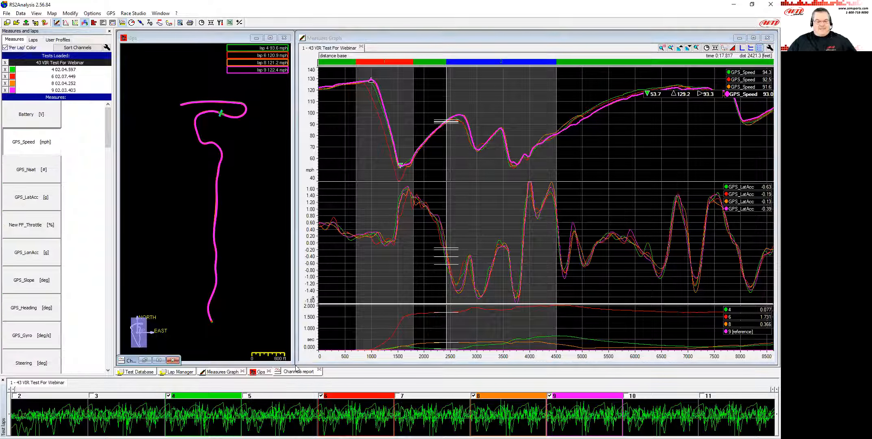
{"action": "left_click", "coordinate": [158, 360]}
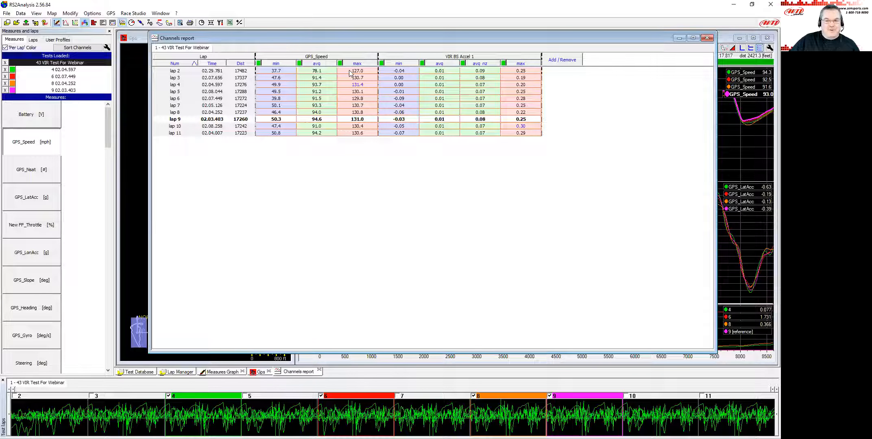
Browse the channel list of the report objects dialog and close it without adding anything.
{"action": "left_click", "coordinate": [556, 60]}
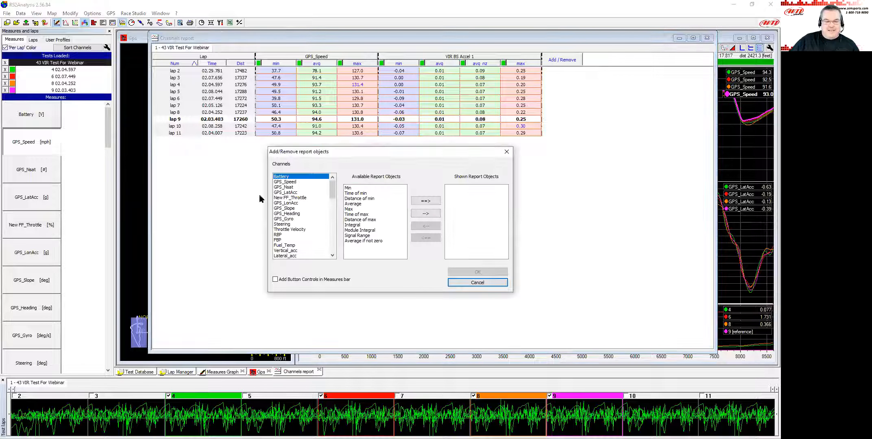
{"action": "left_click_drag", "start_coordinate": [333, 193], "coordinate": [318, 250]}
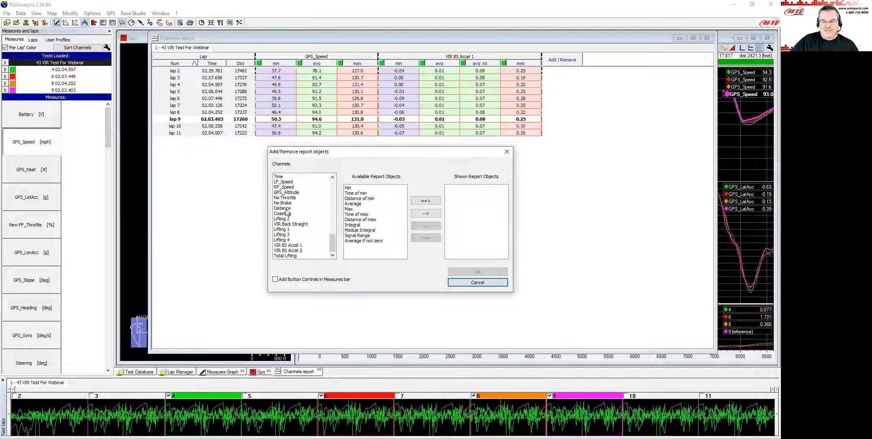
{"action": "left_click", "coordinate": [467, 283]}
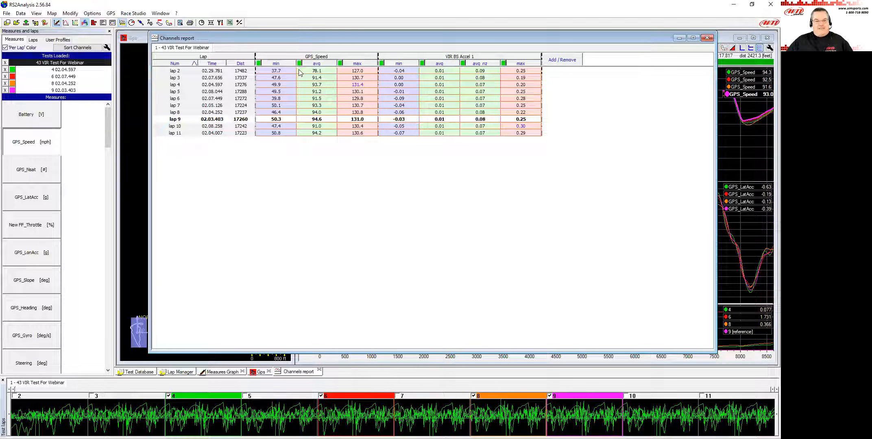
Set the report to show map splits grouped by the same split number.
{"action": "left_click", "coordinate": [221, 23]}
{"action": "left_click_drag", "start_coordinate": [322, 136], "coordinate": [318, 91]}
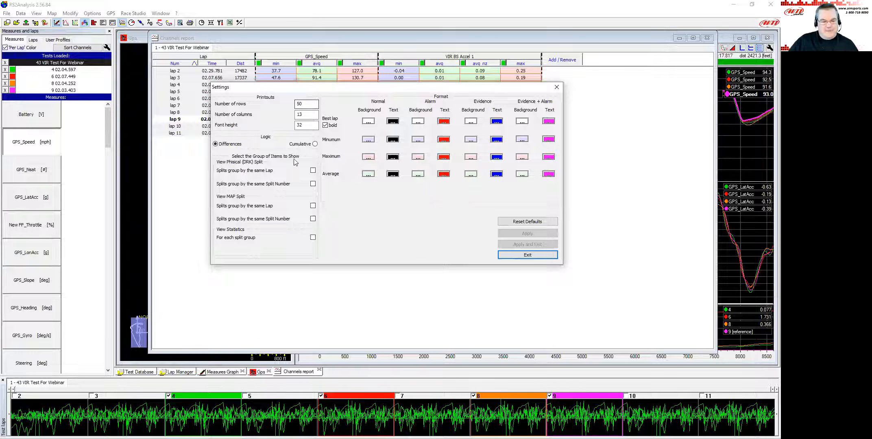
{"action": "left_click", "coordinate": [312, 219]}
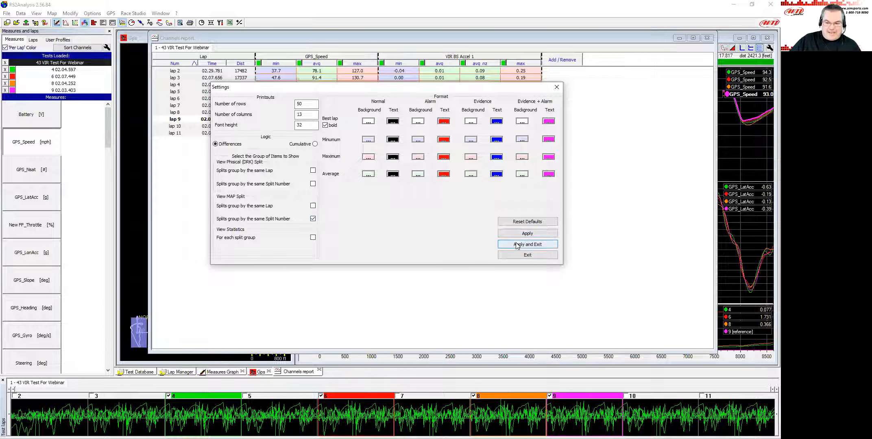
{"action": "left_click", "coordinate": [515, 244]}
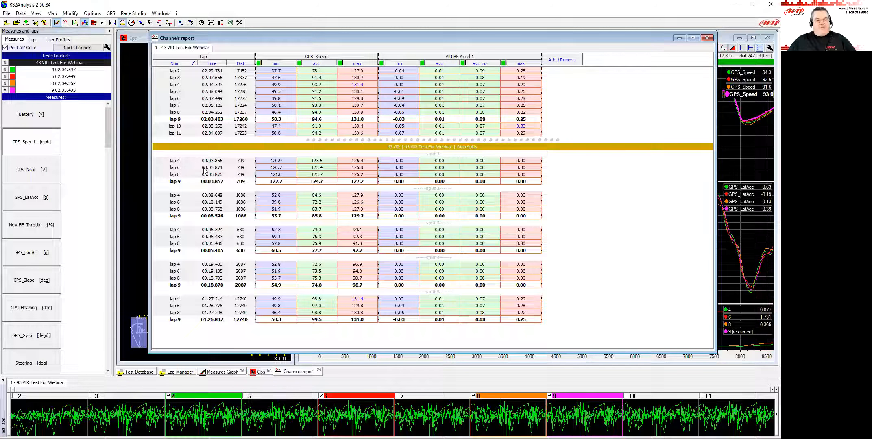
Open the track map window and arrange it beside the enlarged Channels report.
{"action": "left_click", "coordinate": [722, 50]}
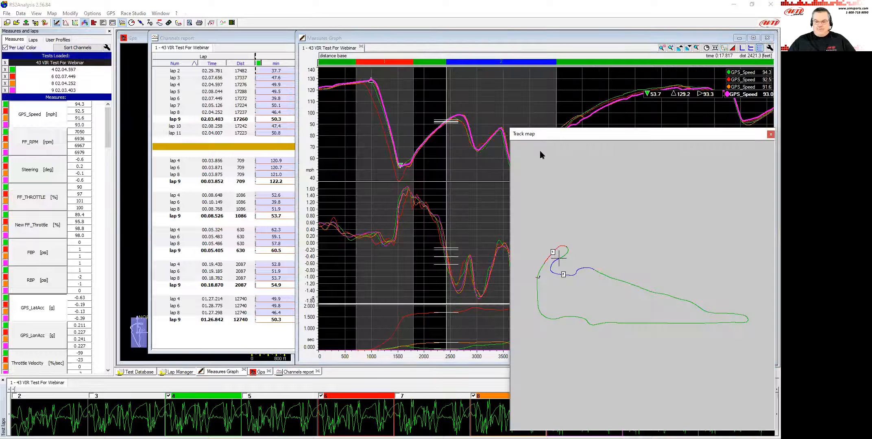
{"action": "left_click_drag", "start_coordinate": [541, 128], "coordinate": [541, 128]}
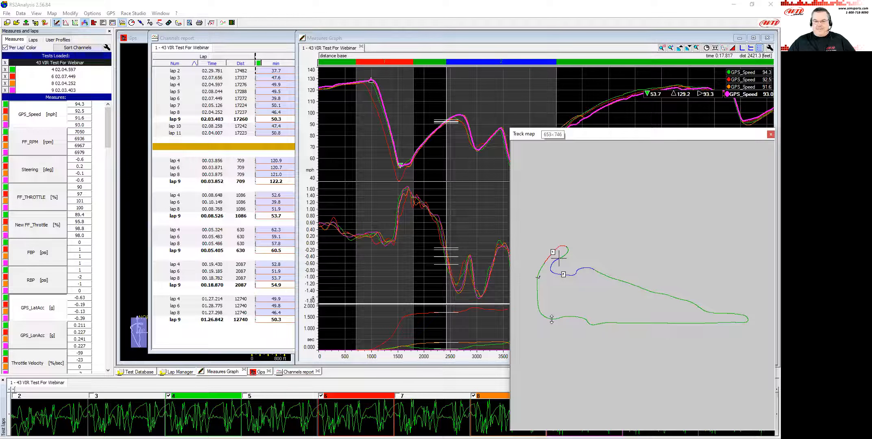
{"action": "left_click_drag", "start_coordinate": [552, 320], "coordinate": [551, 319]}
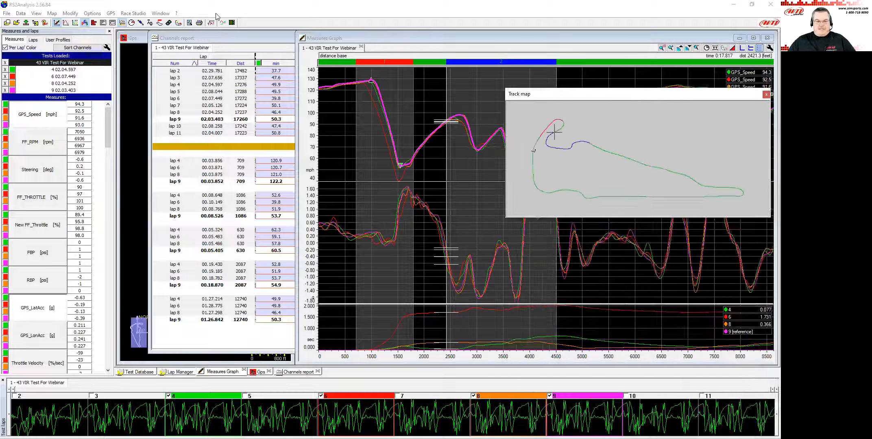
{"action": "left_click", "coordinate": [229, 38]}
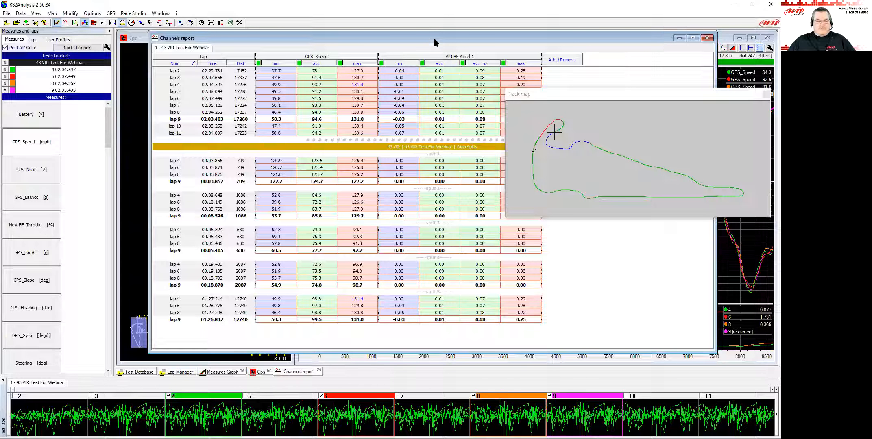
{"action": "mouse_move", "coordinate": [434, 40]}
{"action": "left_mouse_down"}
{"action": "mouse_move", "coordinate": [408, 43]}
{"action": "mouse_move", "coordinate": [420, 35]}
{"action": "left_mouse_up"}
{"action": "key", "text": "F9"}
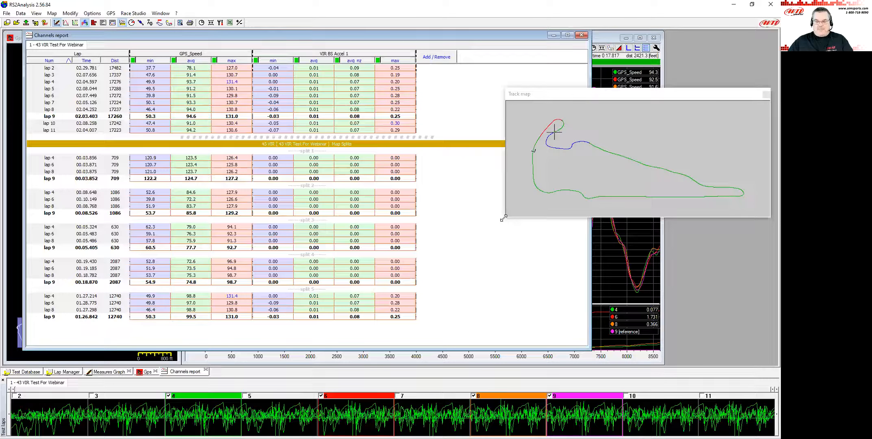
{"action": "left_click_drag", "start_coordinate": [504, 218], "coordinate": [471, 287]}
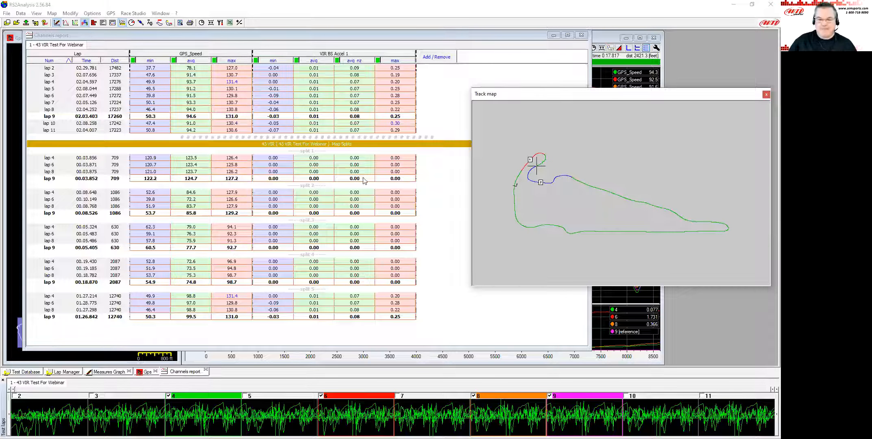
Switch the report's map splits to be grouped by the same lap.
{"action": "left_click", "coordinate": [220, 24]}
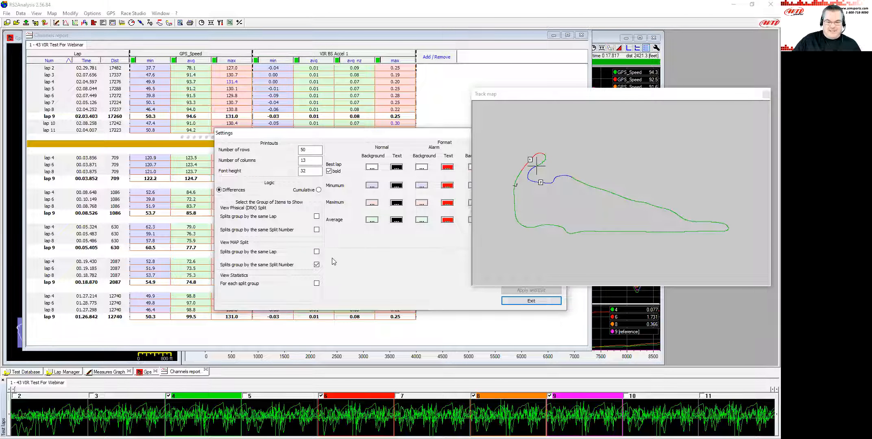
{"action": "left_click", "coordinate": [316, 252]}
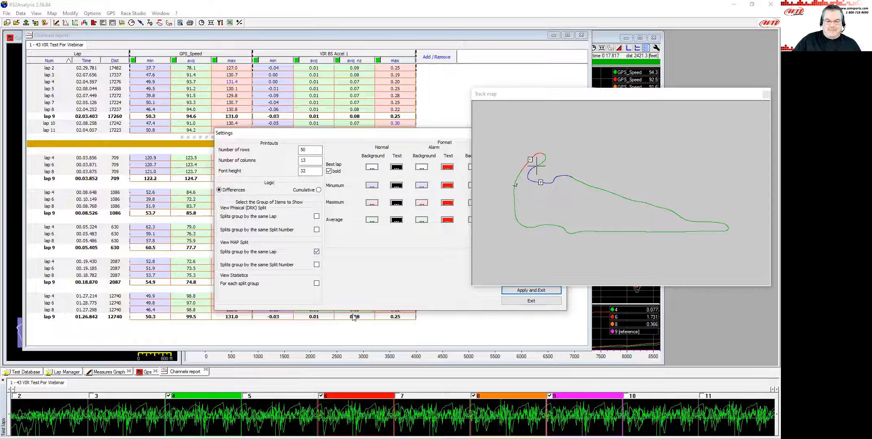
{"action": "left_click", "coordinate": [527, 292]}
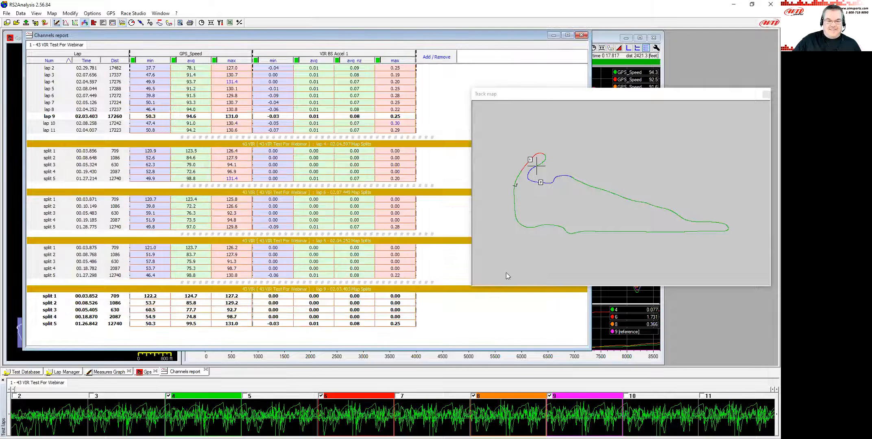
Close the track map and enable statistics for each split group in the report settings.
{"action": "left_click", "coordinate": [766, 94]}
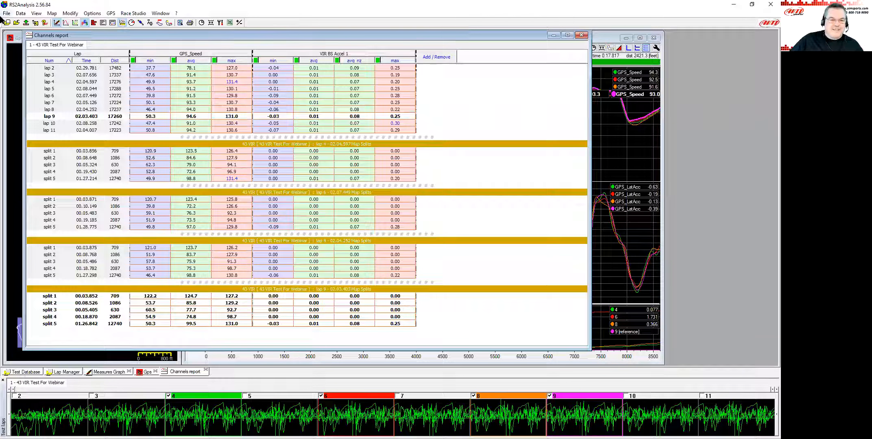
{"action": "left_click", "coordinate": [220, 23]}
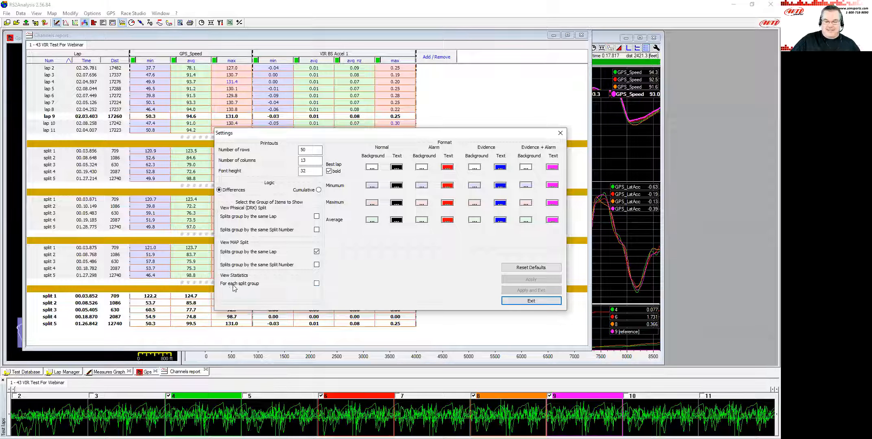
{"action": "left_click", "coordinate": [316, 284]}
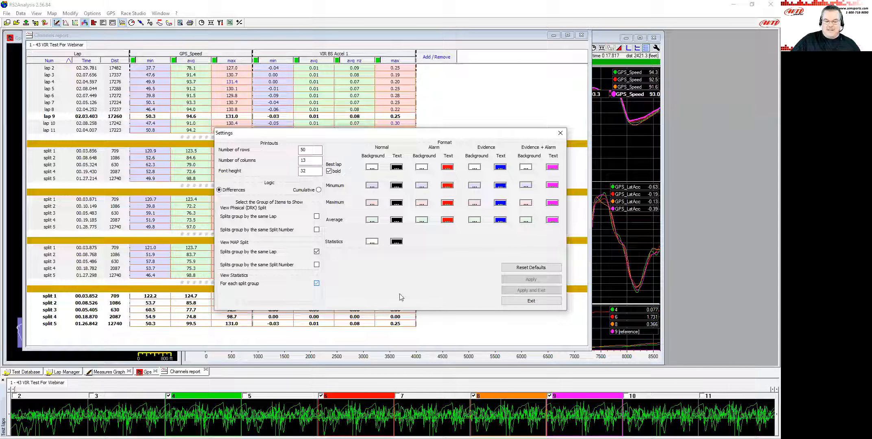
{"action": "left_click", "coordinate": [532, 291]}
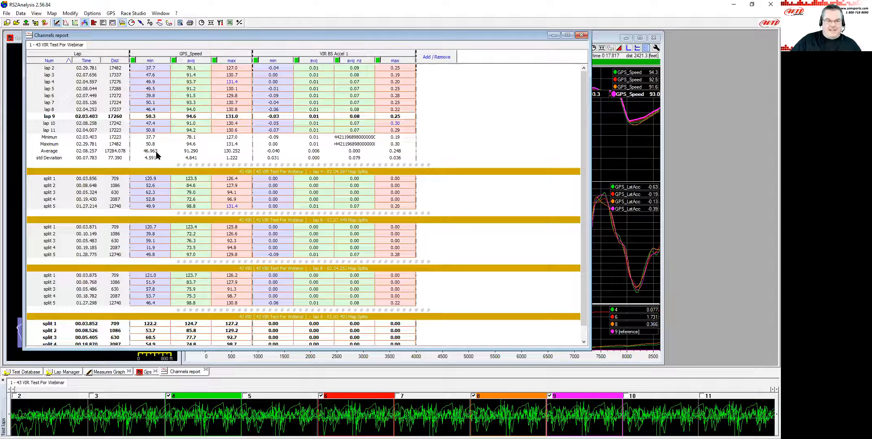
Regroup the report's map splits by the same split number, keeping the statistics.
{"action": "left_click", "coordinate": [220, 23]}
{"action": "left_click", "coordinate": [317, 264]}
{"action": "left_click", "coordinate": [317, 251]}
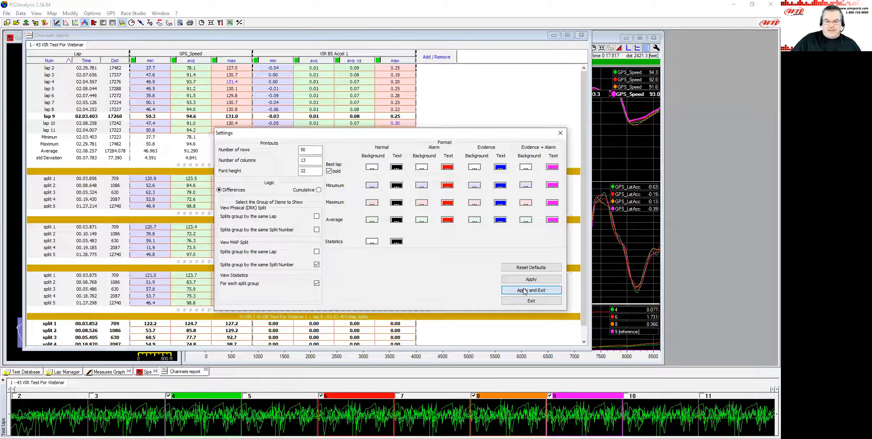
{"action": "left_click", "coordinate": [524, 291]}
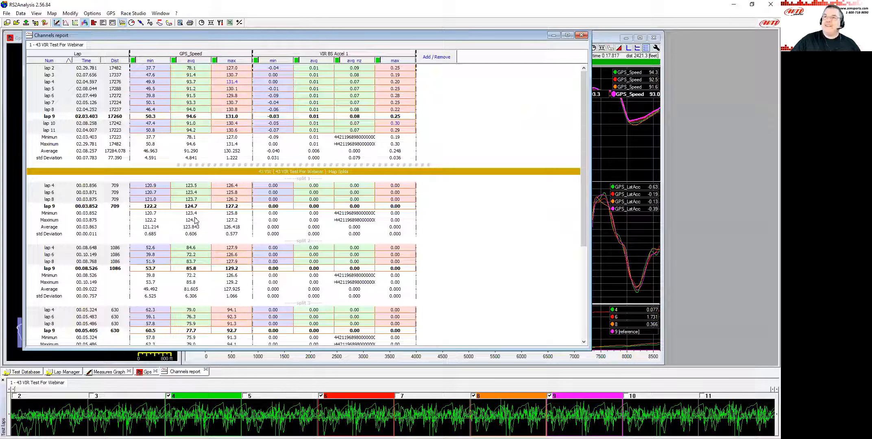
Export the channels report to an Excel file named fff.
{"action": "left_click", "coordinate": [230, 23]}
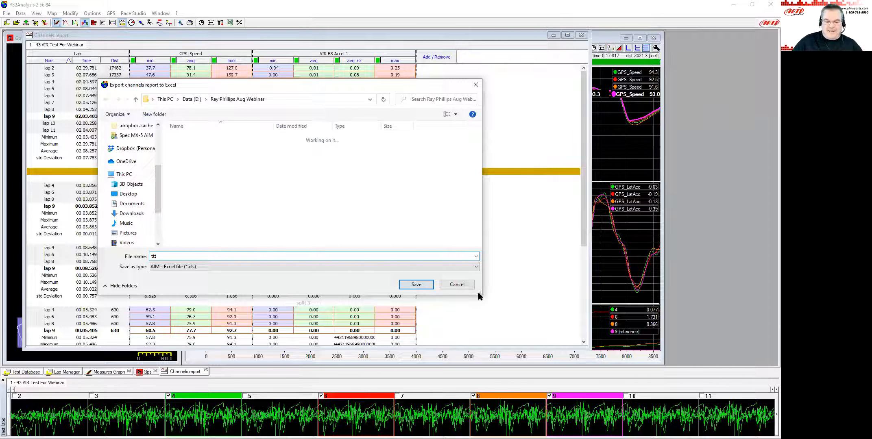
{"action": "left_click", "coordinate": [419, 285]}
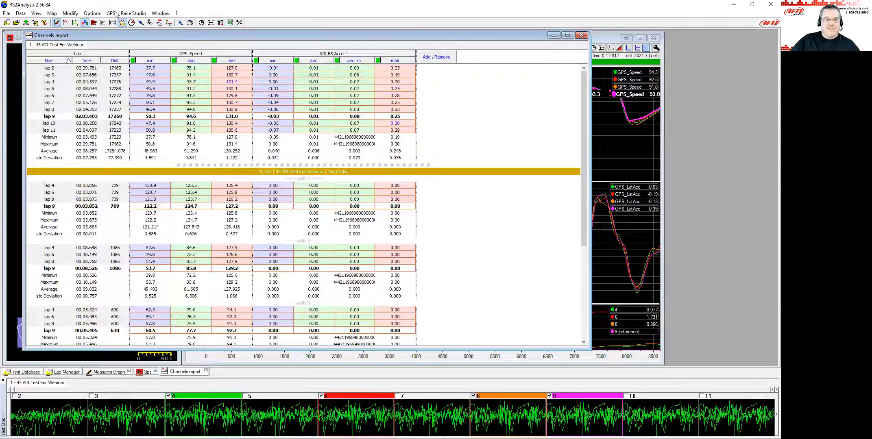
Close the channels report window.
{"action": "left_click", "coordinate": [7, 13]}
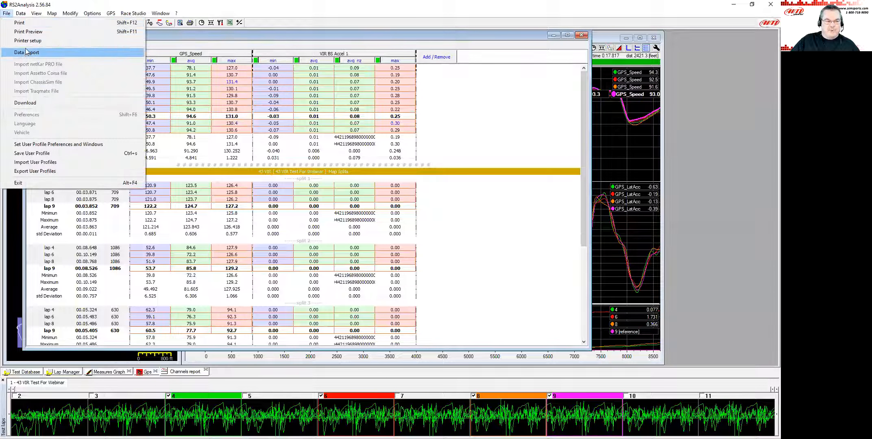
{"action": "left_click", "coordinate": [251, 14]}
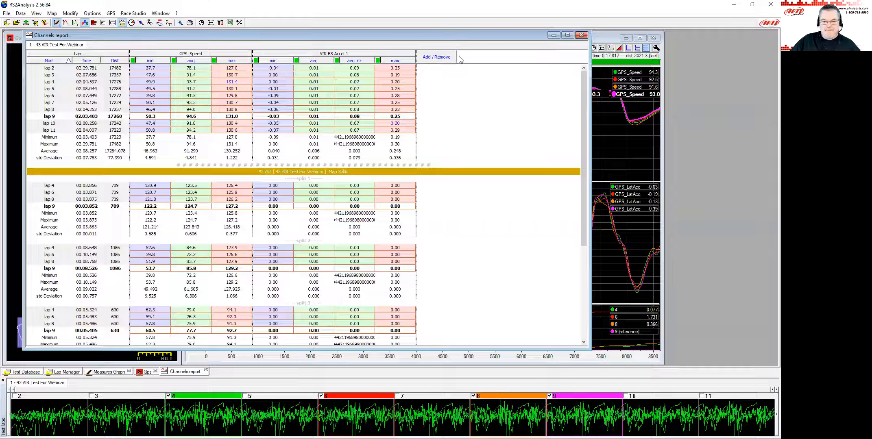
{"action": "left_click", "coordinate": [582, 37]}
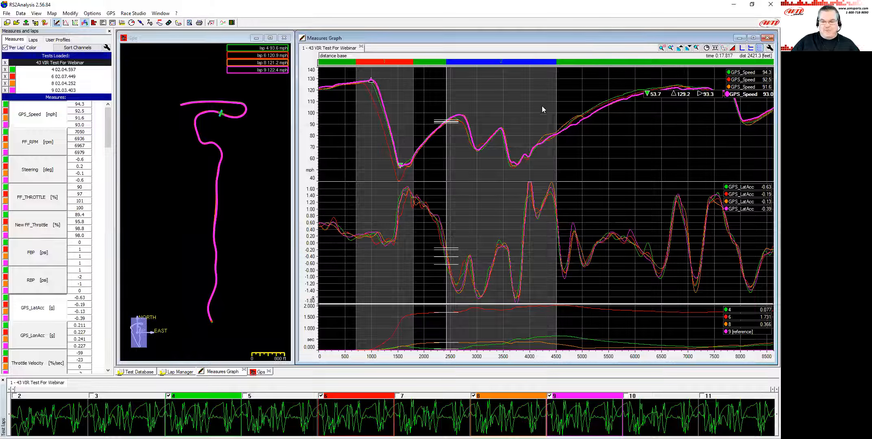
Hide laps 4, 8 and 9 in the graph so that only lap 6 is displayed.
{"action": "left_click", "coordinate": [169, 395]}
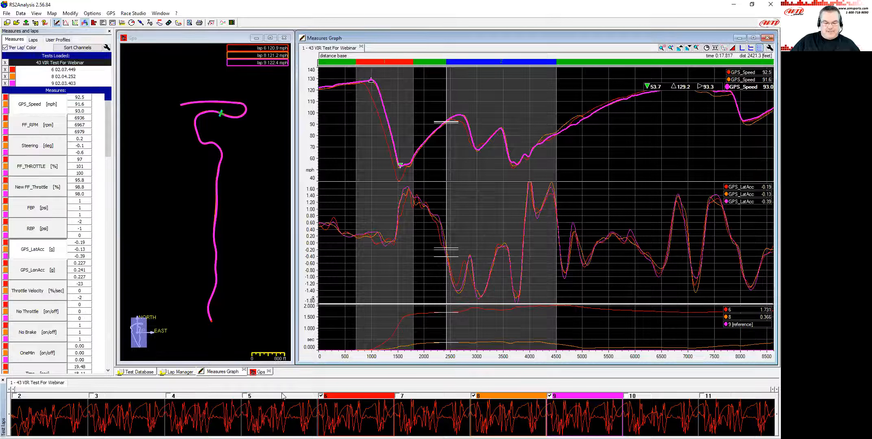
{"action": "left_click", "coordinate": [473, 396]}
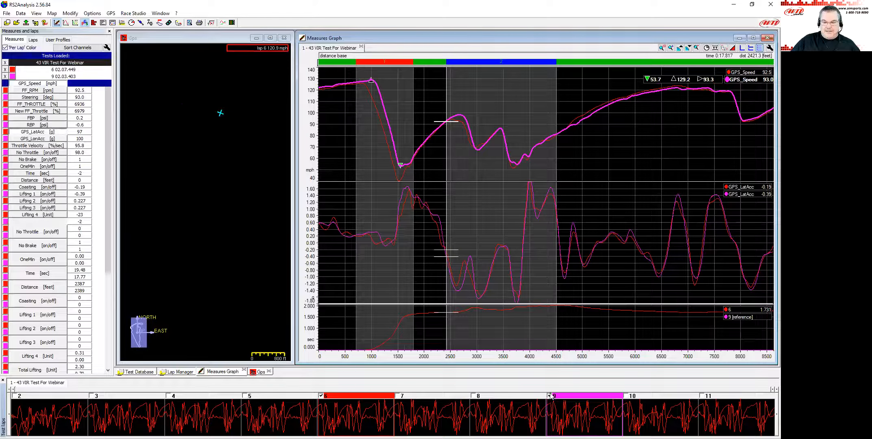
{"action": "left_click", "coordinate": [550, 396]}
{"action": "left_click", "coordinate": [467, 185]}
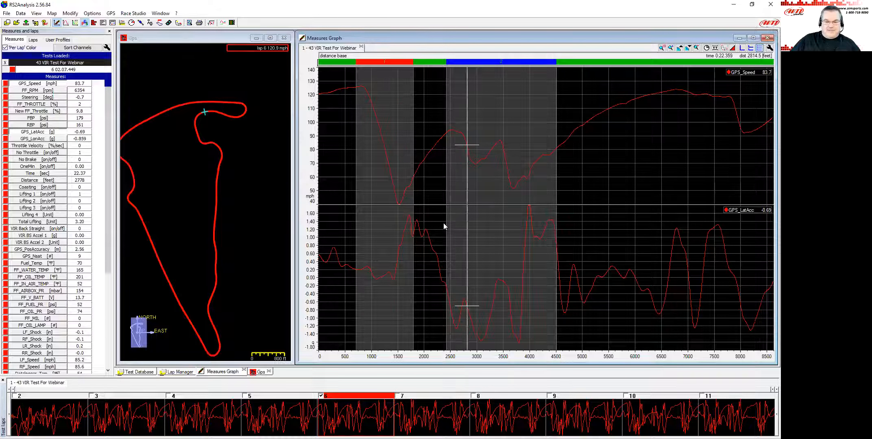
{"action": "key", "text": "Down"}
{"action": "left_click", "coordinate": [488, 134]}
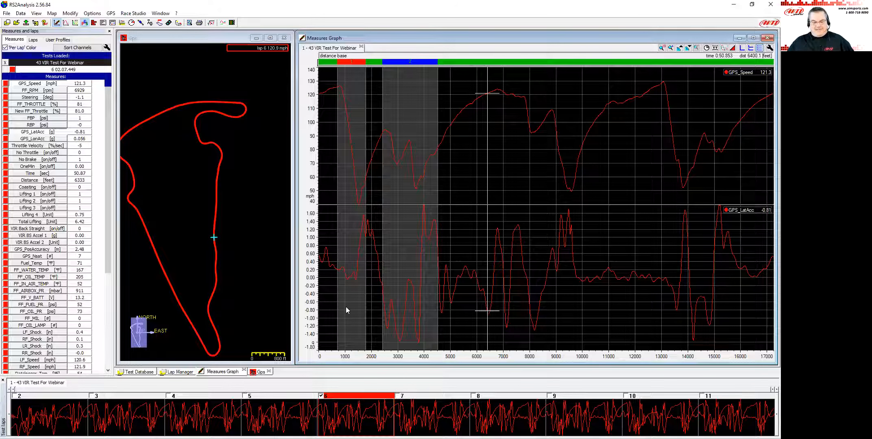
{"action": "left_click", "coordinate": [13, 70]}
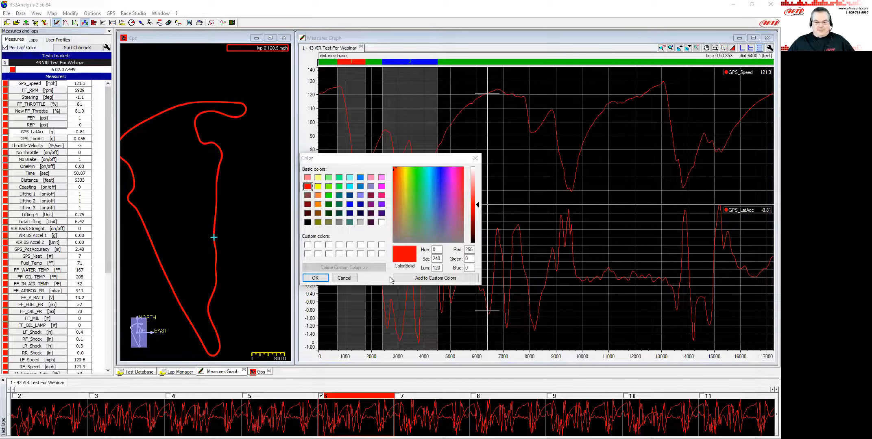
{"action": "left_click", "coordinate": [344, 278]}
{"action": "left_click", "coordinate": [504, 139]}
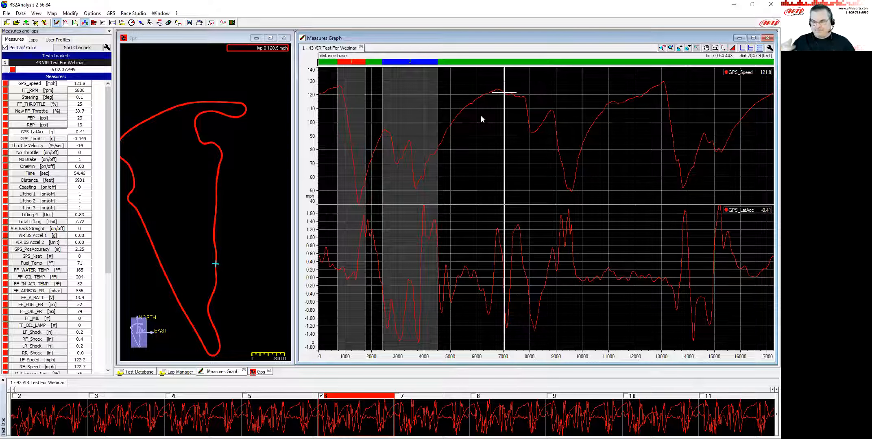
{"action": "key", "text": "Left"}
{"action": "key", "text": "Left"}
{"action": "key", "text": "Left"}
{"action": "key", "text": "Left"}
{"action": "key", "text": "Left"}
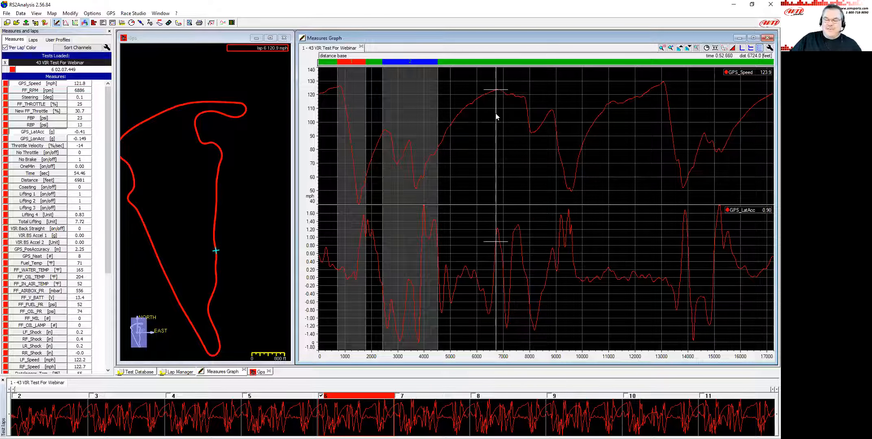
Switch the on-screen plot colours to the default white-based scheme in the plot settings.
{"action": "left_click", "coordinate": [223, 24]}
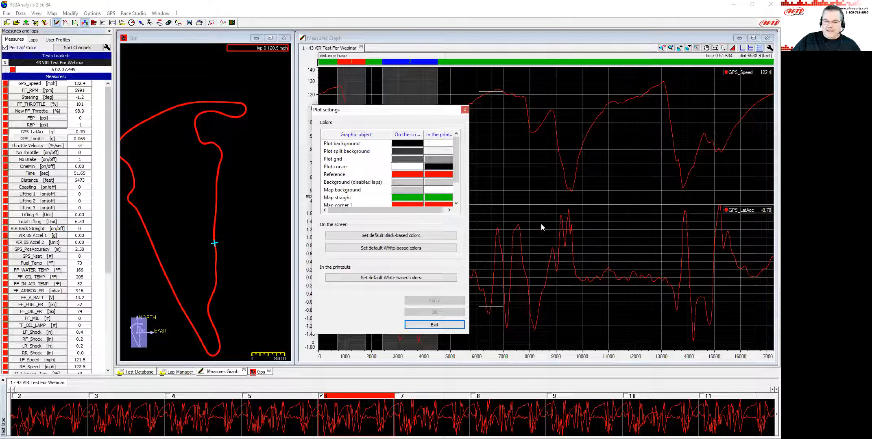
{"action": "left_click", "coordinate": [425, 249]}
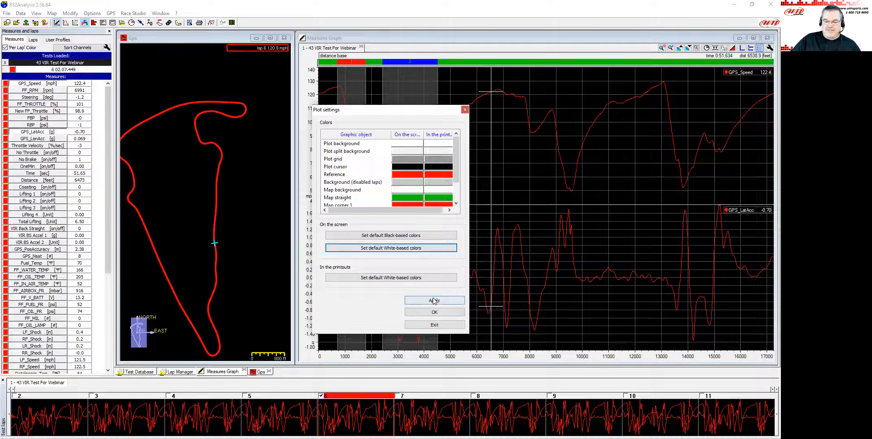
{"action": "left_click", "coordinate": [434, 312]}
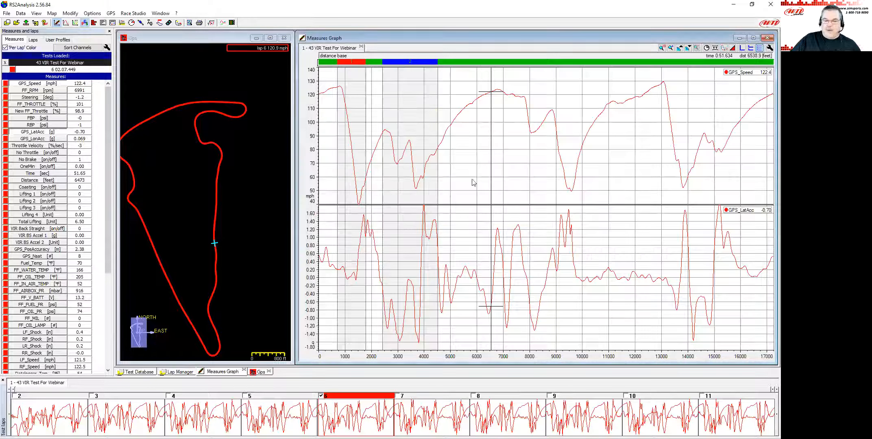
Switch the on-screen plot colours back to the default black-based scheme.
{"action": "mouse_move", "coordinate": [518, 152]}
{"action": "left_mouse_down"}
{"action": "mouse_move", "coordinate": [459, 157]}
{"action": "mouse_move", "coordinate": [485, 154]}
{"action": "left_mouse_up"}
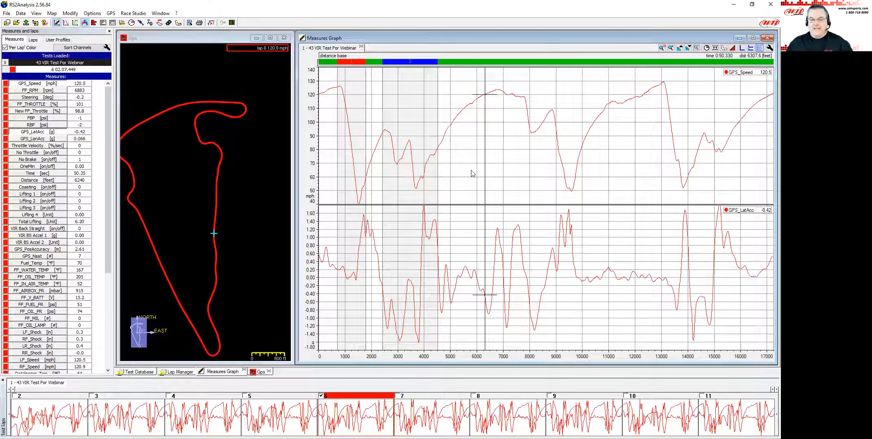
{"action": "left_click_drag", "start_coordinate": [474, 150], "coordinate": [477, 157]}
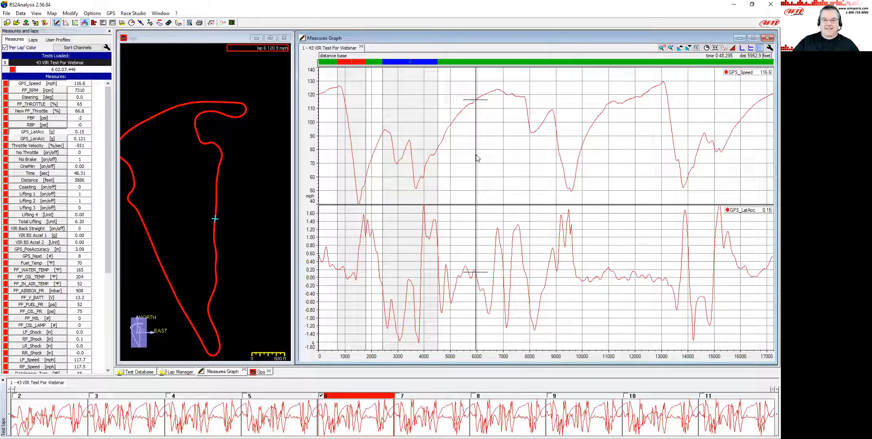
{"action": "left_click", "coordinate": [461, 108]}
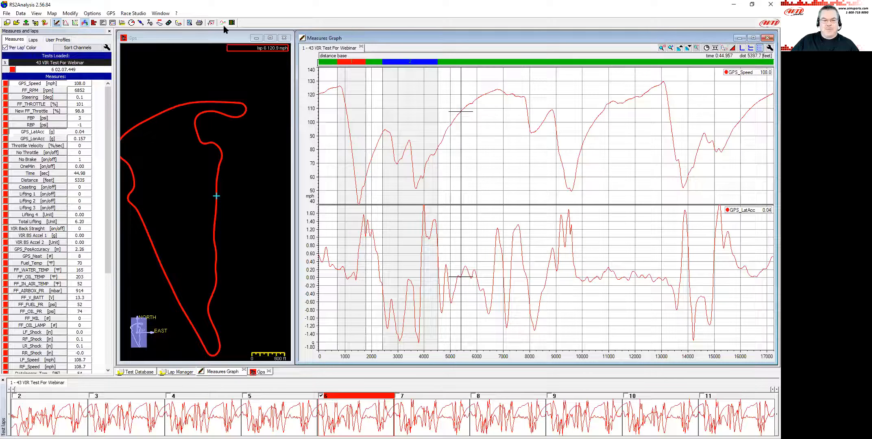
{"action": "left_click", "coordinate": [223, 23]}
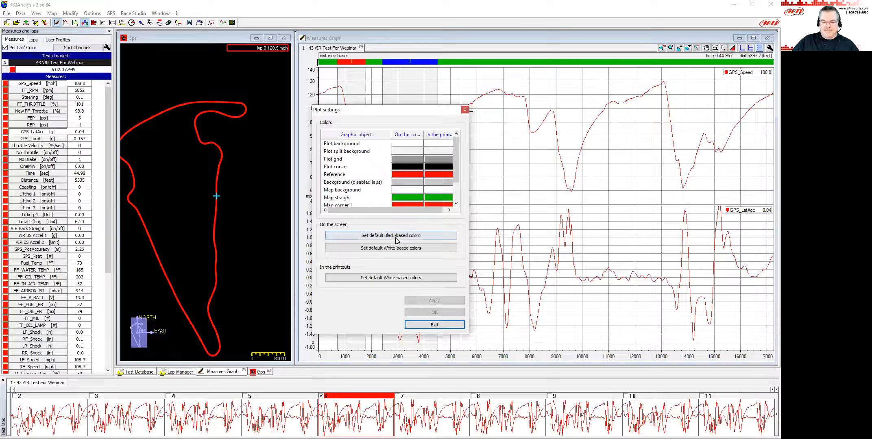
{"action": "left_click", "coordinate": [403, 235]}
{"action": "left_click", "coordinate": [434, 312]}
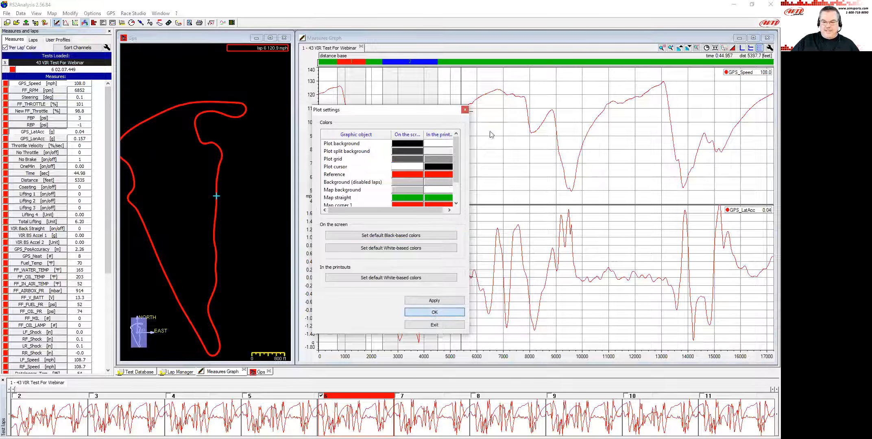
{"action": "left_click", "coordinate": [471, 141]}
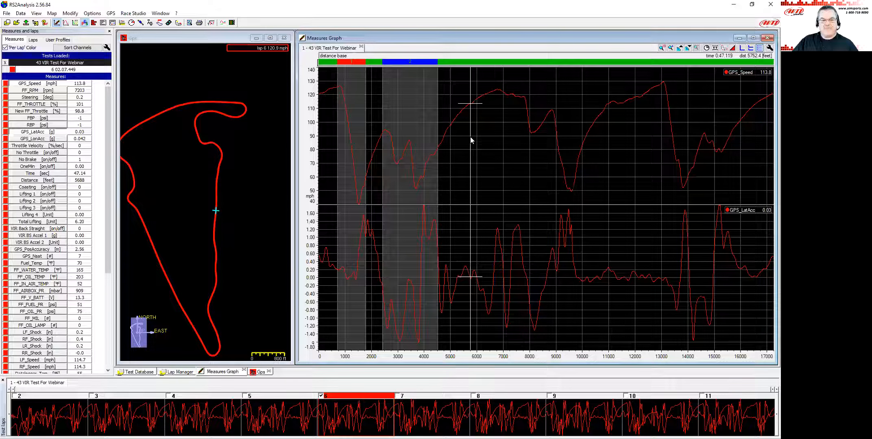
Set the on-screen plot cursor colour to yellow in the plot settings.
{"action": "left_click", "coordinate": [223, 23]}
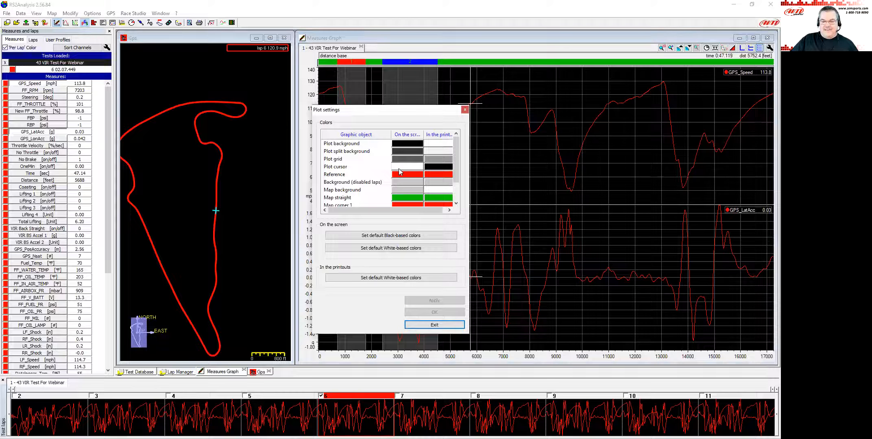
{"action": "left_click_drag", "start_coordinate": [427, 112], "coordinate": [369, 122]}
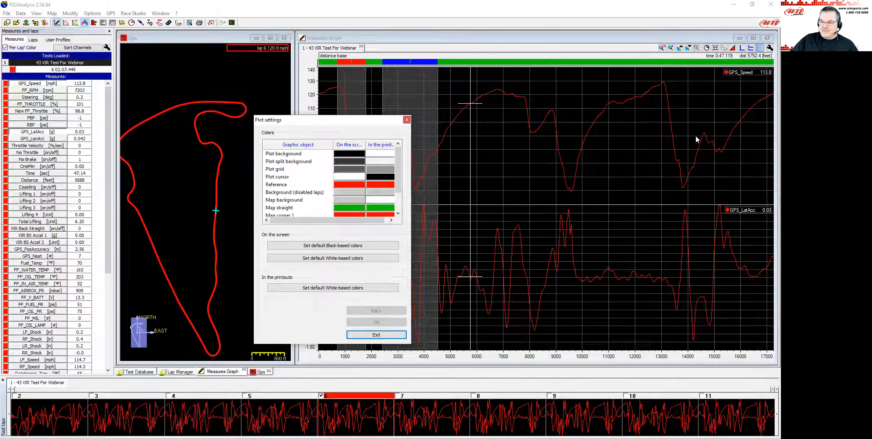
{"action": "left_click", "coordinate": [347, 176]}
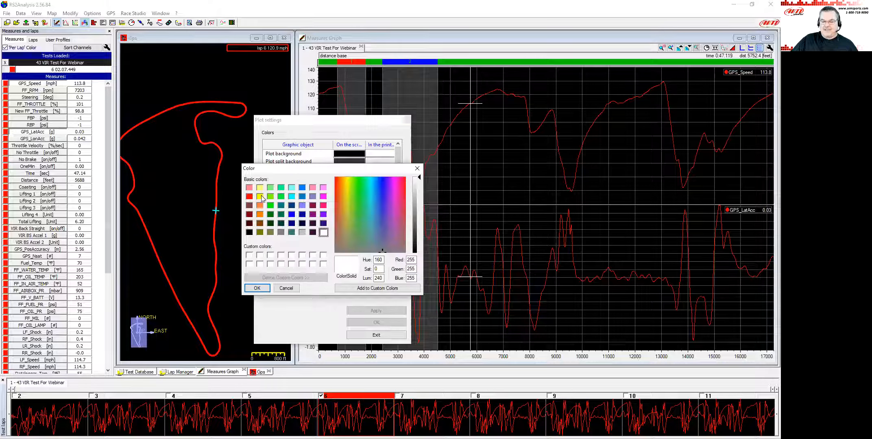
{"action": "left_click", "coordinate": [260, 197]}
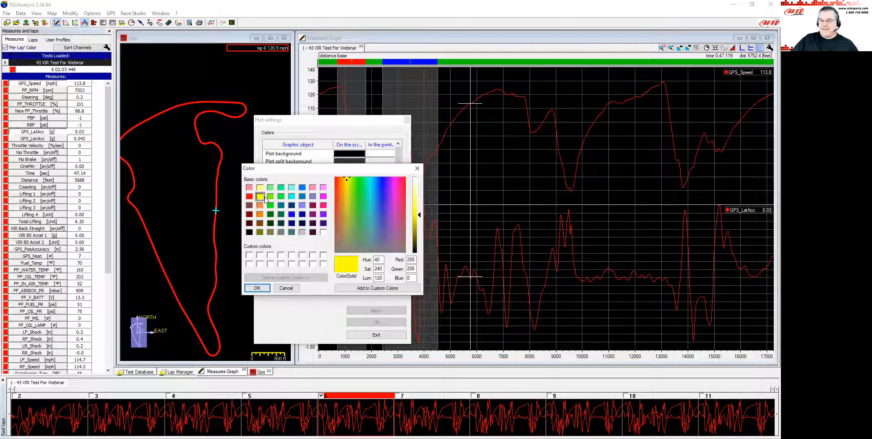
{"action": "left_click", "coordinate": [257, 288]}
{"action": "left_click", "coordinate": [362, 323]}
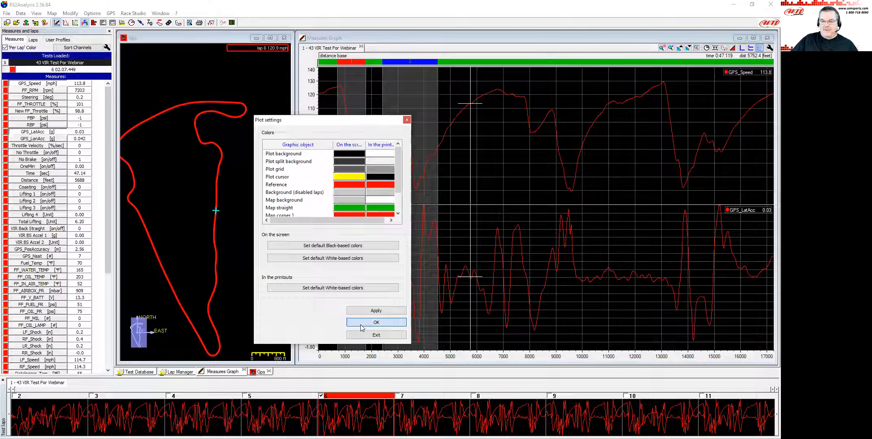
{"action": "left_click_drag", "start_coordinate": [556, 172], "coordinate": [578, 154]}
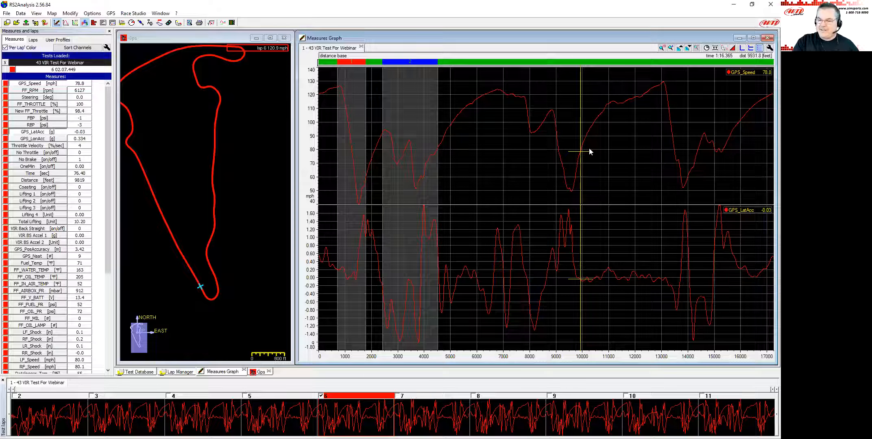
{"action": "mouse_move", "coordinate": [580, 152]}
{"action": "left_mouse_down"}
{"action": "mouse_move", "coordinate": [496, 134]}
{"action": "mouse_move", "coordinate": [508, 138]}
{"action": "left_mouse_up"}
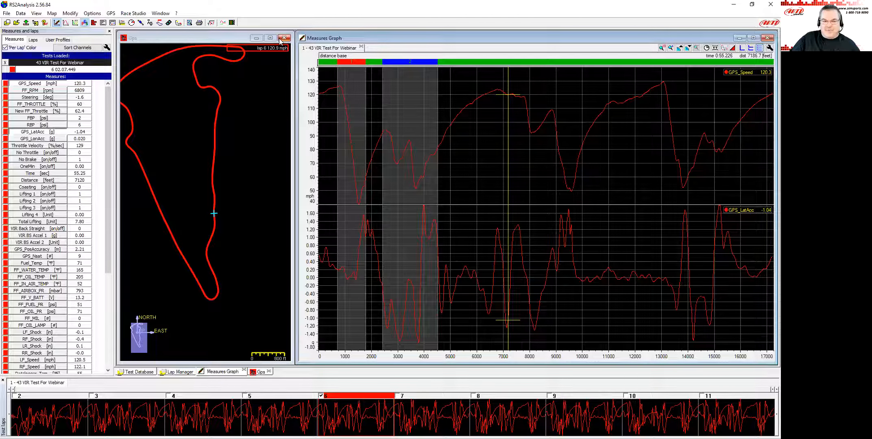
{"action": "left_click", "coordinate": [223, 23]}
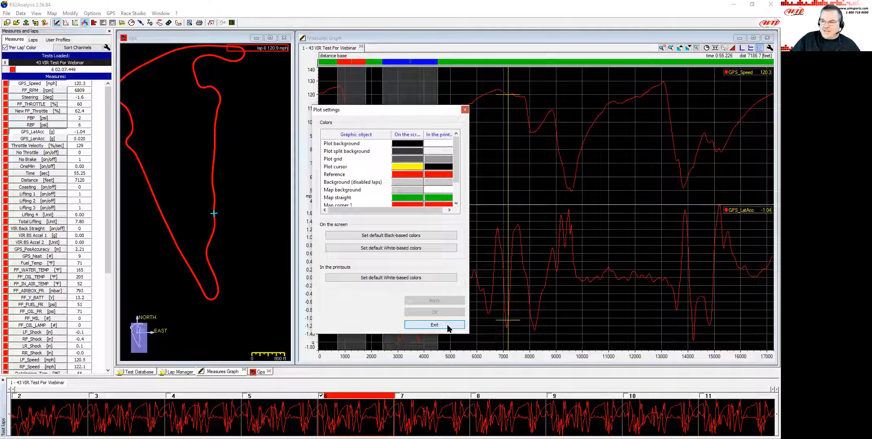
{"action": "left_click", "coordinate": [434, 325]}
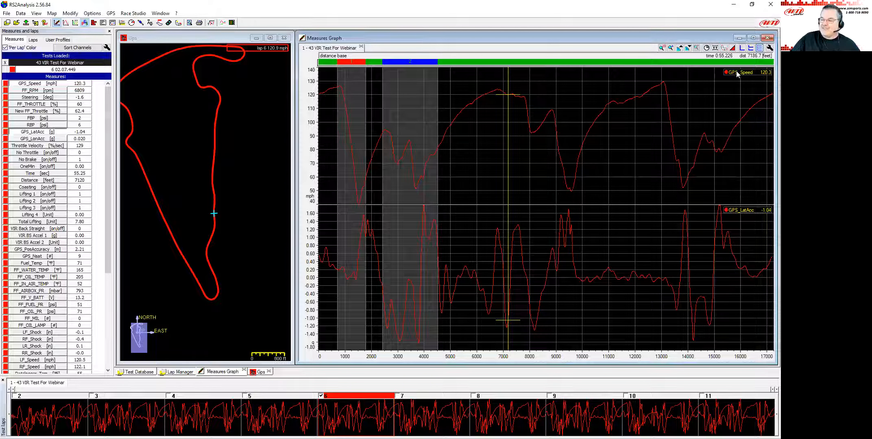
Darken the on-screen plot grid colour to grey RGB 48, 48, 48 in the plot settings.
{"action": "left_click_drag", "start_coordinate": [506, 106], "coordinate": [480, 112]}
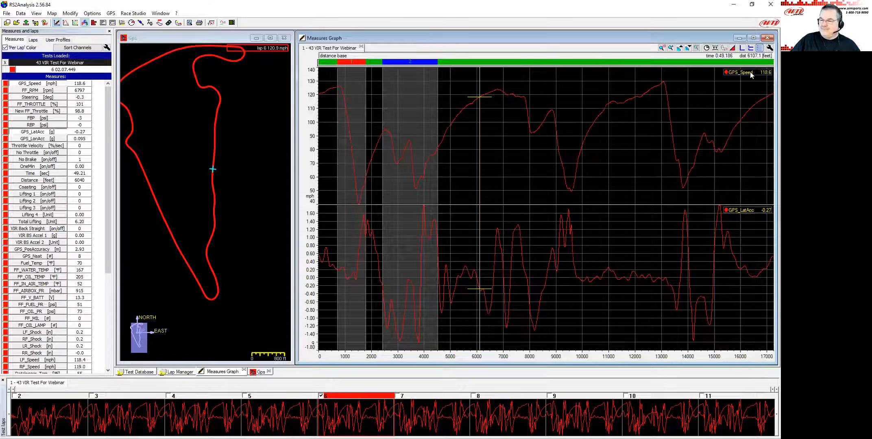
{"action": "left_click_drag", "start_coordinate": [462, 126], "coordinate": [473, 145]}
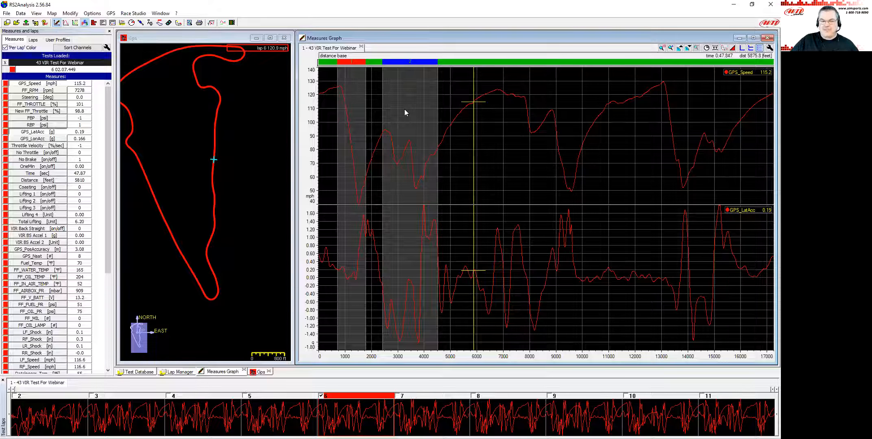
{"action": "left_click", "coordinate": [223, 23]}
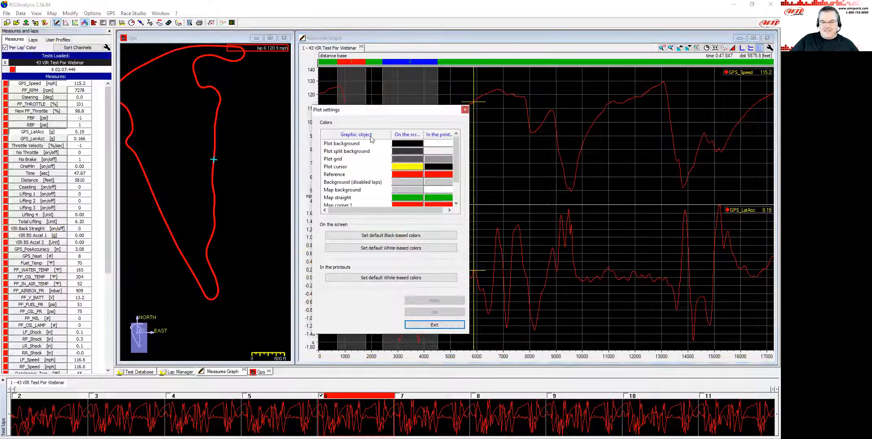
{"action": "left_click", "coordinate": [404, 159]}
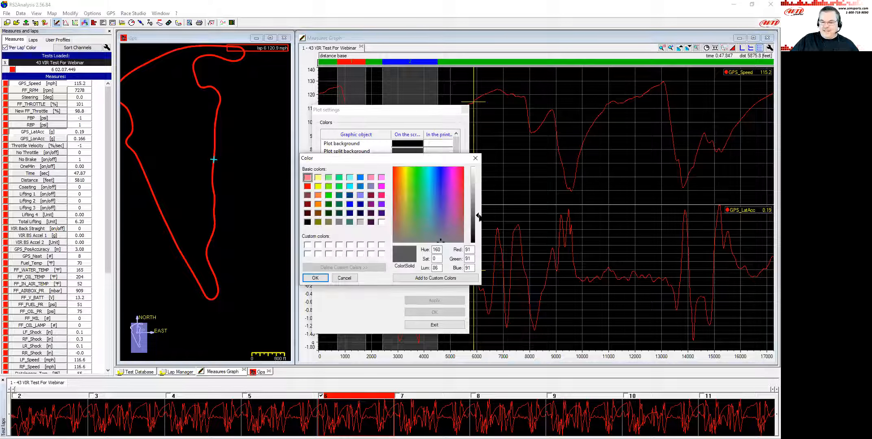
{"action": "left_click_drag", "start_coordinate": [478, 216], "coordinate": [478, 228]}
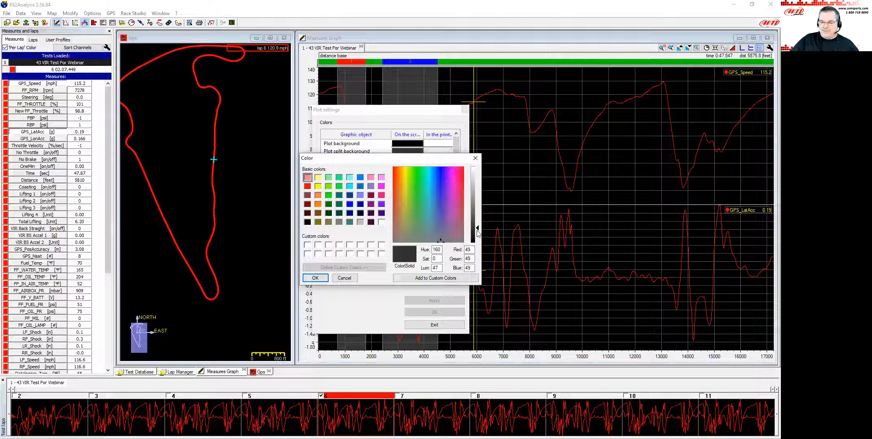
{"action": "mouse_move", "coordinate": [478, 229]}
{"action": "left_mouse_down"}
{"action": "mouse_move", "coordinate": [478, 208]}
{"action": "mouse_move", "coordinate": [479, 231]}
{"action": "left_mouse_up"}
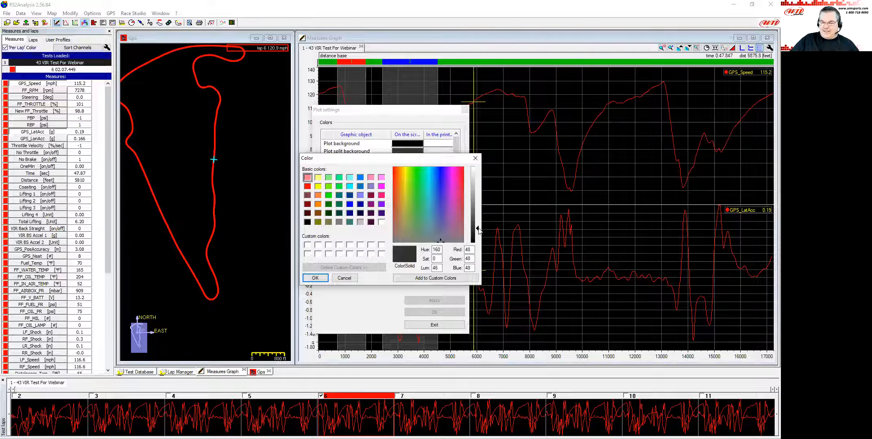
{"action": "left_click", "coordinate": [315, 278]}
{"action": "left_click", "coordinate": [434, 313]}
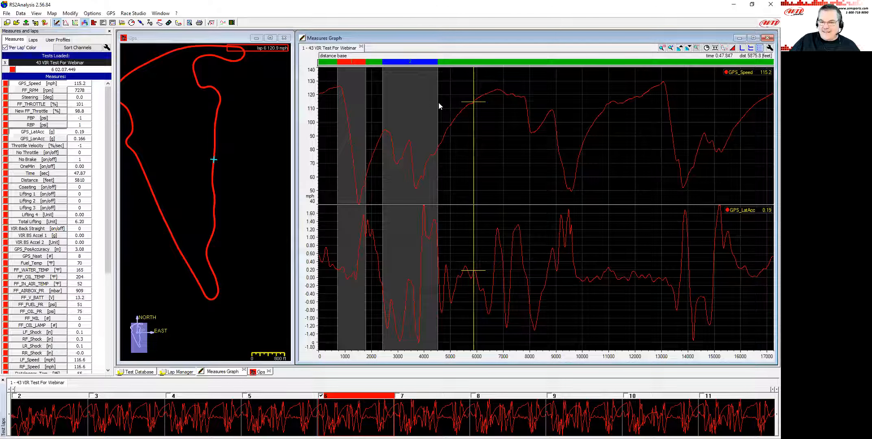
Open the plot settings dialog to review the colours, then close it without changes.
{"action": "left_click", "coordinate": [509, 118]}
{"action": "left_click", "coordinate": [485, 115]}
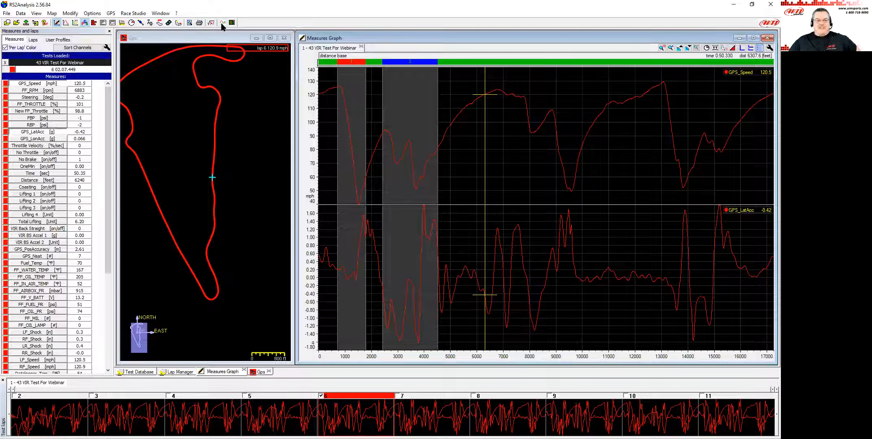
{"action": "double_click", "coordinate": [317, 124]}
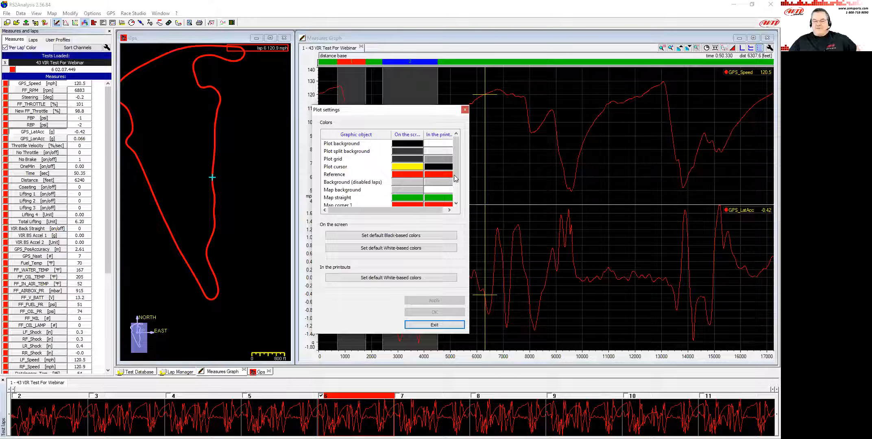
{"action": "left_click", "coordinate": [440, 326]}
{"action": "left_click", "coordinate": [523, 135]}
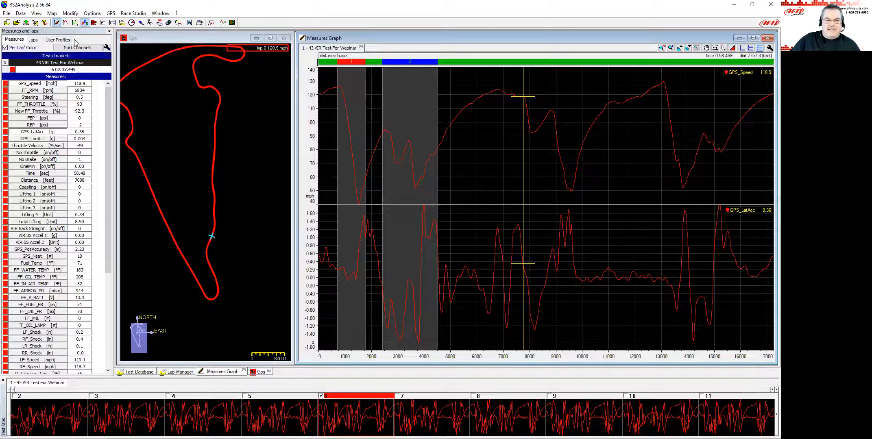
Show the user profiles list in the side panel.
{"action": "left_click", "coordinate": [58, 40]}
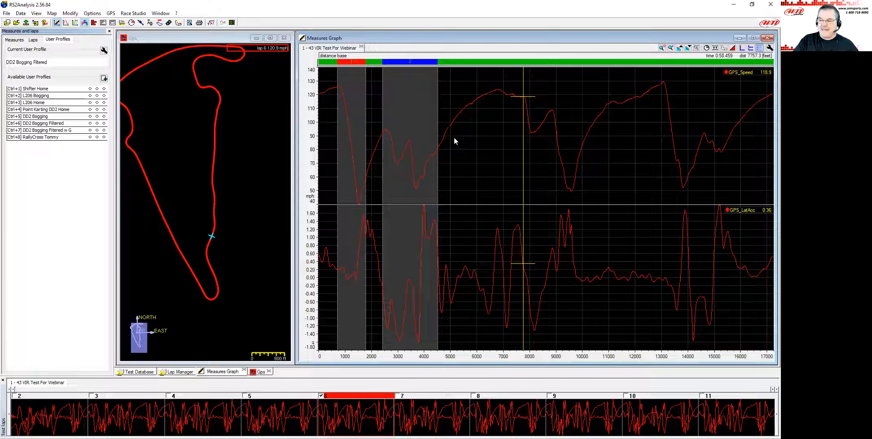
{"action": "left_click", "coordinate": [471, 166]}
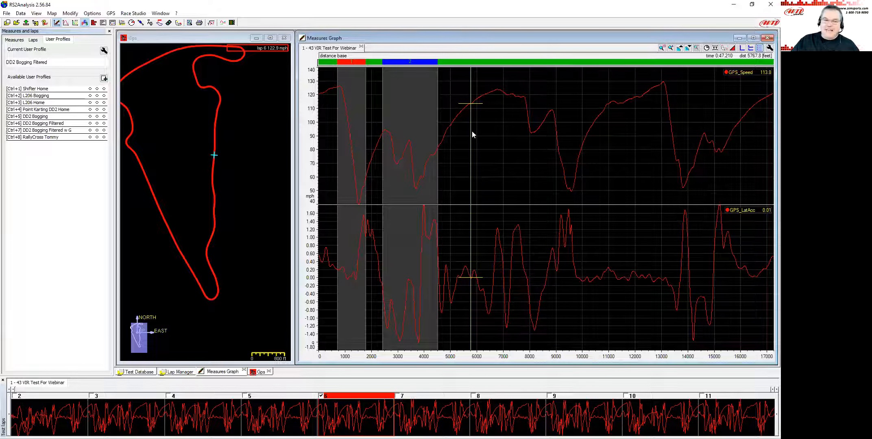
{"action": "left_click", "coordinate": [585, 152]}
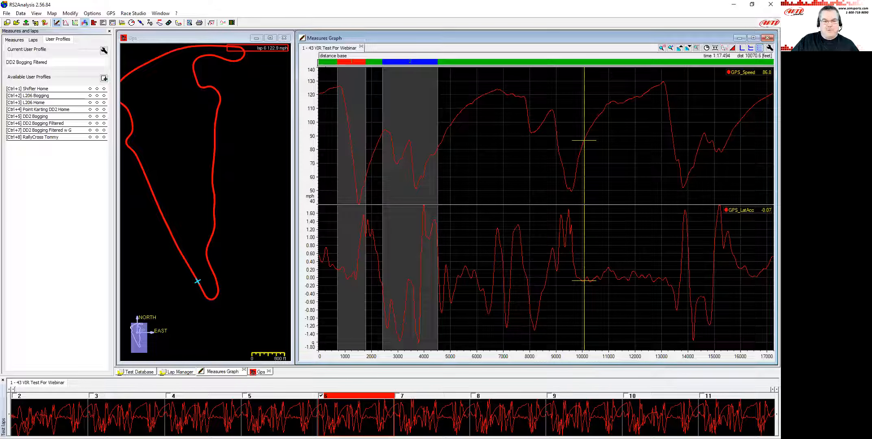
Close the VIR test and open the 43 AndrewTest5 test from the test database.
{"action": "left_click", "coordinate": [361, 48]}
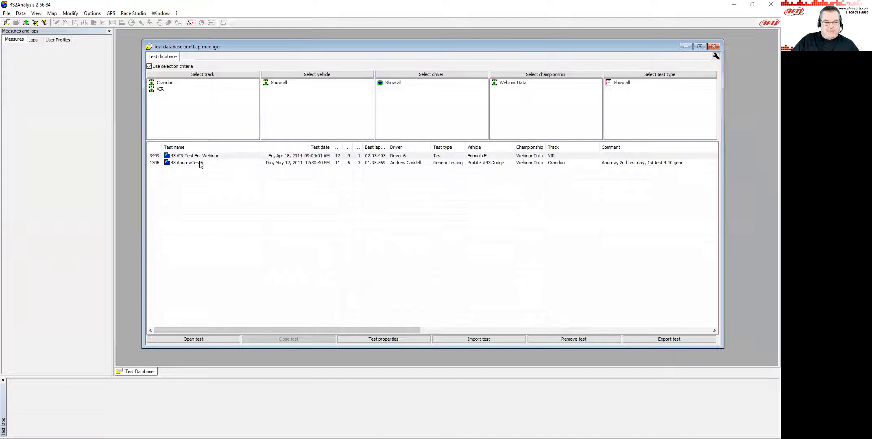
{"action": "double_click", "coordinate": [200, 164]}
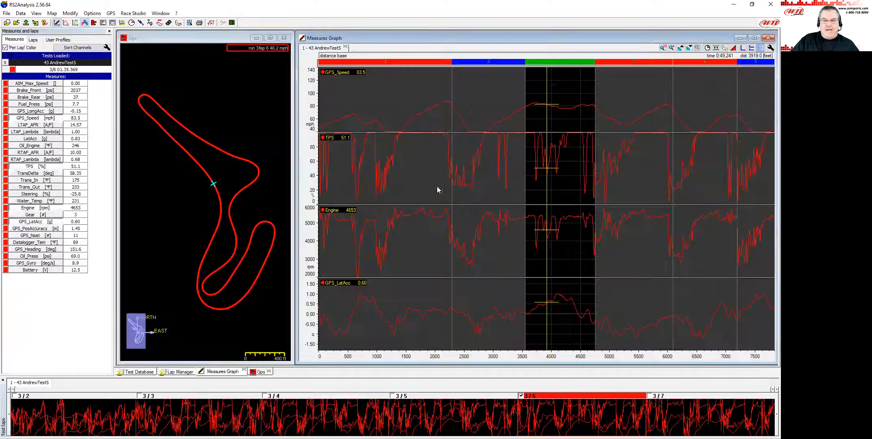
Remove the TPS, Engine and GPS_LatAcc channels from the graph and rescale the GPS_Speed axis to fit.
{"action": "left_click", "coordinate": [426, 177]}
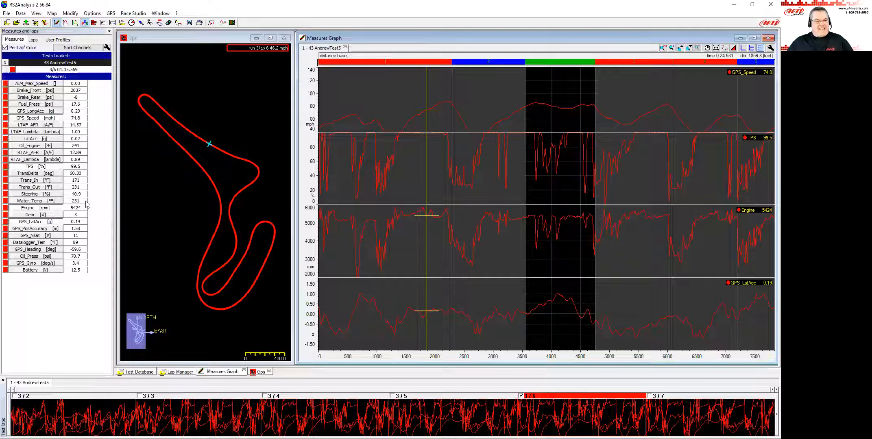
{"action": "left_click", "coordinate": [38, 167]}
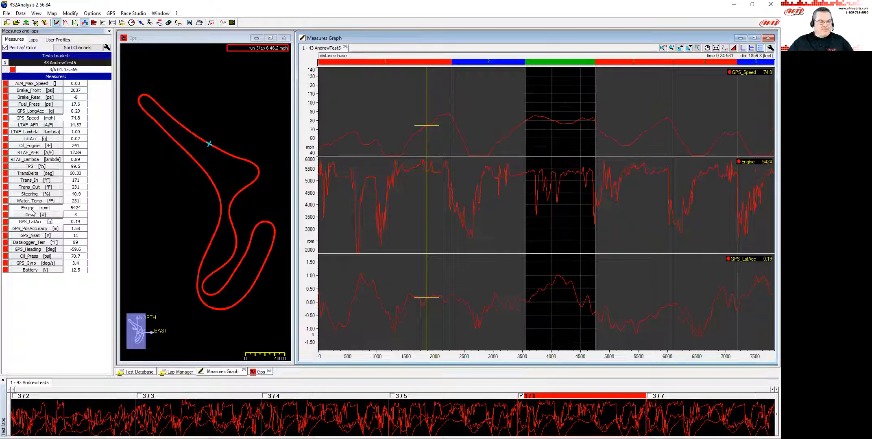
{"action": "left_click", "coordinate": [33, 208]}
{"action": "left_click", "coordinate": [34, 221]}
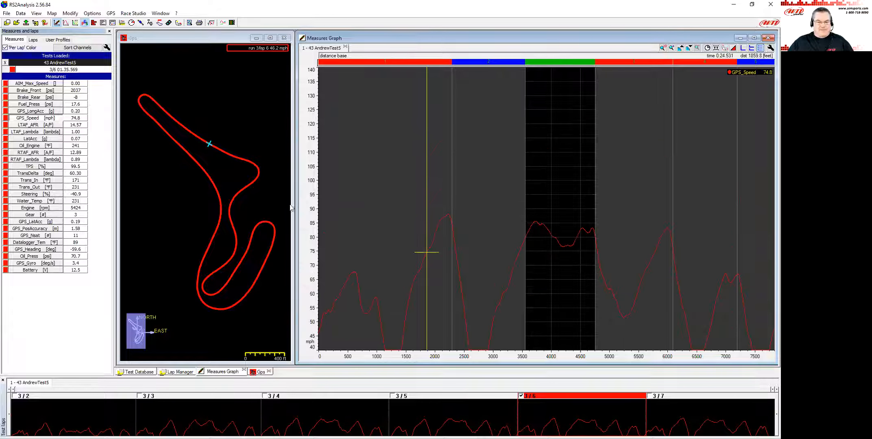
{"action": "double_click", "coordinate": [312, 209]}
{"action": "left_click", "coordinate": [511, 199]}
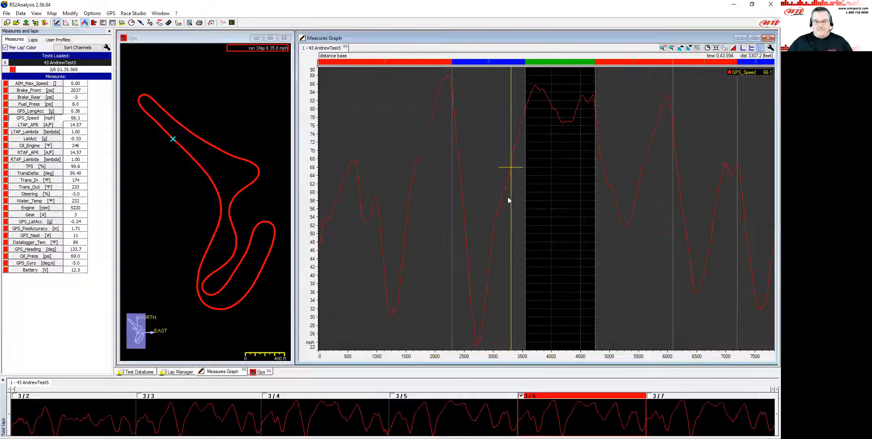
Apply the default black-based on-screen plot colours in the plot settings.
{"action": "left_click", "coordinate": [224, 24]}
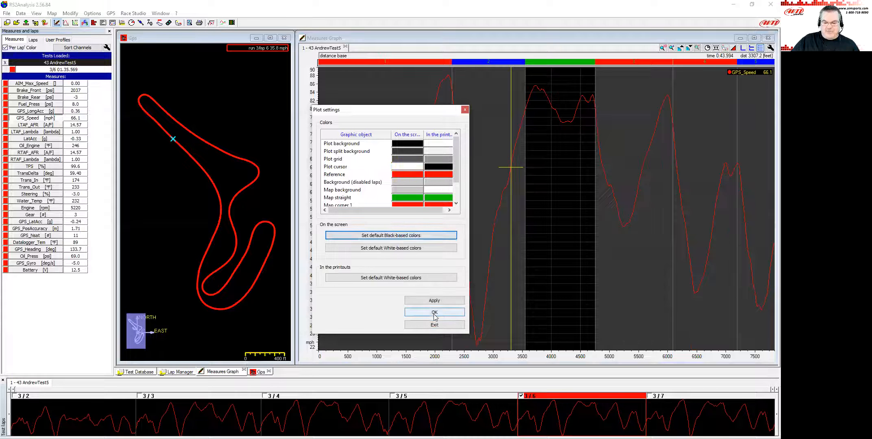
{"action": "left_click", "coordinate": [435, 313]}
{"action": "left_click", "coordinate": [545, 201]}
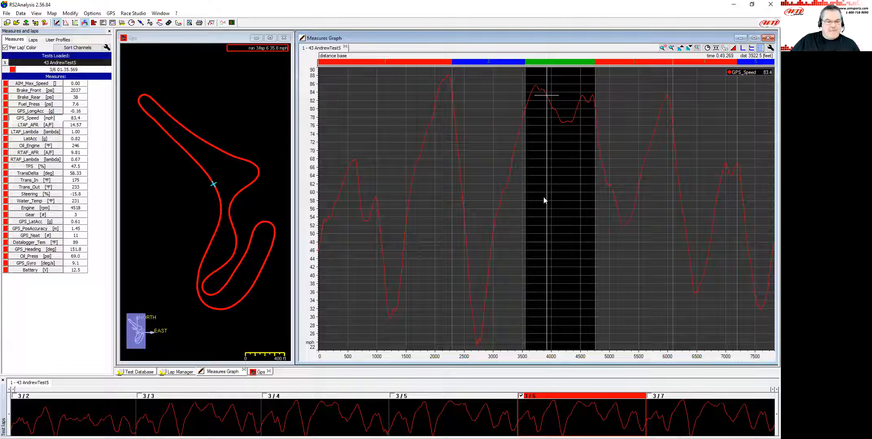
{"action": "left_click", "coordinate": [458, 188]}
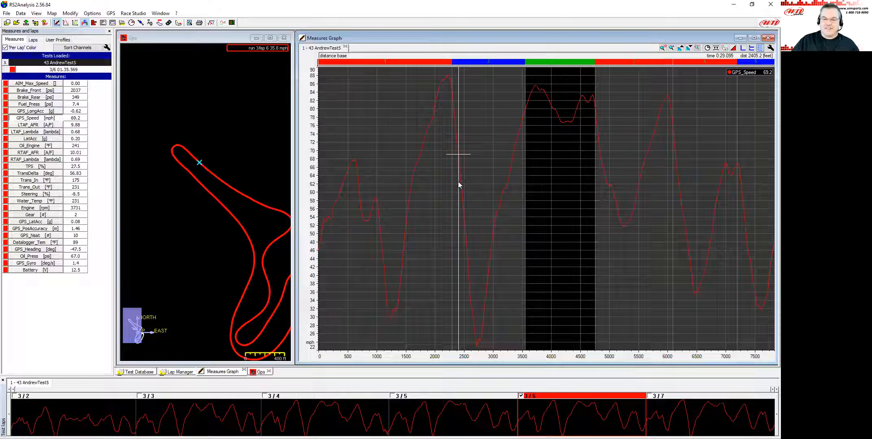
Overlay laps 3/5 and 3/4 against reference lap 3/6 and move the cursor to the lap start.
{"action": "left_click", "coordinate": [401, 397]}
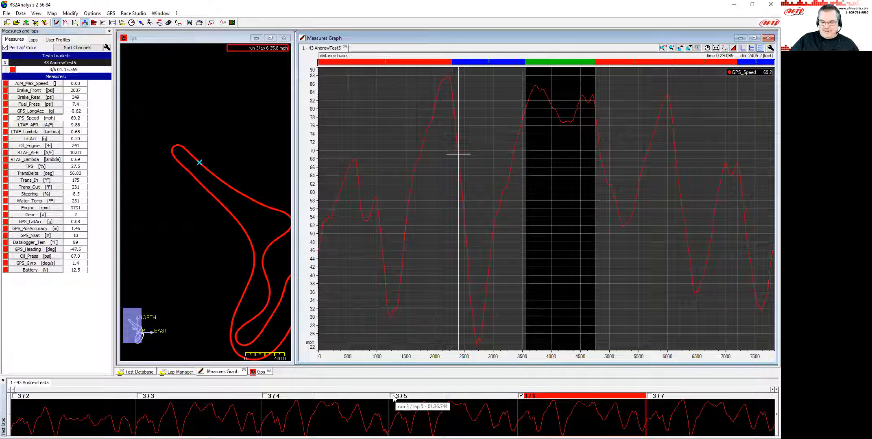
{"action": "left_click", "coordinate": [265, 396]}
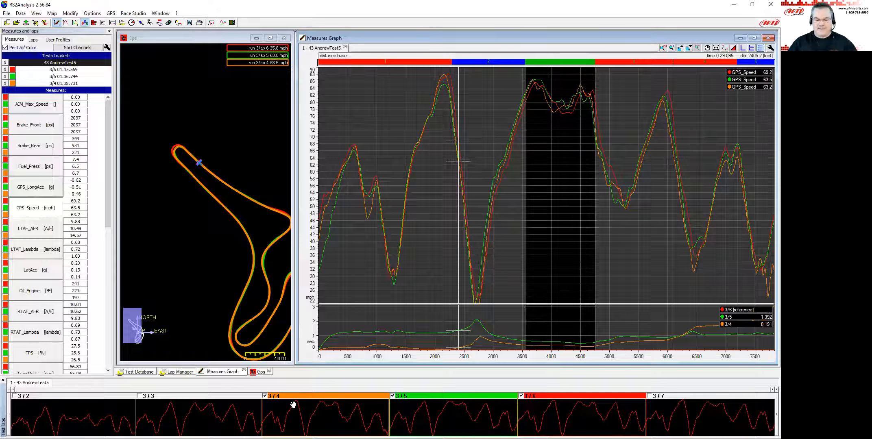
{"action": "left_click_drag", "start_coordinate": [332, 257], "coordinate": [339, 262]}
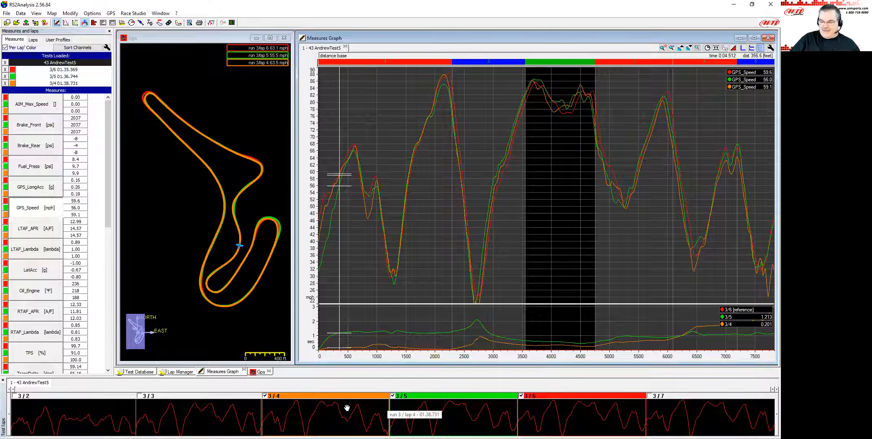
{"action": "left_click_drag", "start_coordinate": [338, 250], "coordinate": [322, 256]}
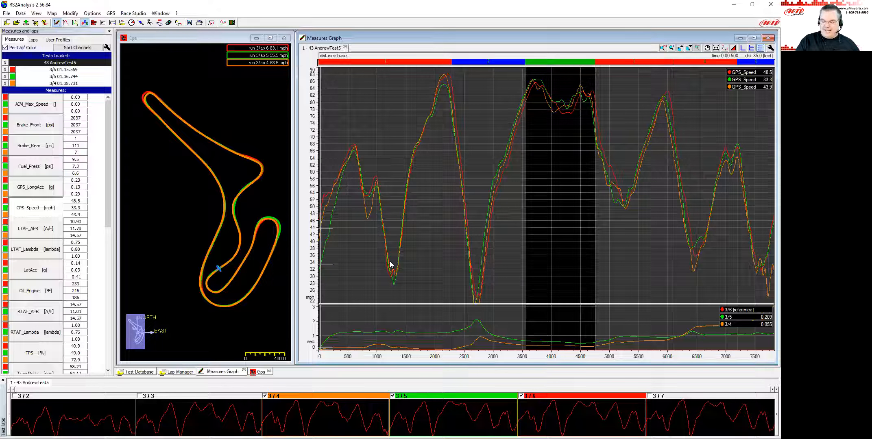
{"action": "key", "text": "Left"}
{"action": "key", "text": "Left"}
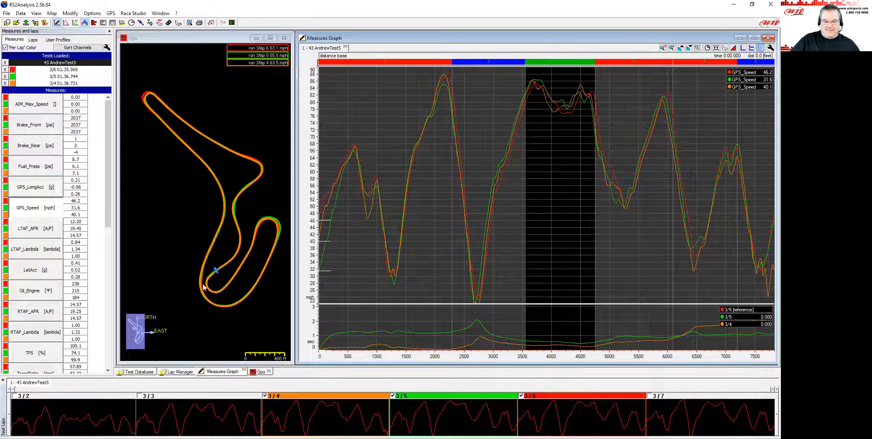
Zoom the track map into the start line and add lap 3/3 to the comparison.
{"action": "scroll", "coordinate": [213, 275], "scroll_direction": "up", "scroll_amount": 2}
{"action": "scroll", "coordinate": [214, 277], "scroll_direction": "up", "scroll_amount": 3}
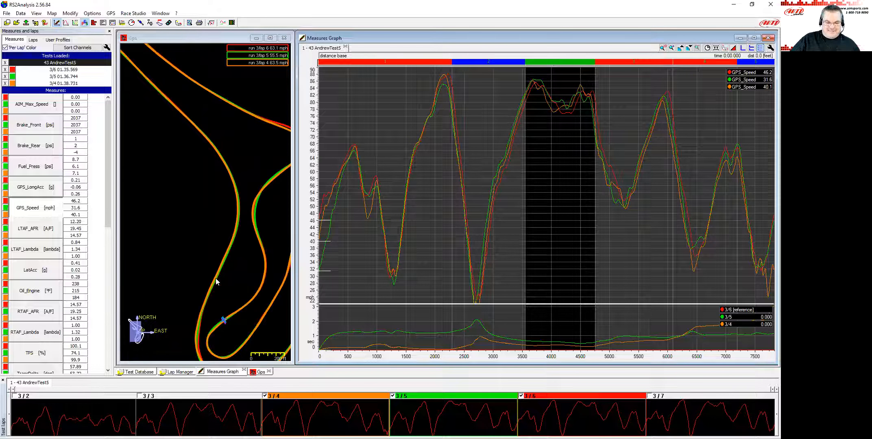
{"action": "left_click_drag", "start_coordinate": [230, 350], "coordinate": [213, 216]}
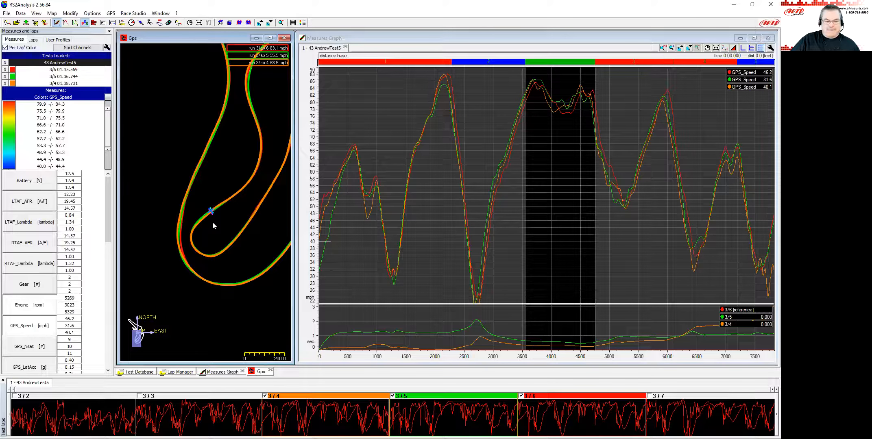
{"action": "scroll", "coordinate": [213, 223], "scroll_direction": "up", "scroll_amount": 3}
{"action": "scroll", "coordinate": [226, 246], "scroll_direction": "up", "scroll_amount": 3}
{"action": "scroll", "coordinate": [230, 249], "scroll_direction": "up", "scroll_amount": 3}
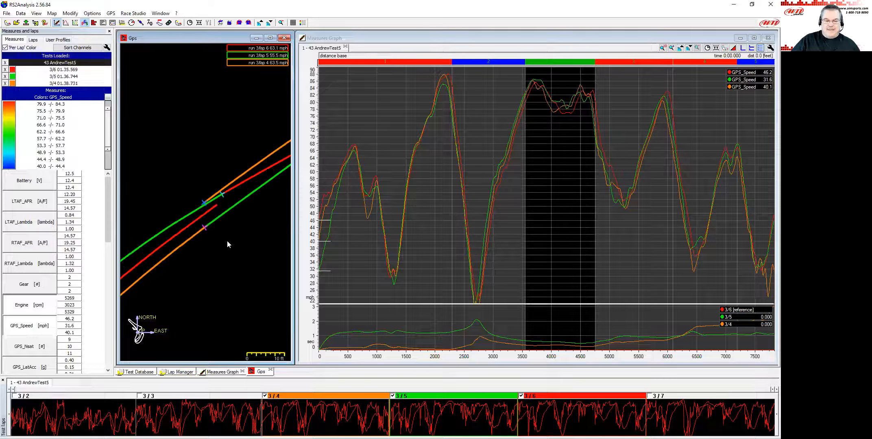
{"action": "scroll", "coordinate": [228, 240], "scroll_direction": "up", "scroll_amount": 1}
{"action": "scroll", "coordinate": [203, 202], "scroll_direction": "up", "scroll_amount": 1}
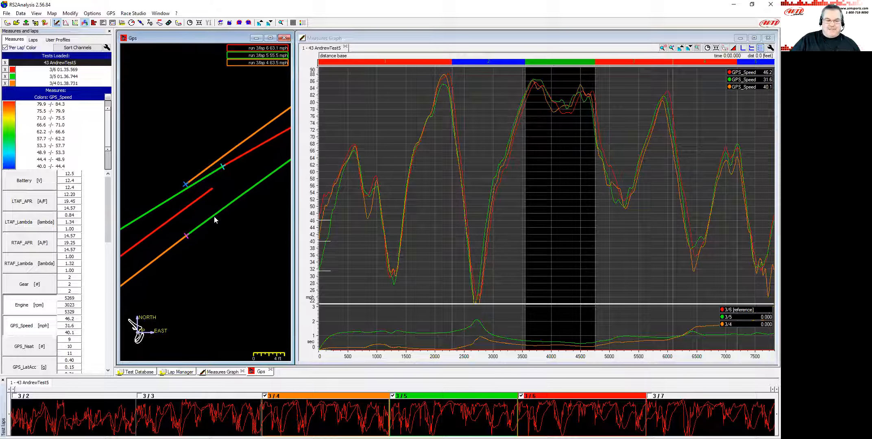
{"action": "left_click", "coordinate": [148, 397]}
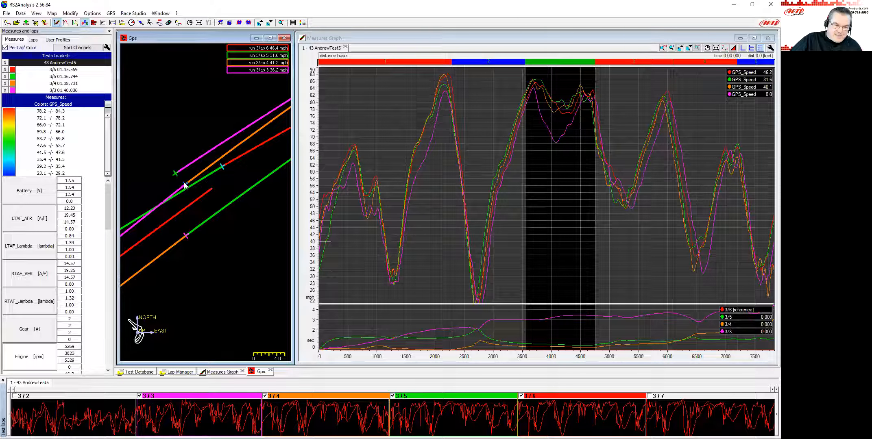
{"action": "mouse_move", "coordinate": [190, 180]}
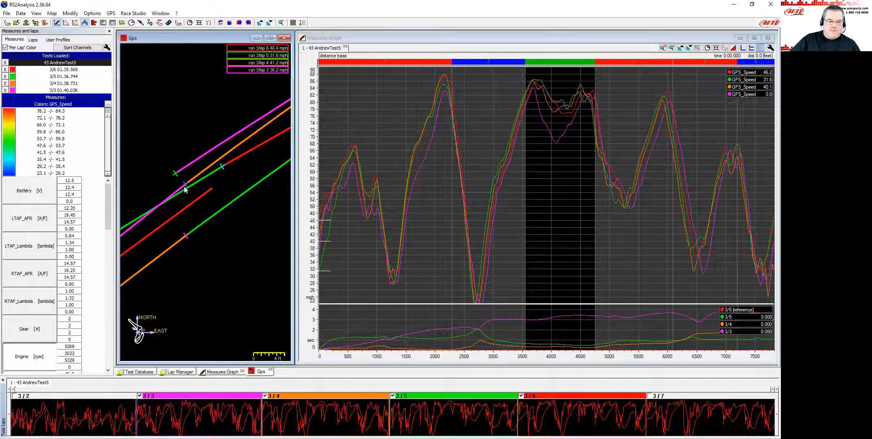
Add the GPS_PosAccuracy channel to the graph for all compared laps.
{"action": "scroll", "coordinate": [63, 228], "scroll_direction": "down", "scroll_amount": 3}
{"action": "scroll", "coordinate": [63, 229], "scroll_direction": "down", "scroll_amount": 2}
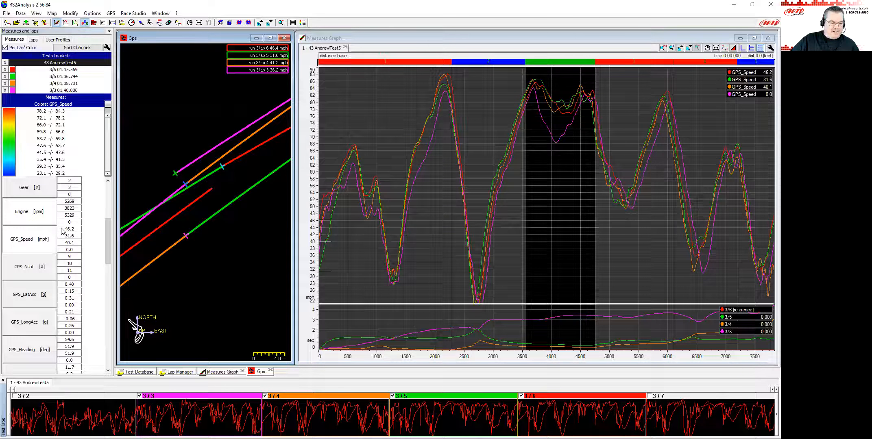
{"action": "scroll", "coordinate": [48, 302], "scroll_direction": "down", "scroll_amount": 3}
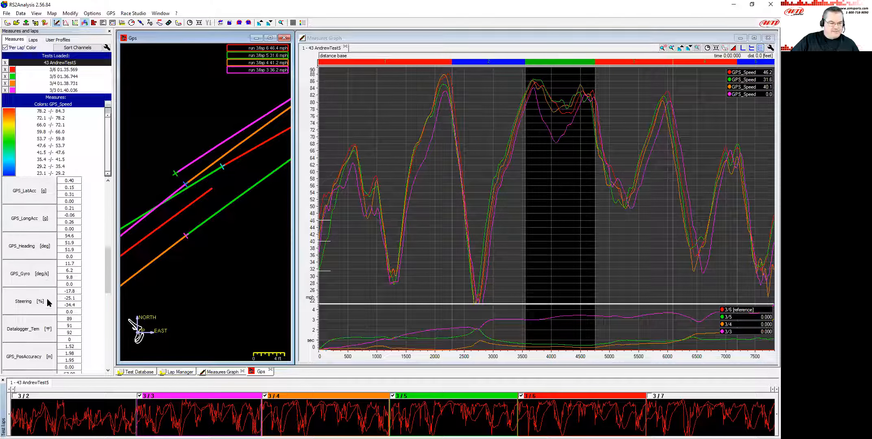
{"action": "scroll", "coordinate": [48, 302], "scroll_direction": "down", "scroll_amount": 3}
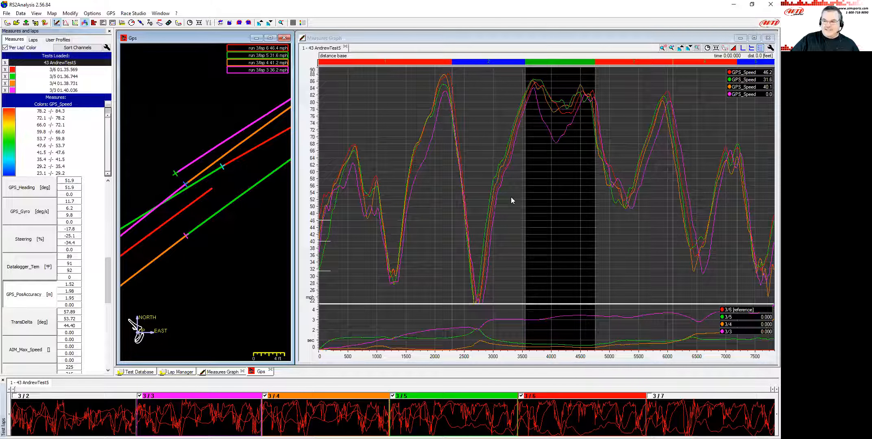
{"action": "left_click_drag", "start_coordinate": [513, 197], "coordinate": [530, 199]}
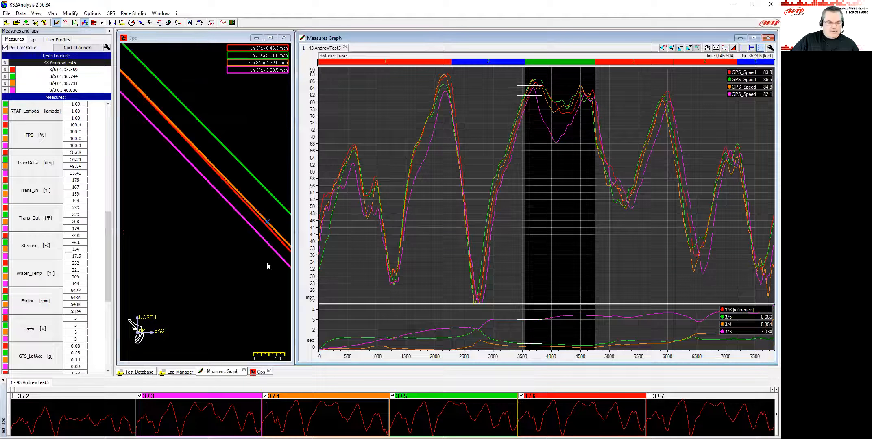
{"action": "scroll", "coordinate": [48, 309], "scroll_direction": "down", "scroll_amount": 4}
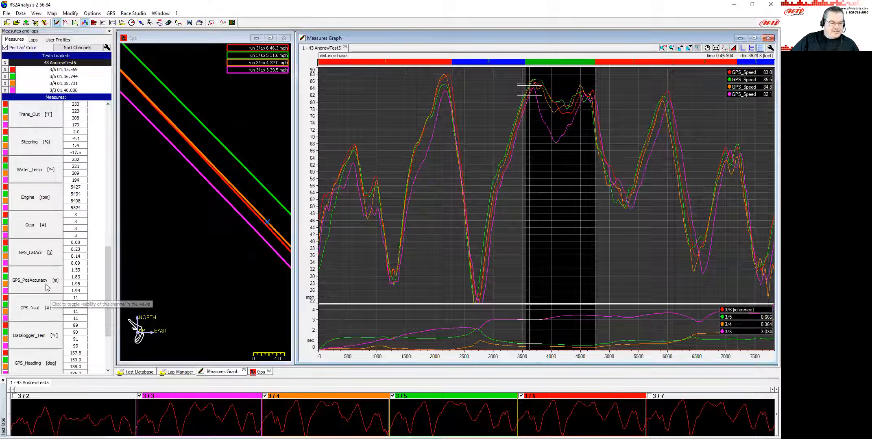
{"action": "left_click", "coordinate": [47, 287]}
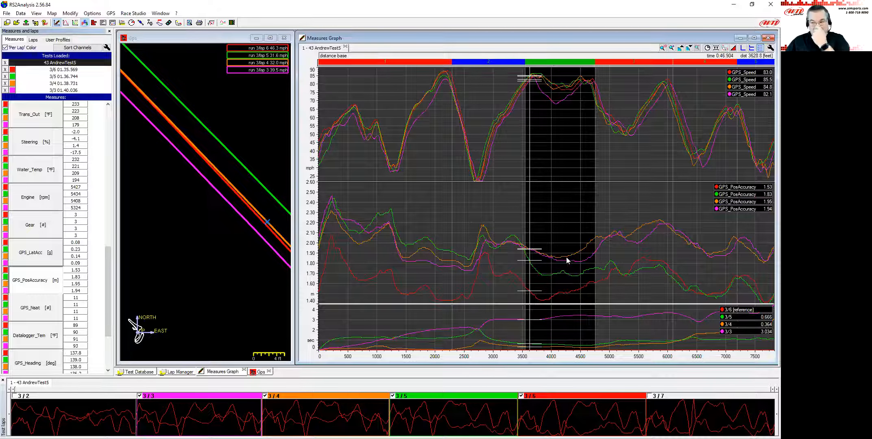
Move the cursor to the lap start to compare GPS accuracy and map positions of the laps.
{"action": "left_click", "coordinate": [333, 215]}
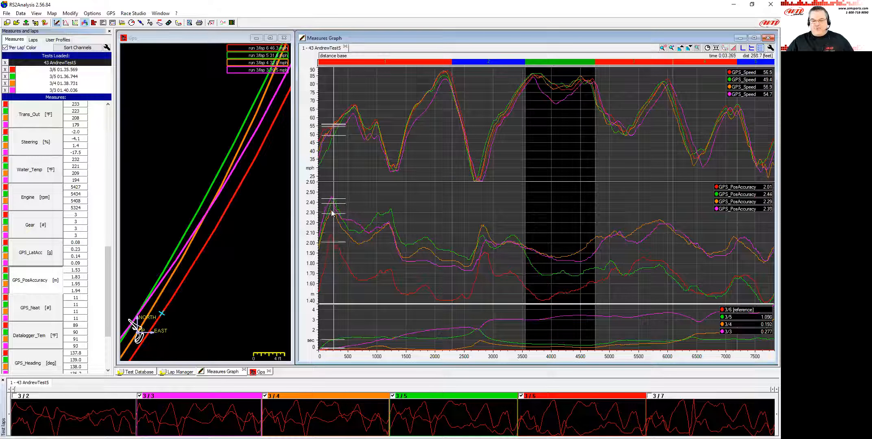
{"action": "left_click", "coordinate": [332, 212]}
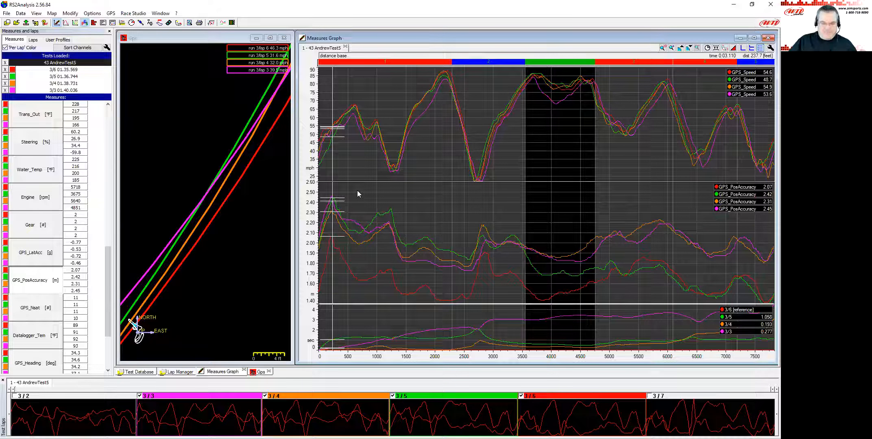
{"action": "left_click_drag", "start_coordinate": [331, 238], "coordinate": [298, 244]}
{"action": "left_click", "coordinate": [155, 263]}
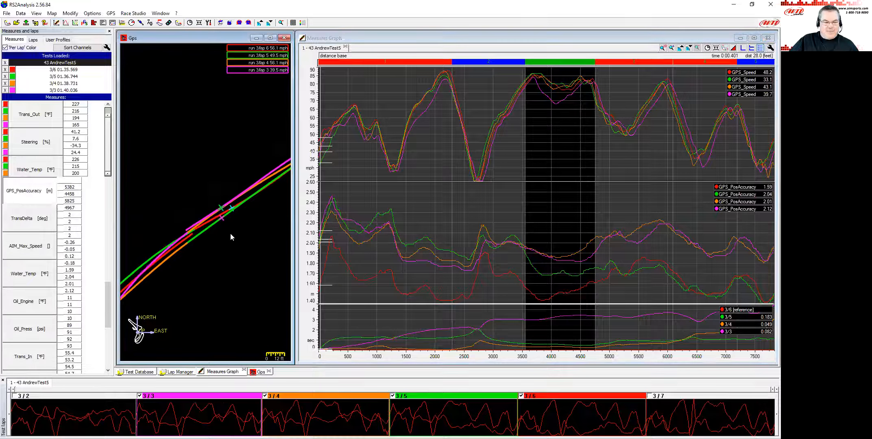
Open GPS Lap Insert and set the lap start/finish from the GPS track database, selecting TORC Crandon.
{"action": "left_click_drag", "start_coordinate": [204, 250], "coordinate": [229, 196]}
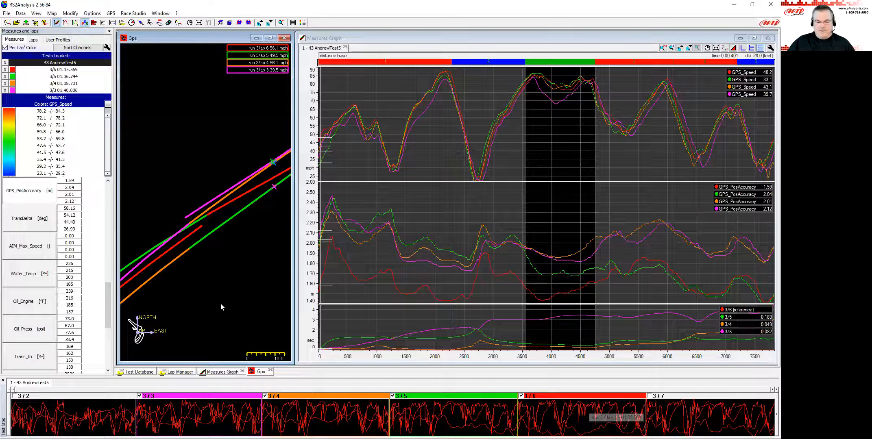
{"action": "left_click", "coordinate": [181, 373]}
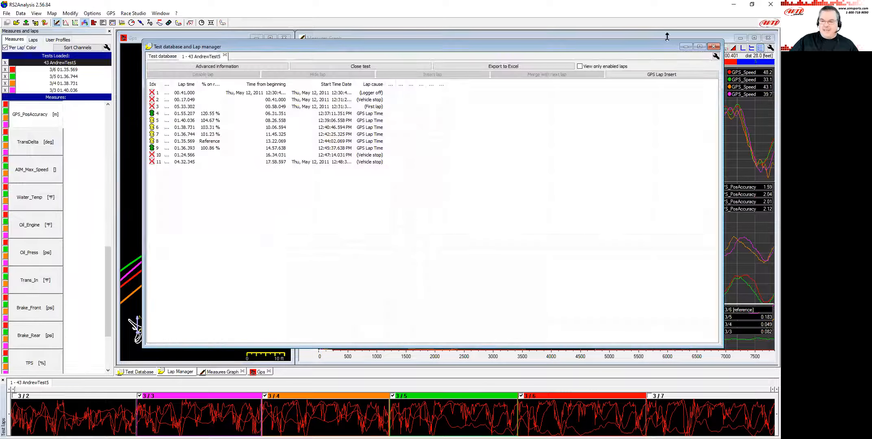
{"action": "left_click", "coordinate": [646, 77]}
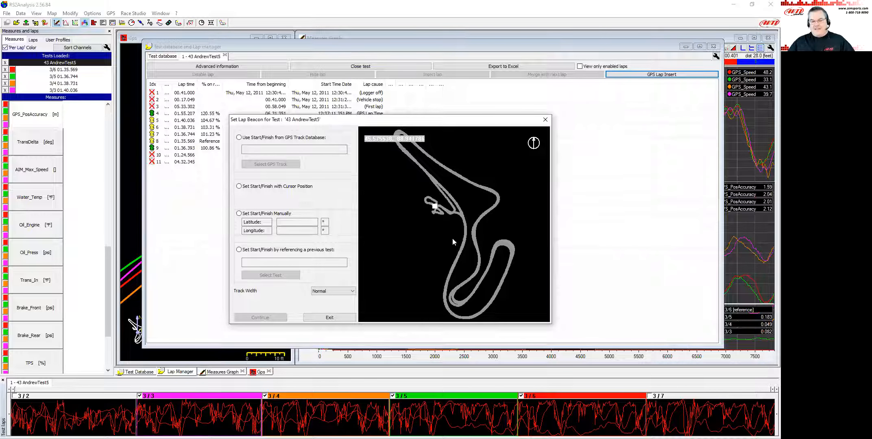
{"action": "left_click", "coordinate": [239, 138]}
{"action": "left_click", "coordinate": [271, 164]}
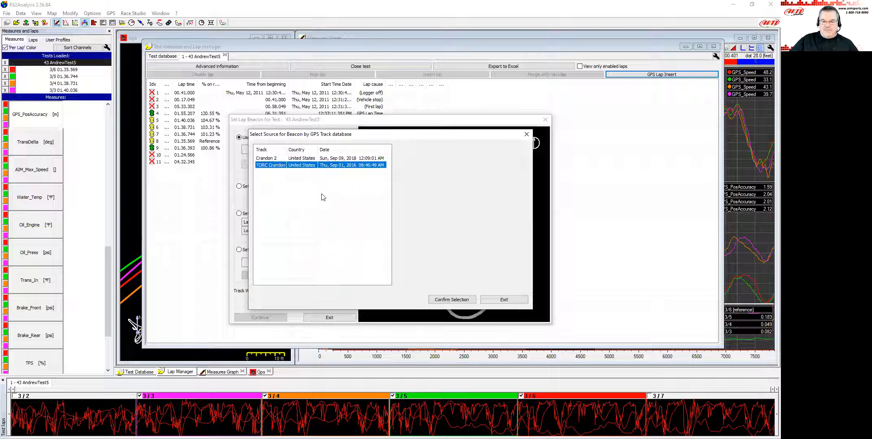
{"action": "left_click", "coordinate": [445, 300]}
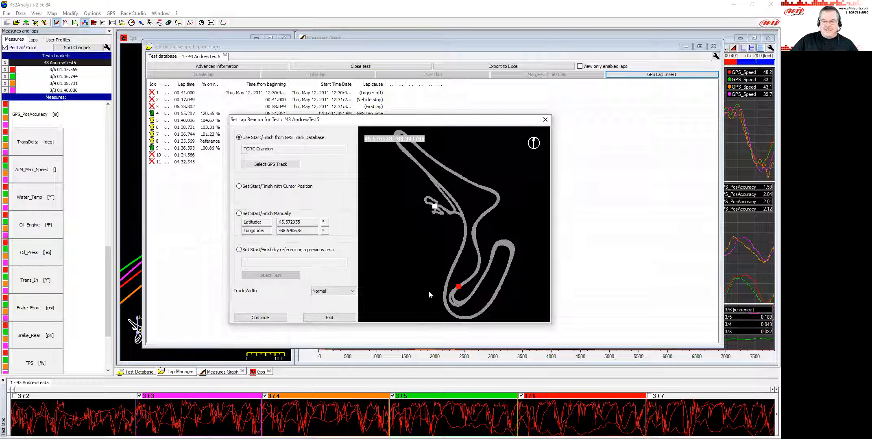
Continue and confirm the recalculated lap times.
{"action": "left_click", "coordinate": [266, 319]}
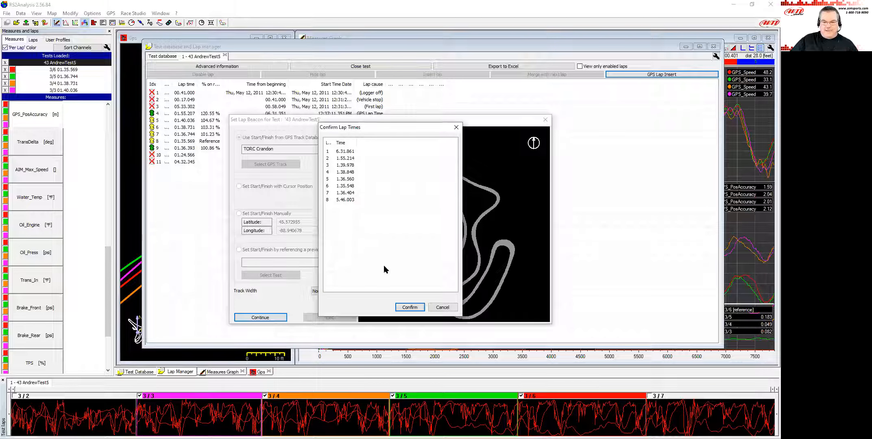
{"action": "left_click", "coordinate": [410, 308]}
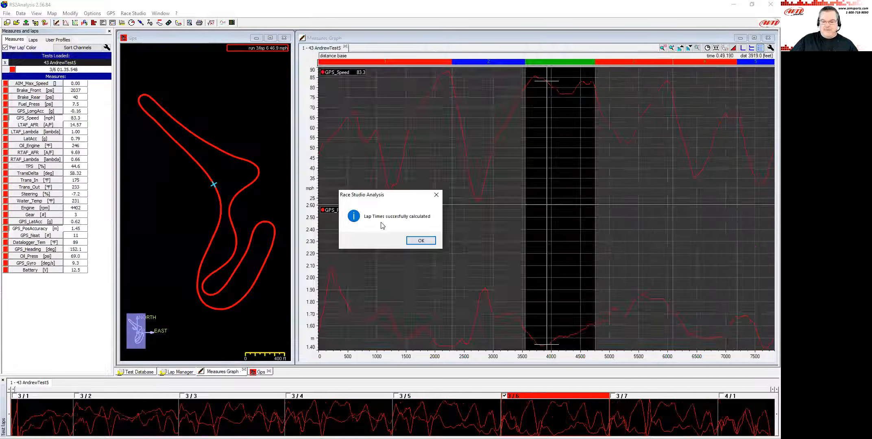
{"action": "left_click", "coordinate": [421, 241]}
Overlay laps 3/5, 3/4 and 3/3 against reference lap 3/6 in the graph.
{"action": "left_click", "coordinate": [397, 270]}
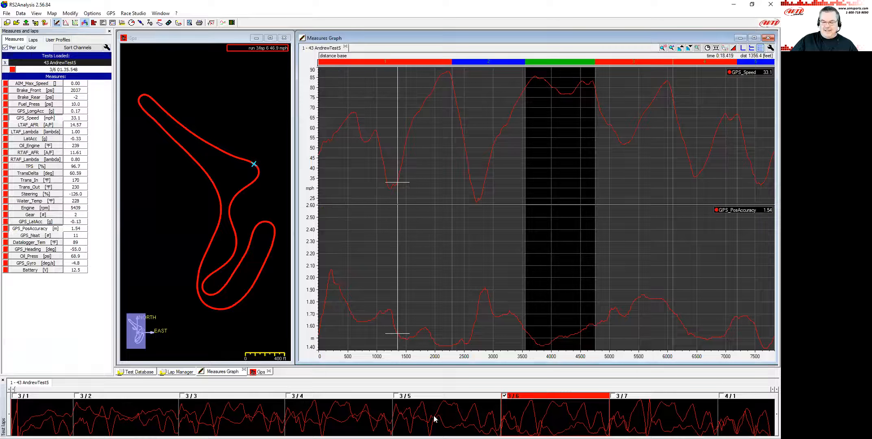
{"action": "left_click", "coordinate": [396, 396]}
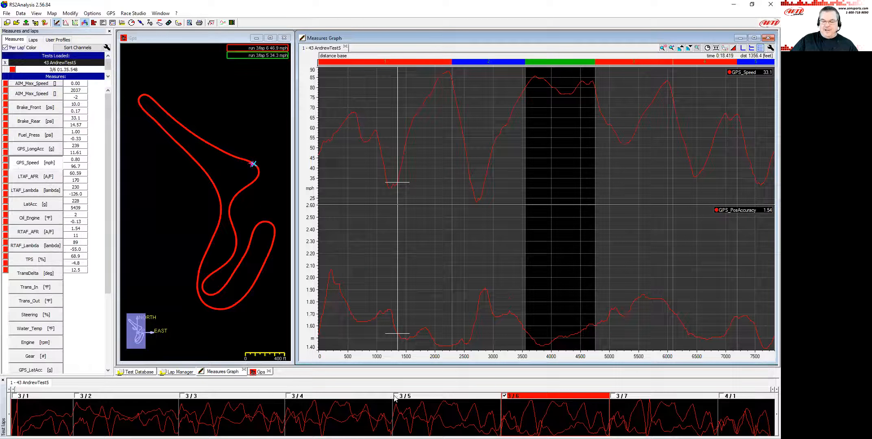
{"action": "left_click", "coordinate": [288, 396]}
{"action": "left_click", "coordinate": [181, 396]}
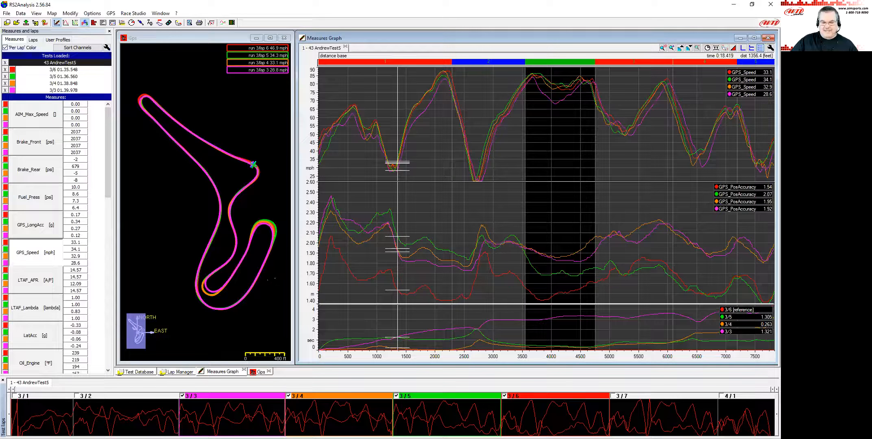
Move the cursor to the lap start and zoom the map into the start/finish line to compare lap positions.
{"action": "left_click", "coordinate": [320, 267]}
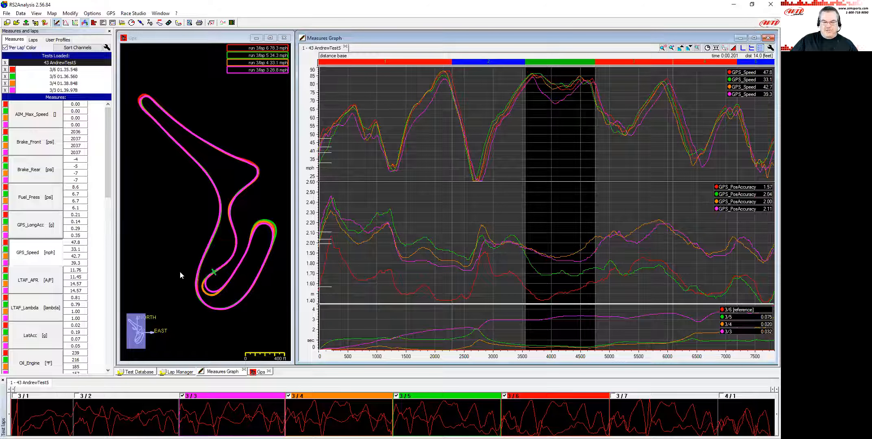
{"action": "scroll", "coordinate": [218, 277], "scroll_direction": "up", "scroll_amount": 5}
{"action": "left_click", "coordinate": [219, 294]}
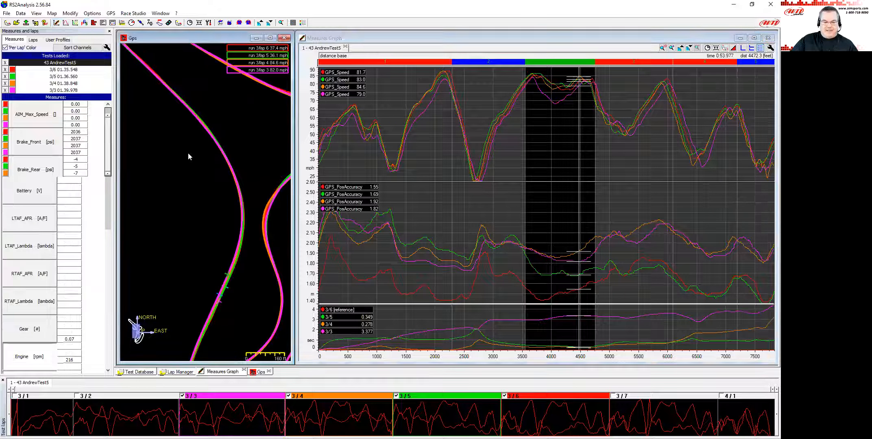
{"action": "left_click_drag", "start_coordinate": [207, 270], "coordinate": [197, 125]}
{"action": "left_click", "coordinate": [214, 232]}
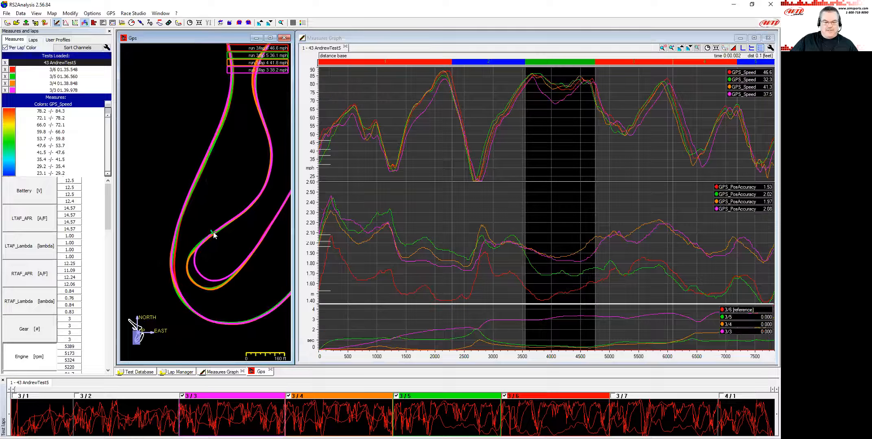
{"action": "scroll", "coordinate": [221, 236], "scroll_direction": "up", "scroll_amount": 4}
{"action": "scroll", "coordinate": [219, 258], "scroll_direction": "up", "scroll_amount": 2}
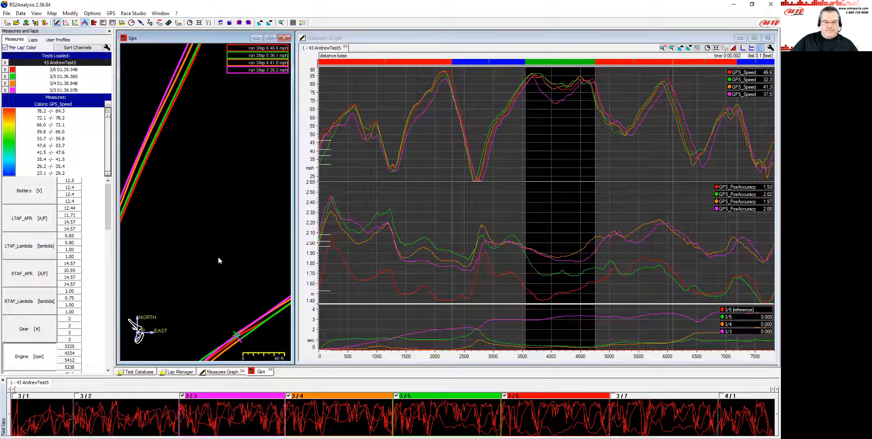
{"action": "left_click_drag", "start_coordinate": [218, 256], "coordinate": [186, 118]}
Move the cursor into the first corner and compare the laps' map positions, zooming the map back out.
{"action": "left_click", "coordinate": [323, 246]}
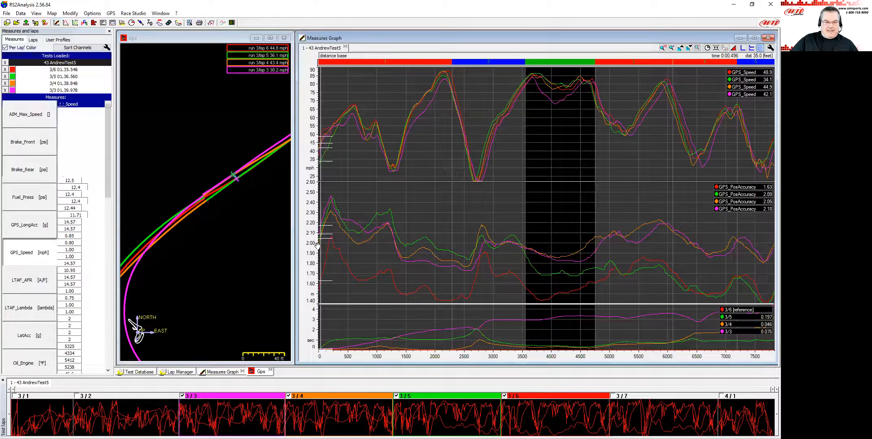
{"action": "scroll", "coordinate": [211, 215], "scroll_direction": "up", "scroll_amount": 10}
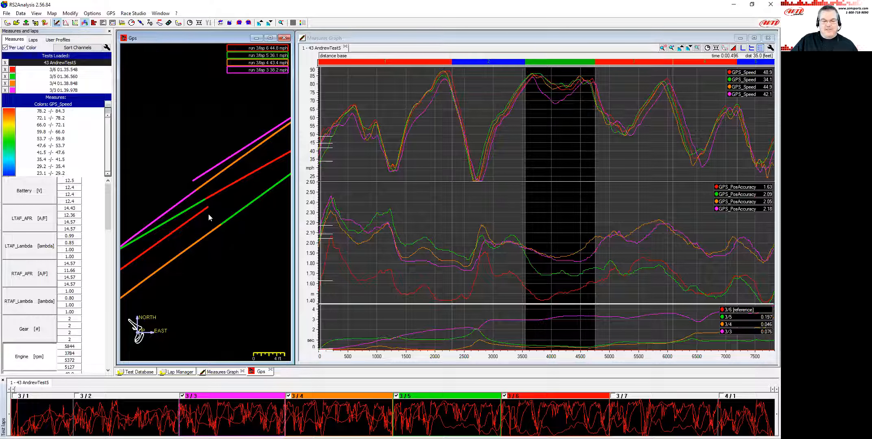
{"action": "left_click", "coordinate": [402, 254]}
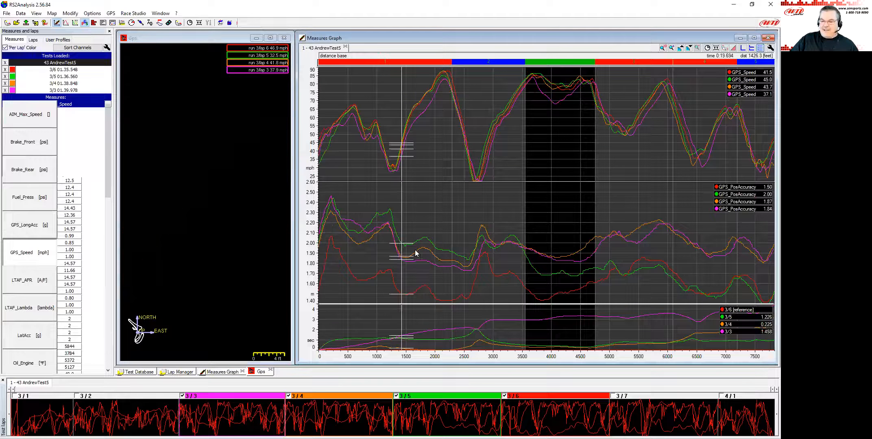
{"action": "scroll", "coordinate": [191, 234], "scroll_direction": "down", "scroll_amount": 5}
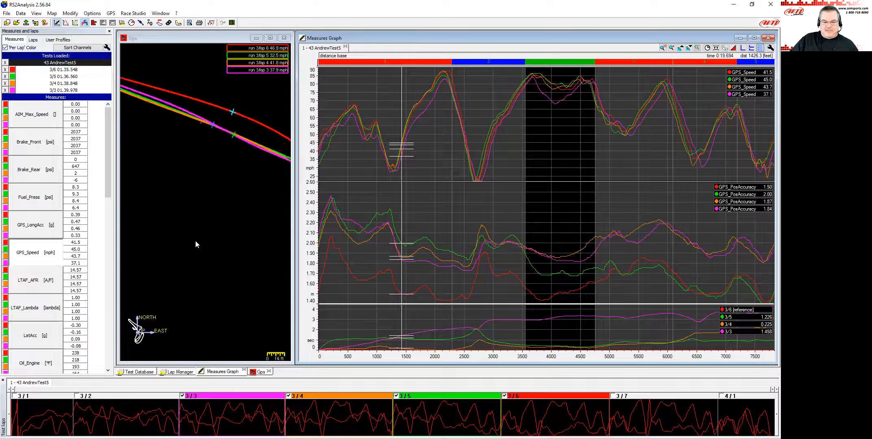
{"action": "left_click", "coordinate": [197, 239]}
{"action": "scroll", "coordinate": [196, 240], "scroll_direction": "down", "scroll_amount": 3}
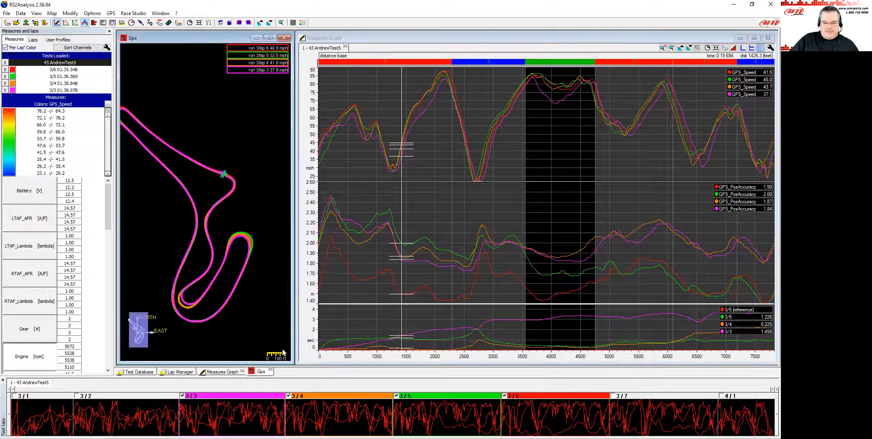
Remove laps 3/3, 3/4 and 3/6 from the comparison, leaving only lap 3/5.
{"action": "left_click", "coordinate": [184, 396]}
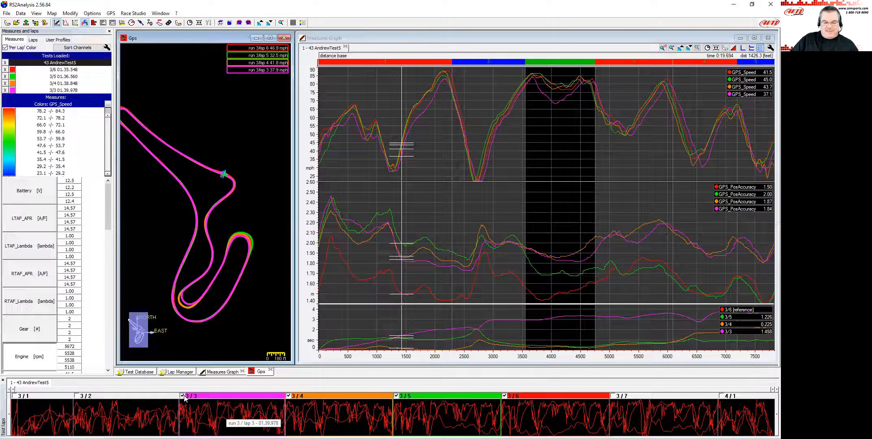
{"action": "left_click", "coordinate": [289, 396]}
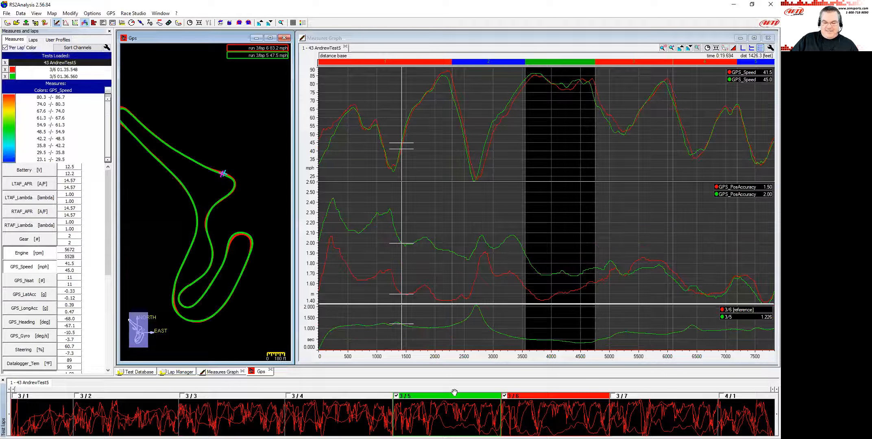
{"action": "left_click", "coordinate": [505, 396]}
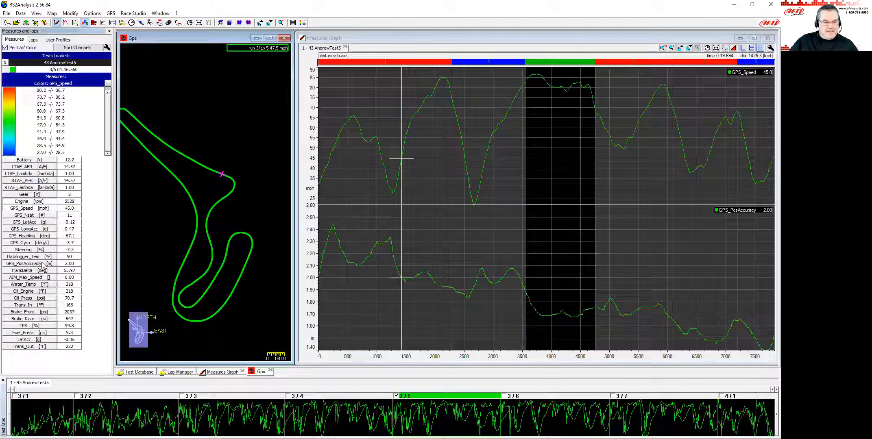
Turn off per-lap colour so the track map is coloured by GPS_Speed.
{"action": "left_click_drag", "start_coordinate": [219, 142], "coordinate": [232, 124]}
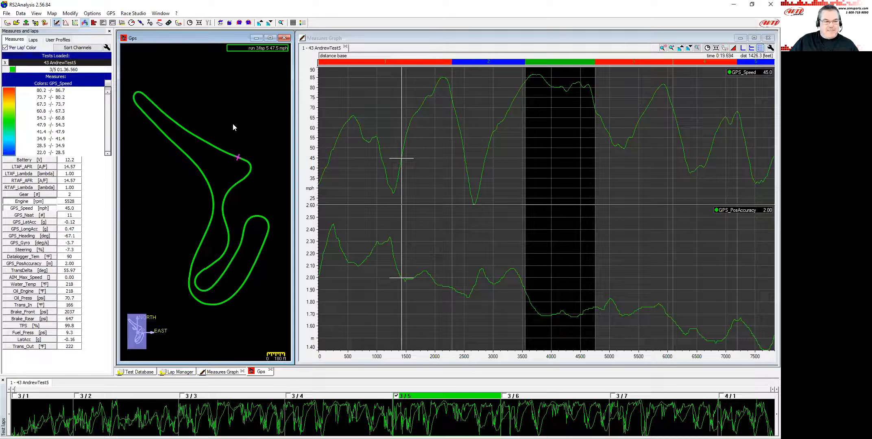
{"action": "left_click", "coordinate": [5, 47]}
{"action": "mouse_move", "coordinate": [234, 181]}
{"action": "left_mouse_down"}
{"action": "mouse_move", "coordinate": [224, 172]}
{"action": "mouse_move", "coordinate": [230, 181]}
{"action": "left_mouse_up"}
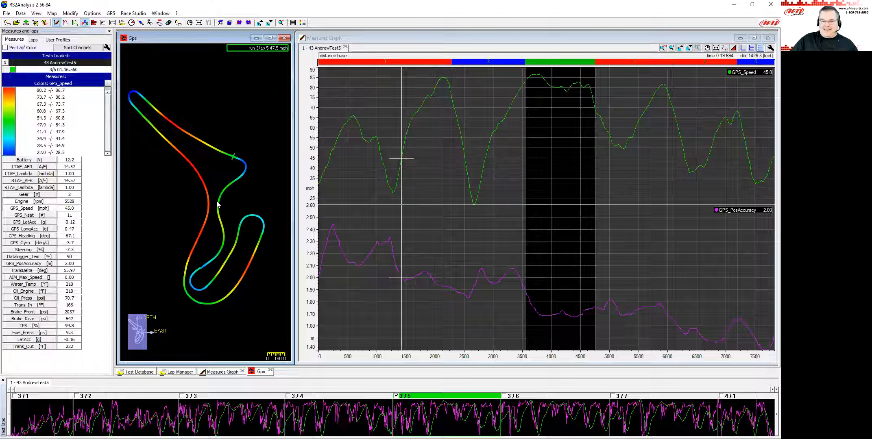
{"action": "left_click", "coordinate": [303, 24]}
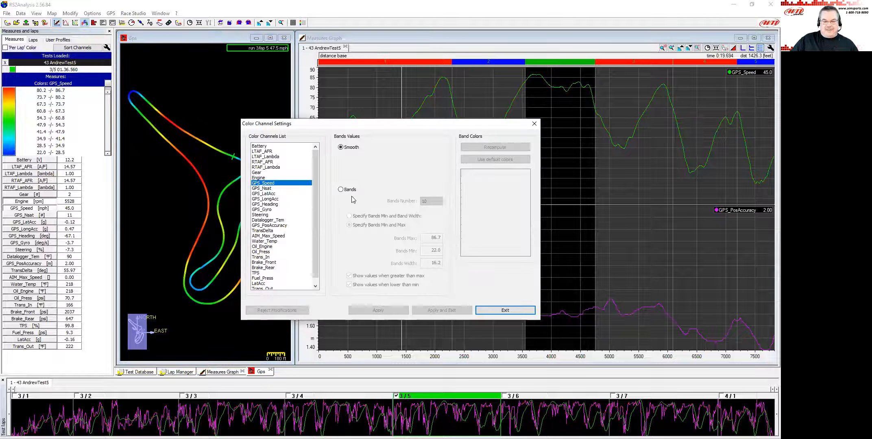
{"action": "left_click", "coordinate": [343, 190]}
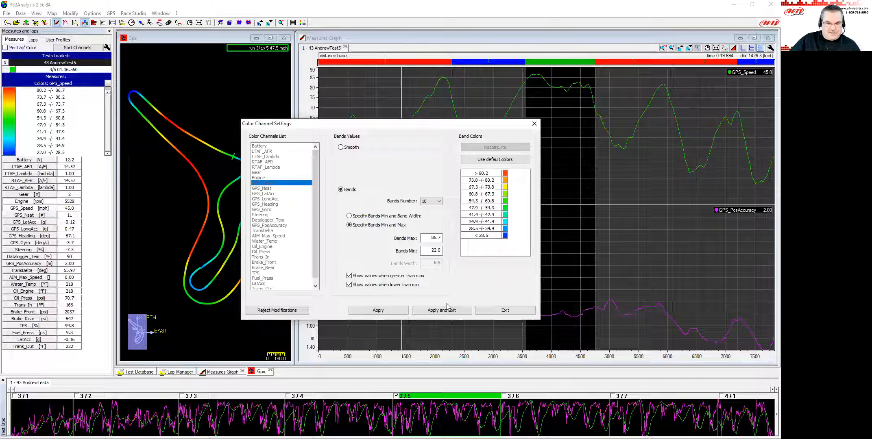
{"action": "left_click", "coordinate": [499, 311]}
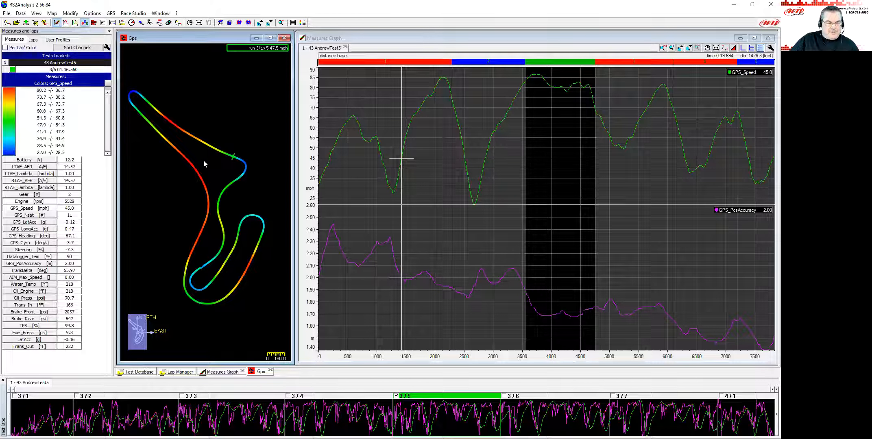
Adjust the GPS_Speed colour scale range with the legend sliders, then reset it with Autoscale.
{"action": "left_click_drag", "start_coordinate": [108, 95], "coordinate": [116, 151]}
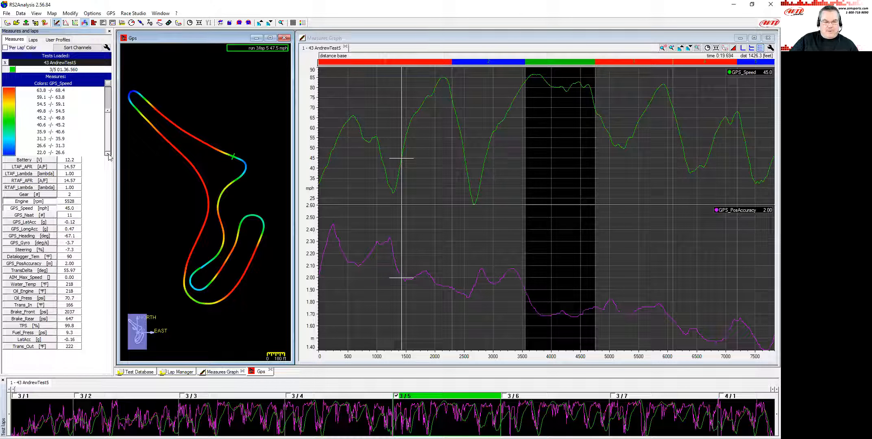
{"action": "mouse_move", "coordinate": [108, 154]}
{"action": "left_mouse_down"}
{"action": "mouse_move", "coordinate": [109, 137]}
{"action": "mouse_move", "coordinate": [113, 152]}
{"action": "left_mouse_up"}
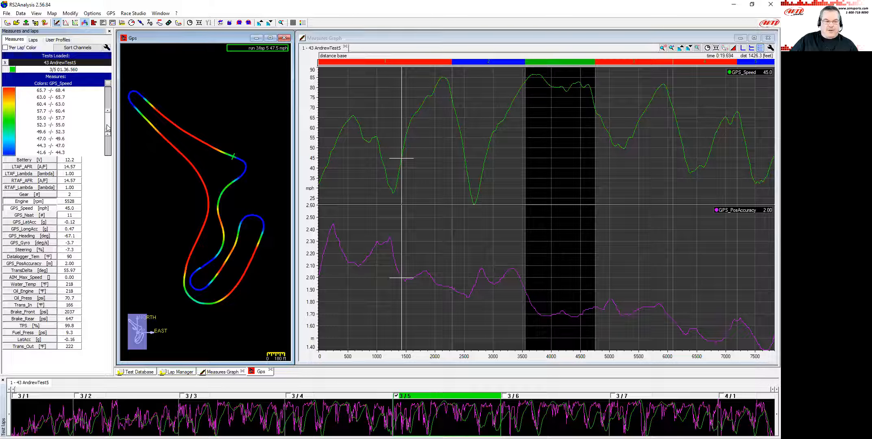
{"action": "left_click_drag", "start_coordinate": [108, 111], "coordinate": [109, 95]}
{"action": "mouse_move", "coordinate": [109, 134]}
{"action": "left_mouse_down"}
{"action": "mouse_move", "coordinate": [109, 112]}
{"action": "mouse_move", "coordinate": [109, 120]}
{"action": "left_mouse_up"}
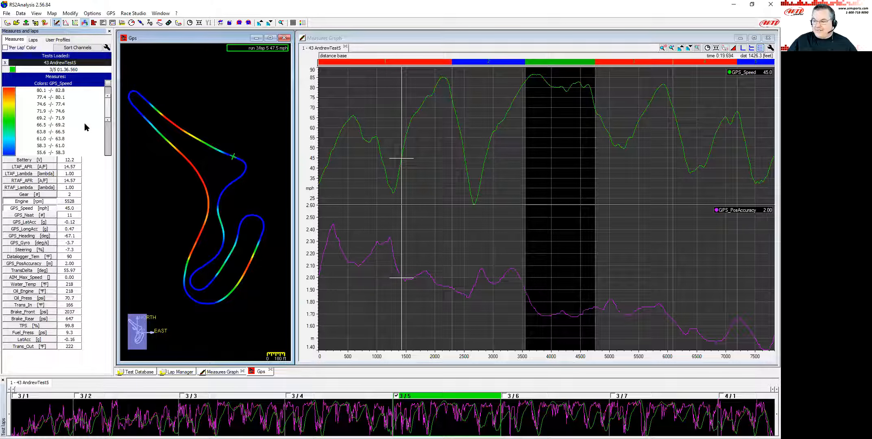
{"action": "left_click_drag", "start_coordinate": [108, 120], "coordinate": [108, 130]}
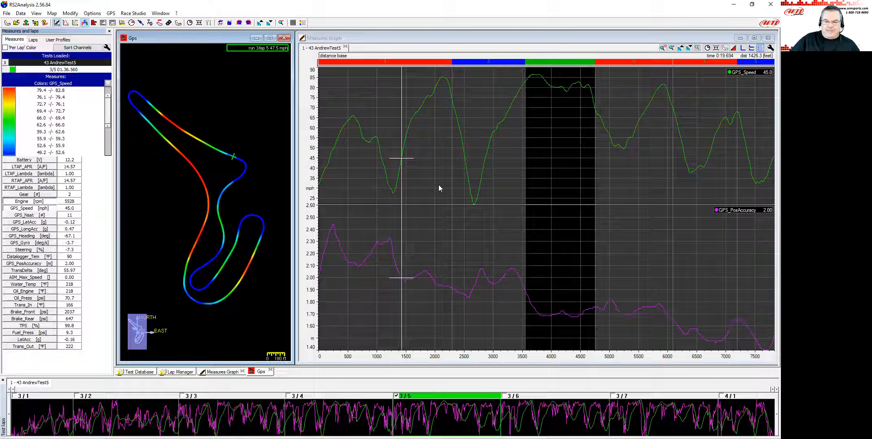
{"action": "left_click", "coordinate": [108, 84]}
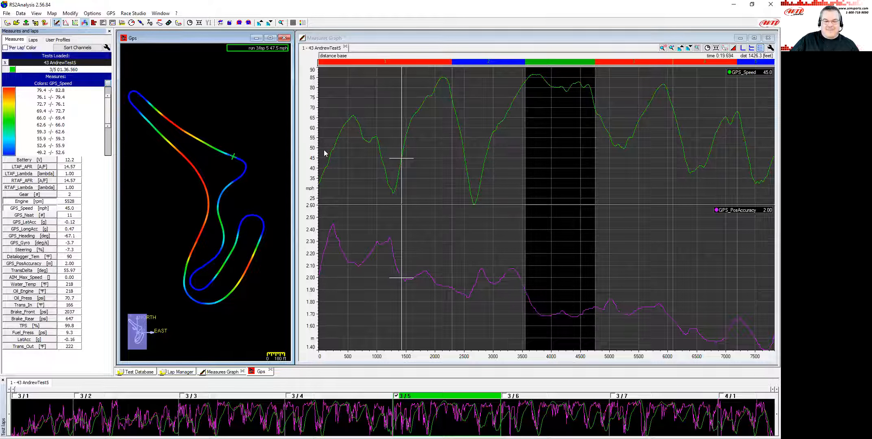
Move the cursor along the lap to inspect the speed colours on the track map.
{"action": "left_click", "coordinate": [310, 141]}
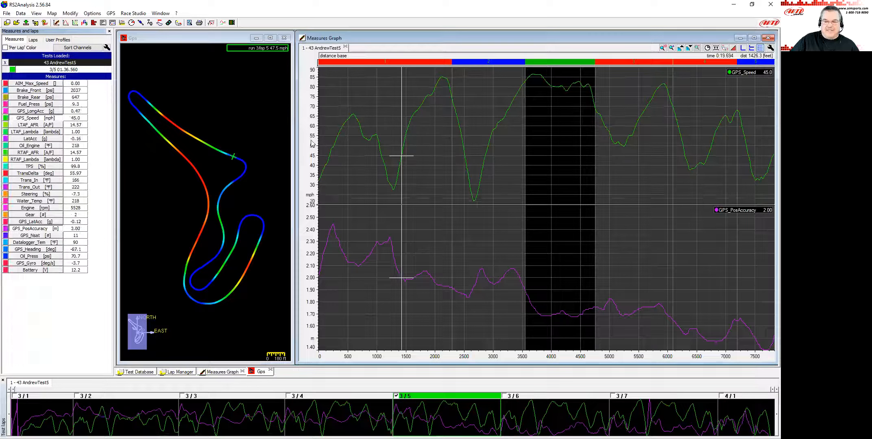
{"action": "left_click", "coordinate": [196, 117]}
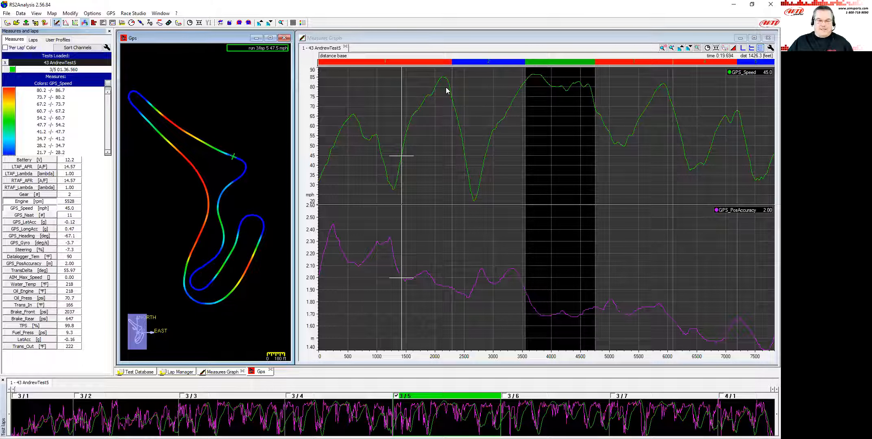
{"action": "left_click", "coordinate": [523, 126]}
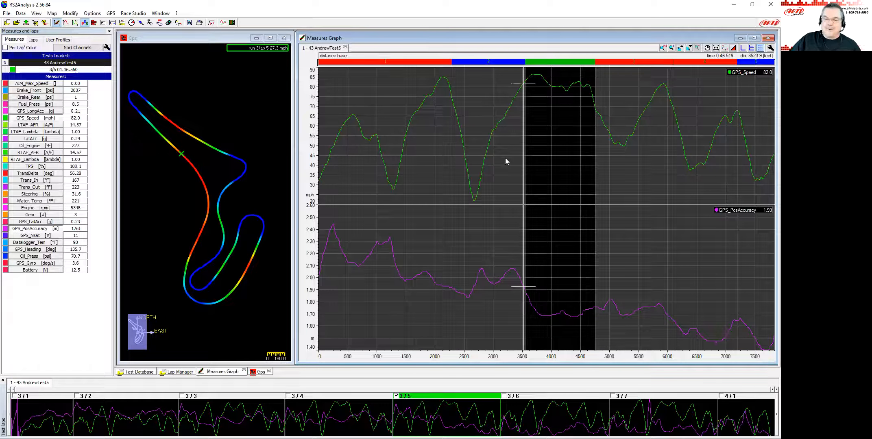
Add laps 3/4 and 3/6 to the comparison alongside lap 3/5.
{"action": "left_click", "coordinate": [436, 160]}
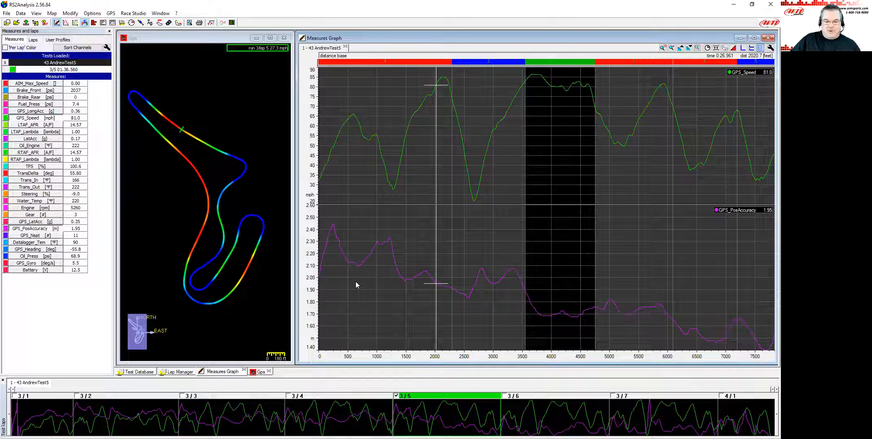
{"action": "left_click", "coordinate": [288, 396]}
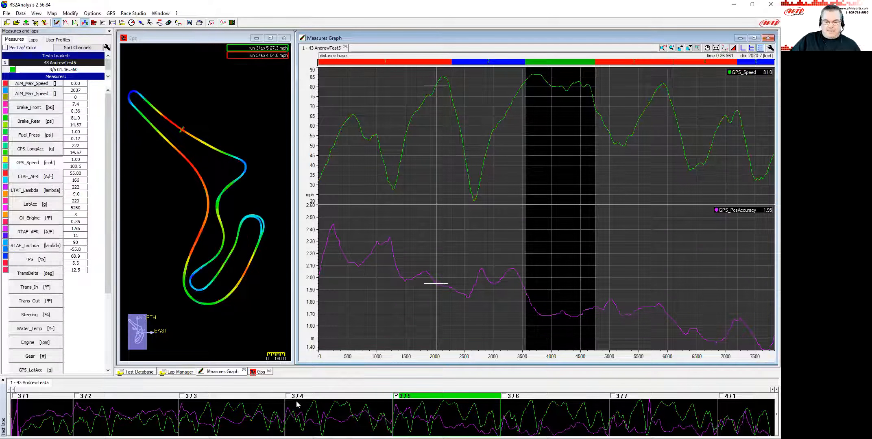
{"action": "left_click", "coordinate": [505, 396]}
{"action": "mouse_move", "coordinate": [436, 97]}
{"action": "left_mouse_down"}
{"action": "mouse_move", "coordinate": [375, 130]}
{"action": "mouse_move", "coordinate": [563, 153]}
{"action": "mouse_move", "coordinate": [722, 152]}
{"action": "mouse_move", "coordinate": [707, 156]}
{"action": "left_mouse_up"}
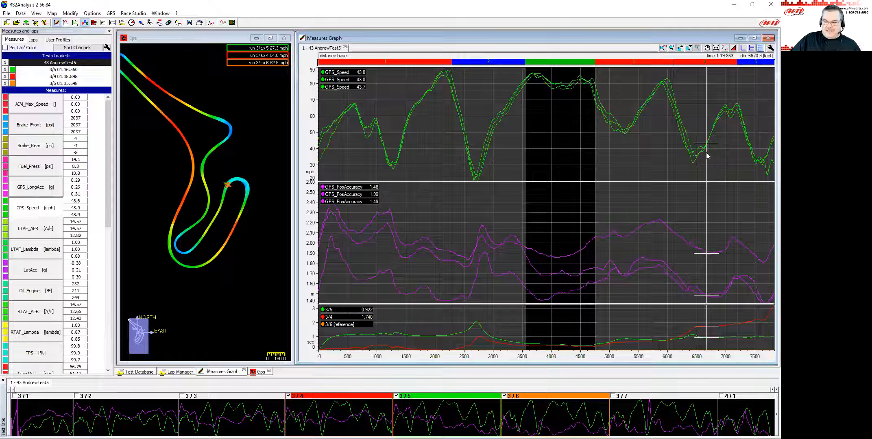
Remove the GPS_PosAccuracy channel from the measures graph.
{"action": "scroll", "coordinate": [36, 229], "scroll_direction": "down", "scroll_amount": 4}
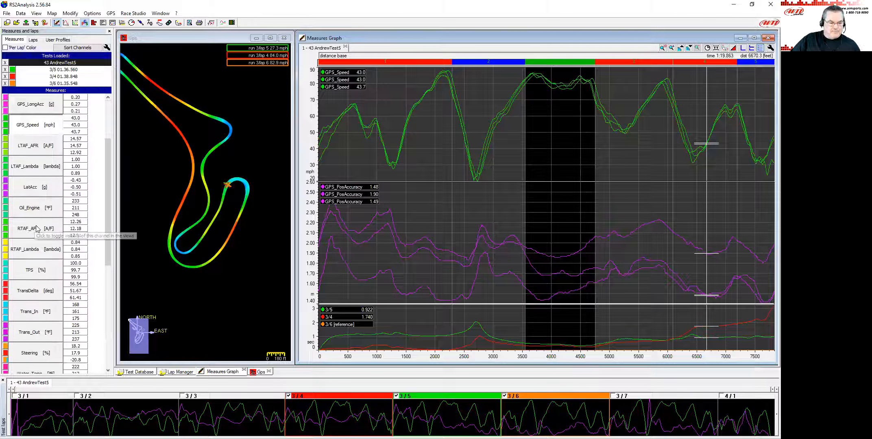
{"action": "scroll", "coordinate": [37, 229], "scroll_direction": "down", "scroll_amount": 8}
{"action": "left_click", "coordinate": [35, 289]}
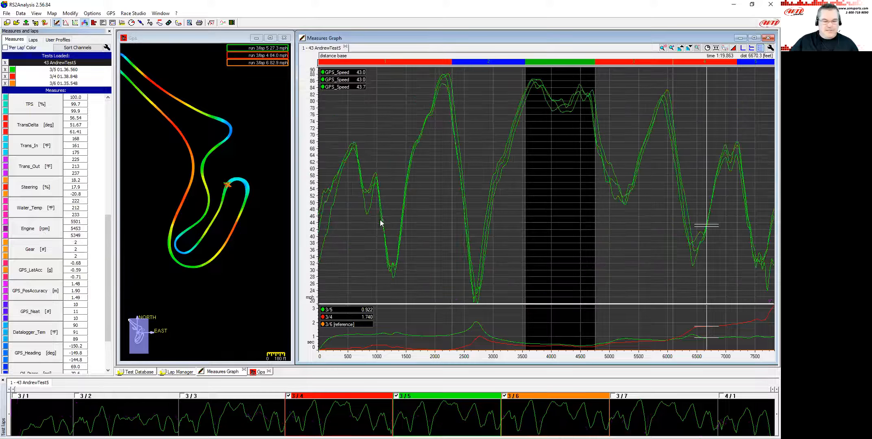
Zoom the track map in around the cursor and compare the three laps' lines in the braking zone.
{"action": "left_click", "coordinate": [509, 148]}
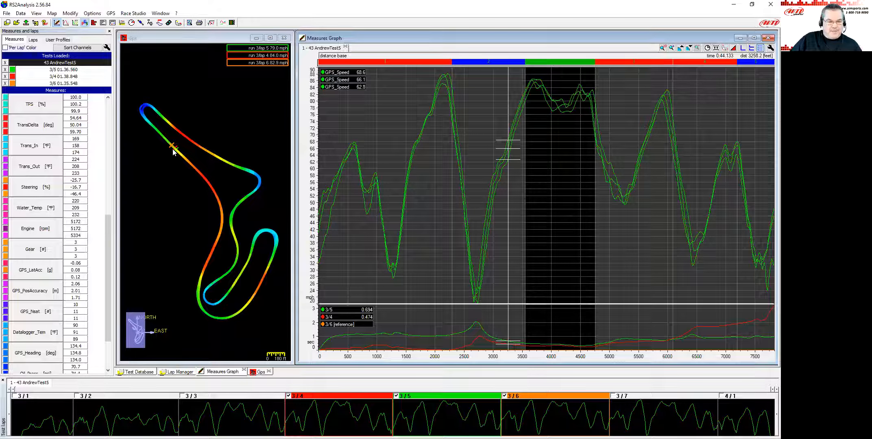
{"action": "scroll", "coordinate": [174, 149], "scroll_direction": "up", "scroll_amount": 5}
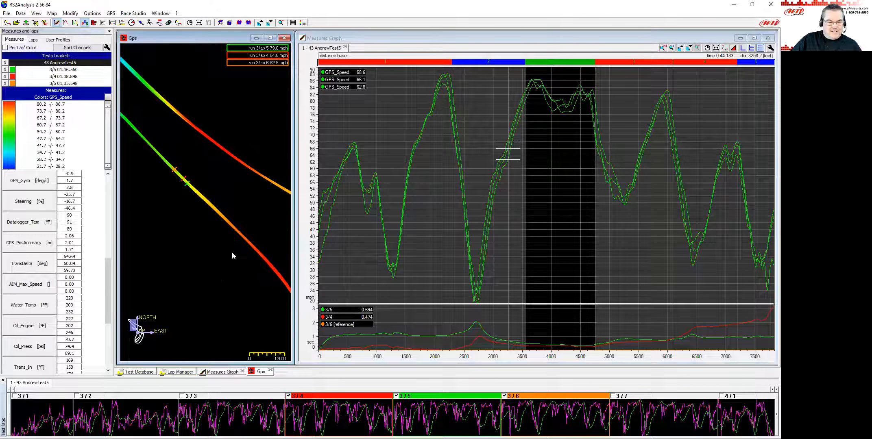
{"action": "mouse_move", "coordinate": [181, 180]}
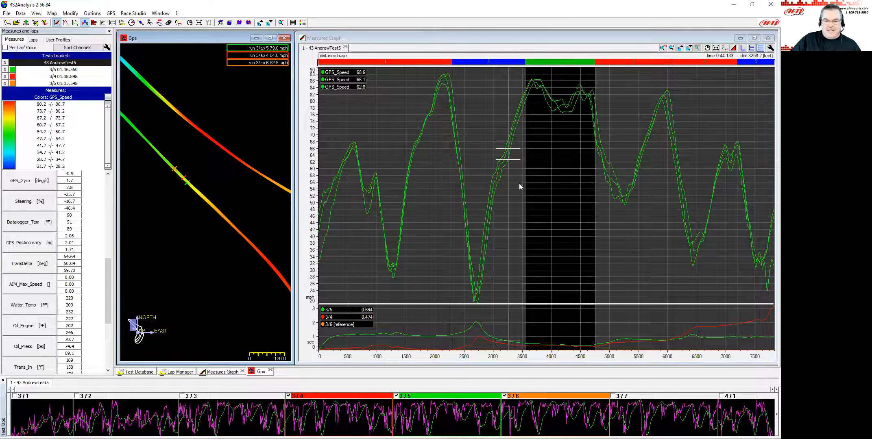
{"action": "left_click", "coordinate": [505, 164]}
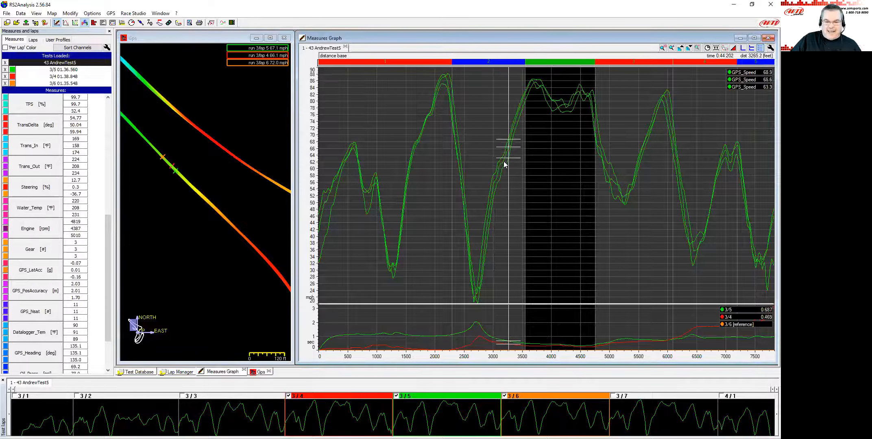
{"action": "mouse_move", "coordinate": [497, 178]}
{"action": "left_mouse_down"}
{"action": "mouse_move", "coordinate": [486, 185]}
{"action": "mouse_move", "coordinate": [499, 180]}
{"action": "mouse_move", "coordinate": [495, 187]}
{"action": "left_mouse_up"}
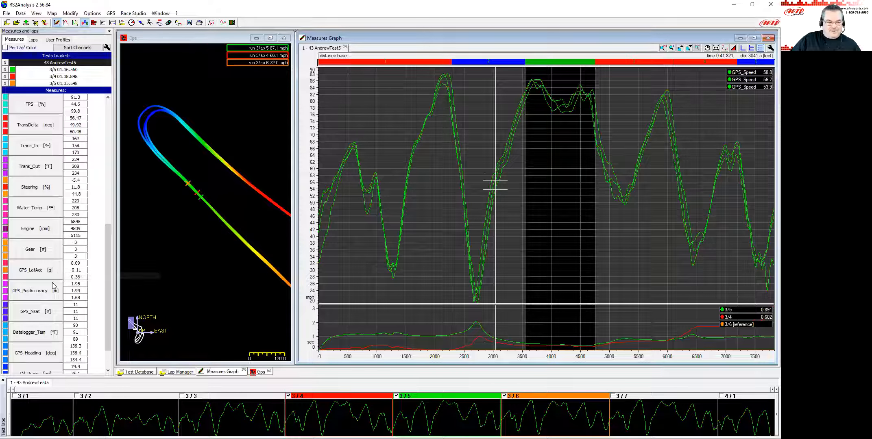
Add the TPS channel to the measures graph below GPS_Speed.
{"action": "scroll", "coordinate": [52, 282], "scroll_direction": "down", "scroll_amount": 3}
{"action": "scroll", "coordinate": [53, 282], "scroll_direction": "up", "scroll_amount": 4}
{"action": "scroll", "coordinate": [54, 280], "scroll_direction": "down", "scroll_amount": 4}
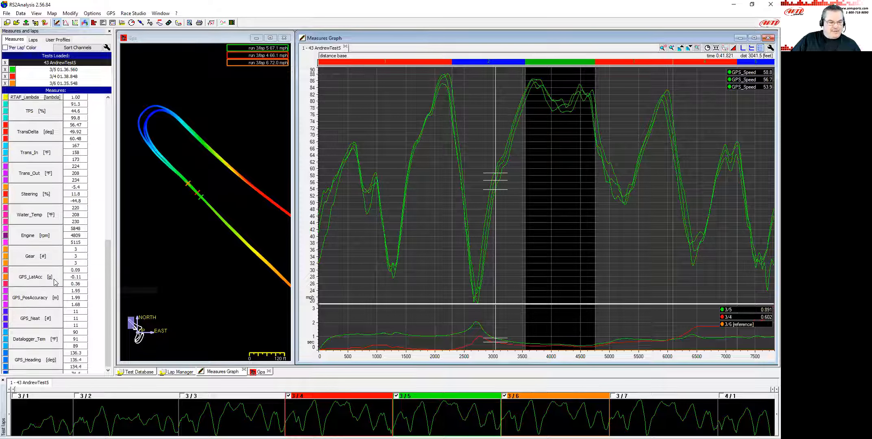
{"action": "scroll", "coordinate": [54, 284], "scroll_direction": "up", "scroll_amount": 9}
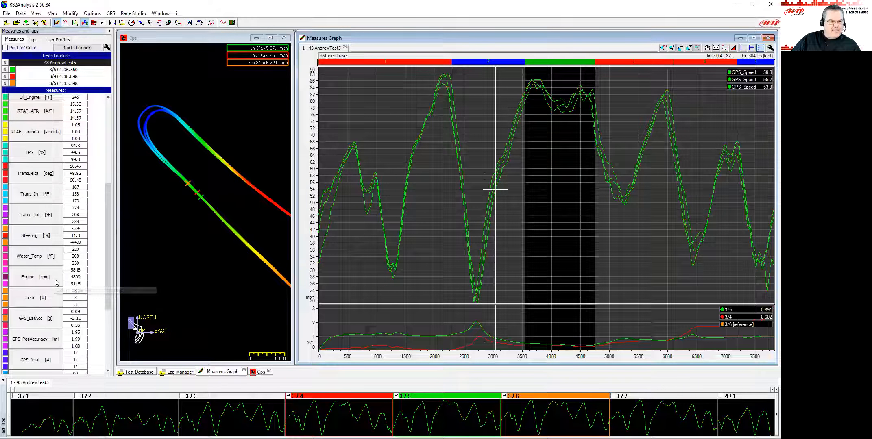
{"action": "left_click", "coordinate": [48, 236]}
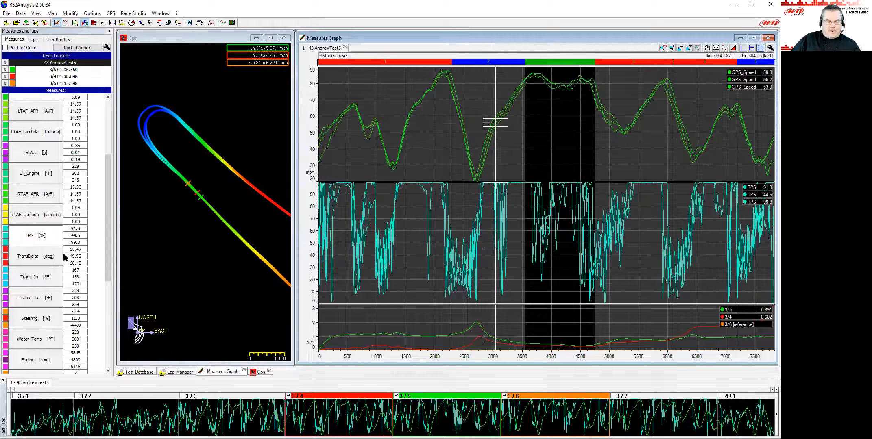
Toggle Snap and try shifting the laps' distance axes against each other.
{"action": "left_click", "coordinate": [483, 187]}
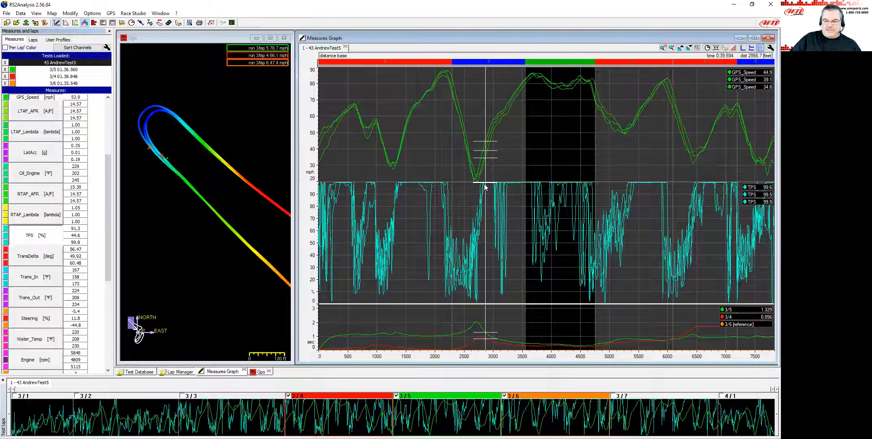
{"action": "left_click_drag", "start_coordinate": [483, 186], "coordinate": [482, 191]}
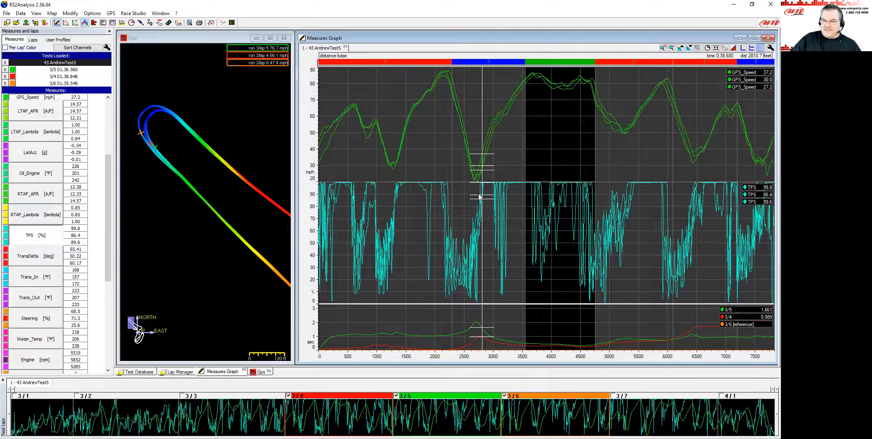
{"action": "left_click", "coordinate": [716, 48]}
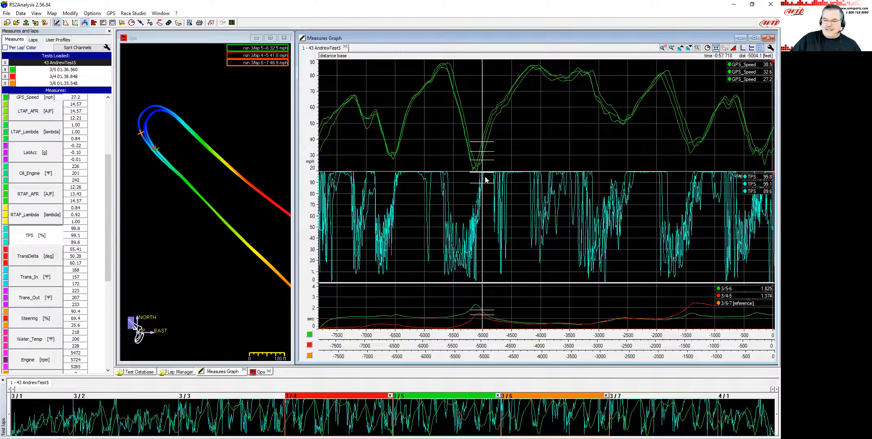
{"action": "left_click_drag", "start_coordinate": [481, 166], "coordinate": [480, 167]}
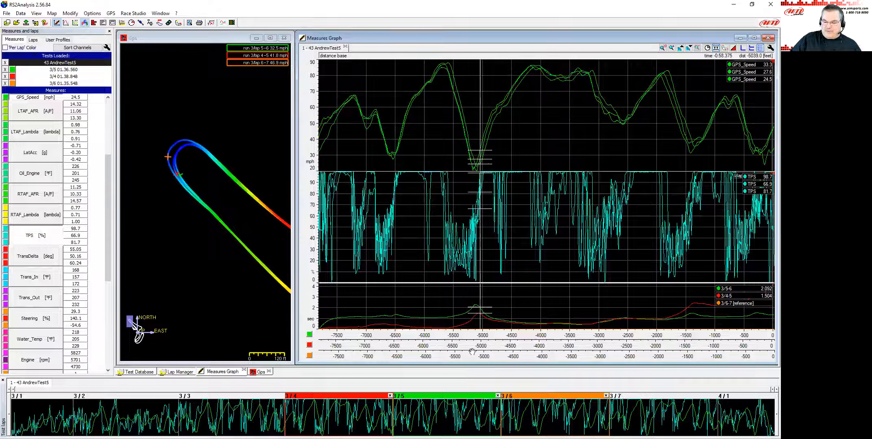
{"action": "left_click", "coordinate": [480, 161]}
{"action": "left_click_drag", "start_coordinate": [480, 161], "coordinate": [497, 162]}
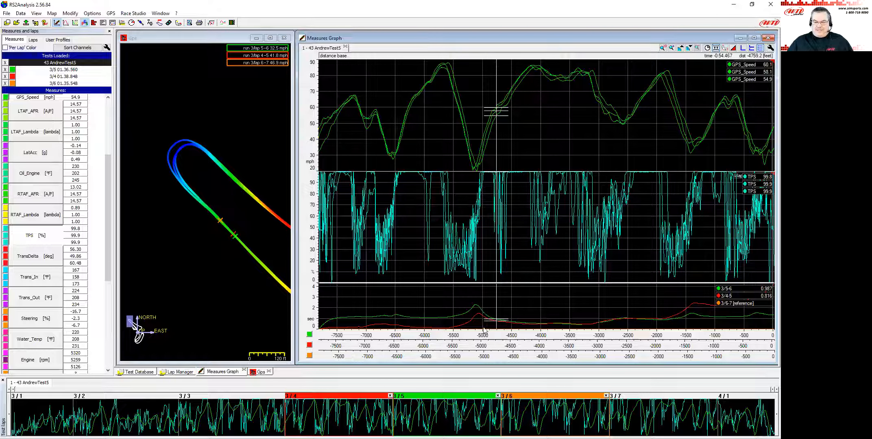
{"action": "left_click", "coordinate": [497, 334]}
{"action": "left_click_drag", "start_coordinate": [498, 335], "coordinate": [496, 336]}
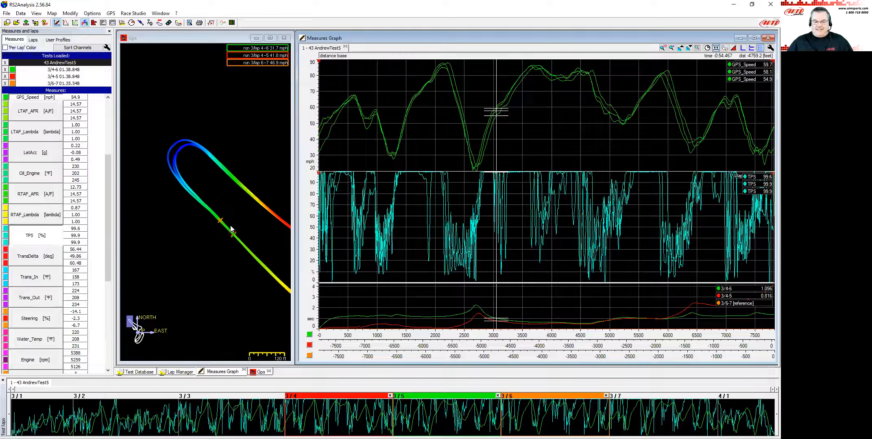
Zoom the graph in on the 2400–4200 ft section and turn Per Lap Color back on.
{"action": "scroll", "coordinate": [233, 229], "scroll_direction": "up", "scroll_amount": 3}
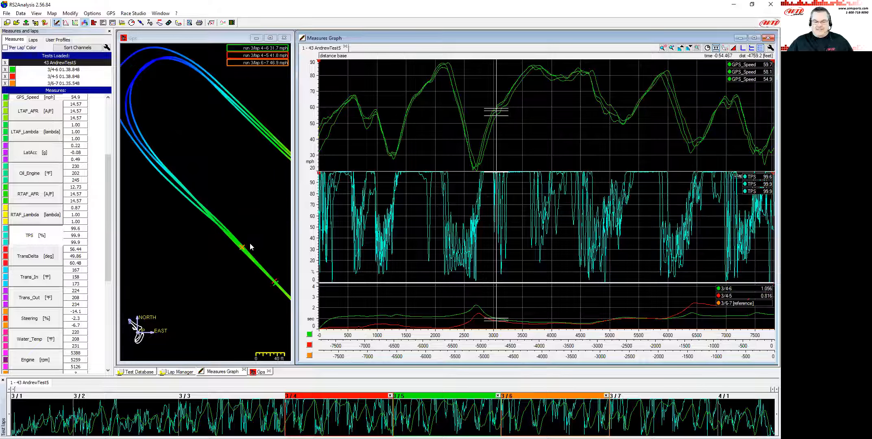
{"action": "left_click", "coordinate": [230, 198]}
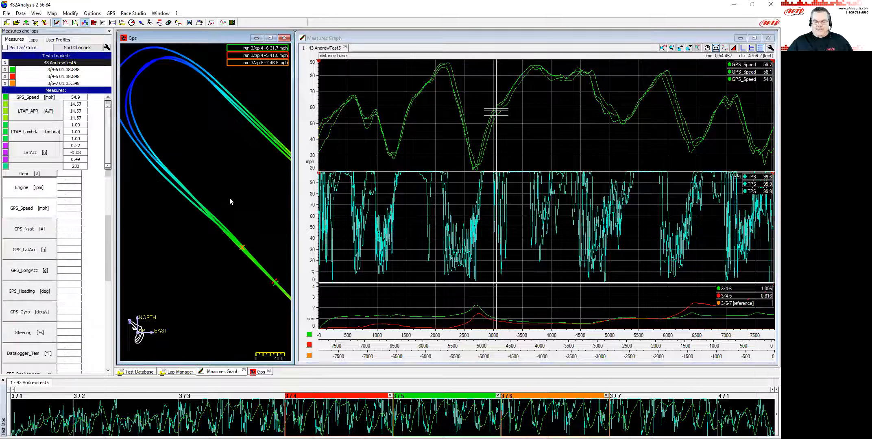
{"action": "left_click", "coordinate": [500, 194]}
{"action": "scroll", "coordinate": [500, 192], "scroll_direction": "up", "scroll_amount": 3}
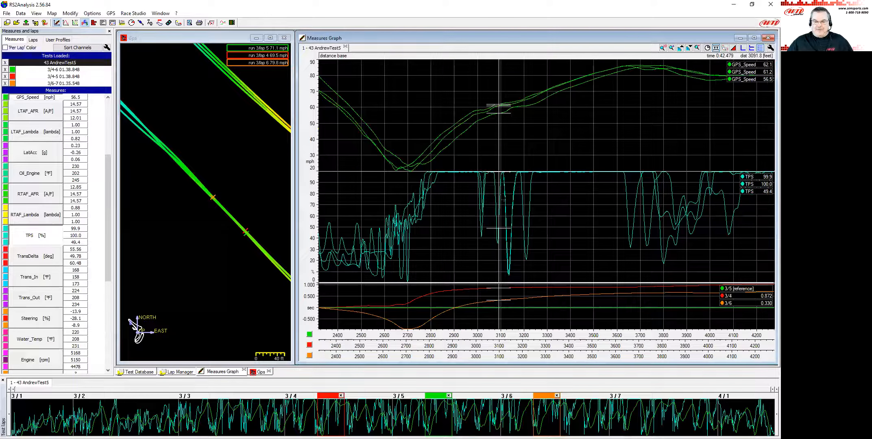
{"action": "left_click", "coordinate": [5, 47]}
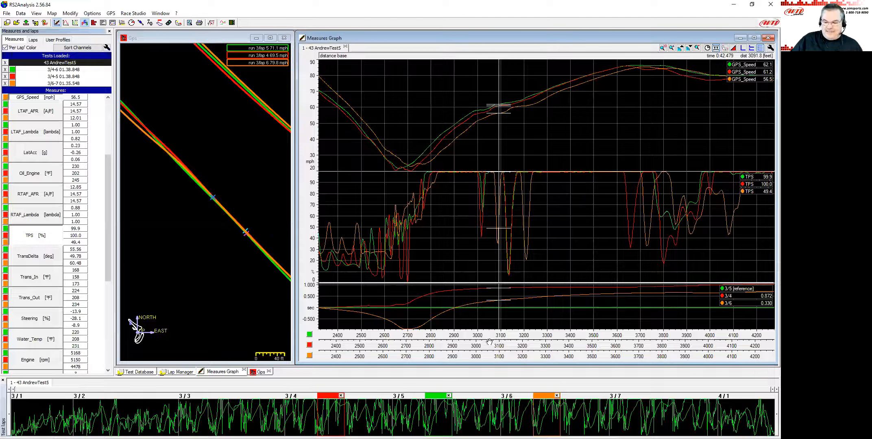
Shift lap 3/6's distance axis slightly to align it with the other laps.
{"action": "left_click_drag", "start_coordinate": [506, 334], "coordinate": [486, 359]}
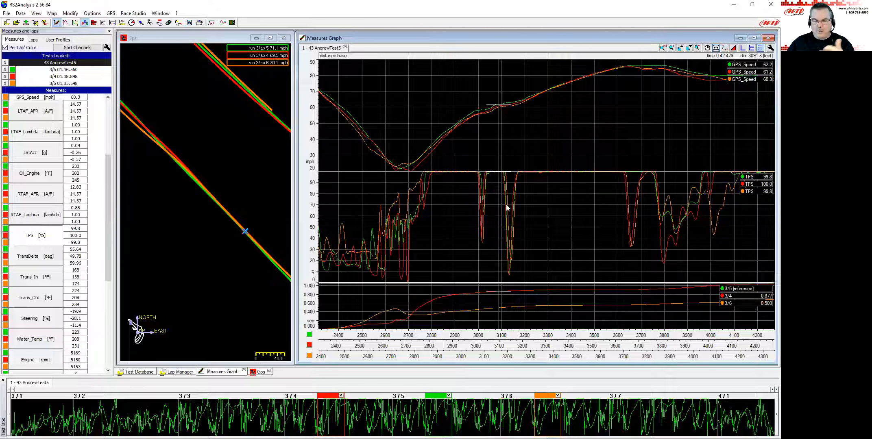
{"action": "left_click", "coordinate": [480, 177]}
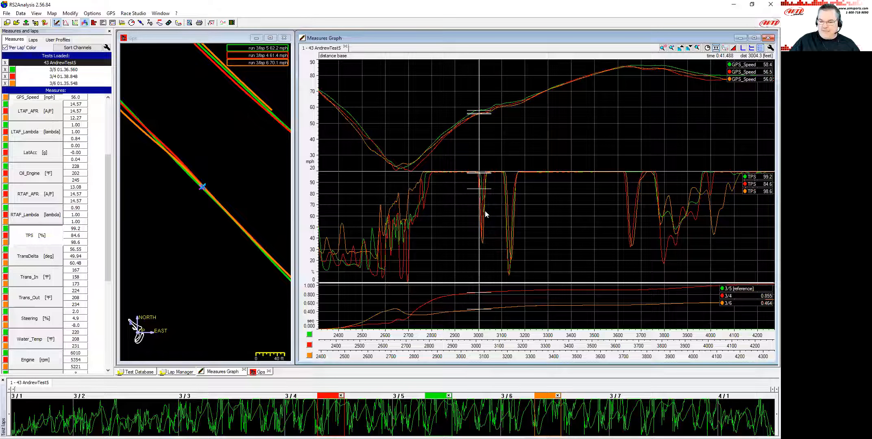
Step the cursor sample by sample through the throttle lift near 3000 ft, comparing laps on the map.
{"action": "key", "text": "Left"}
{"action": "key", "text": "Left"}
{"action": "key", "text": "Left"}
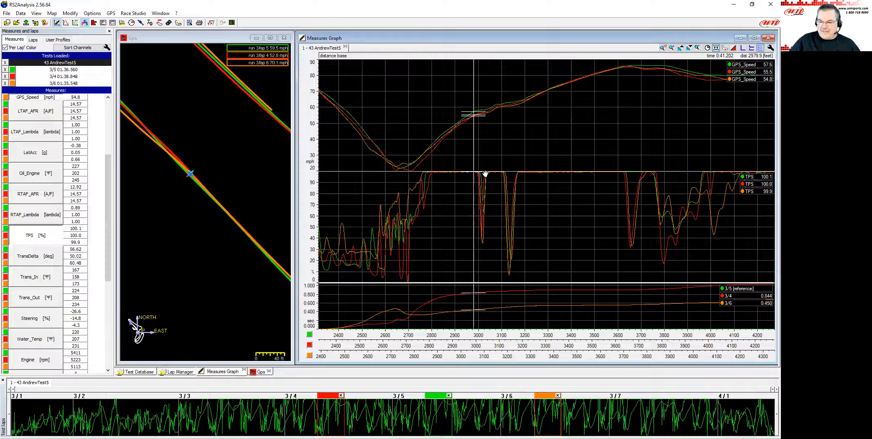
{"action": "left_click_drag", "start_coordinate": [484, 172], "coordinate": [484, 176]}
{"action": "key", "text": "Right"}
{"action": "key", "text": "Right"}
{"action": "key", "text": "Right"}
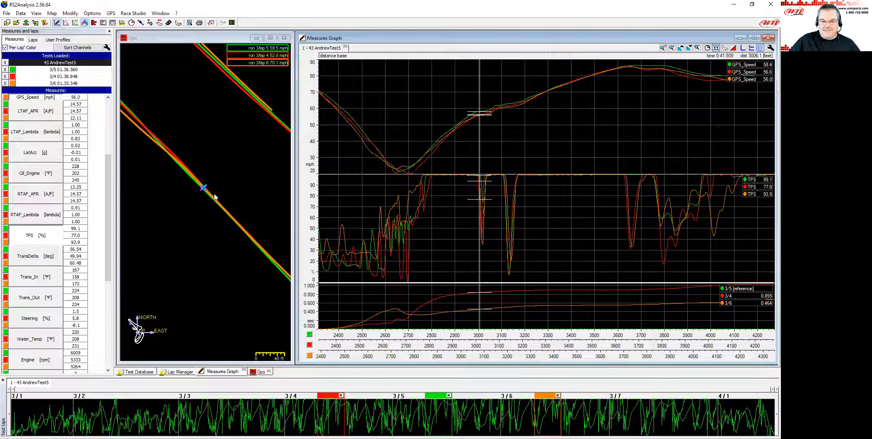
{"action": "scroll", "coordinate": [223, 208], "scroll_direction": "down", "scroll_amount": 2}
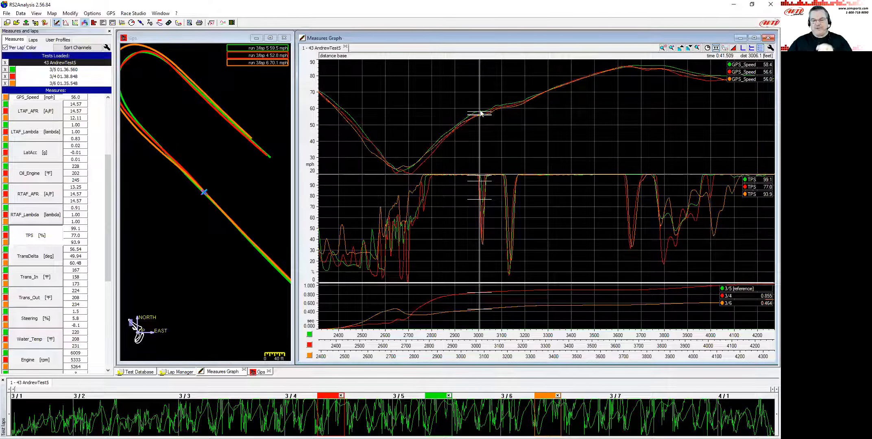
{"action": "key", "text": "Left"}
{"action": "key", "text": "Left"}
{"action": "key", "text": "Left"}
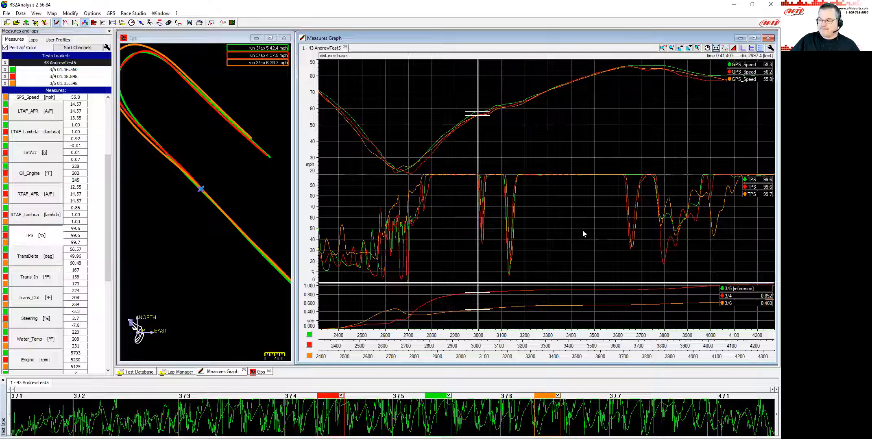
{"action": "left_click", "coordinate": [475, 137]}
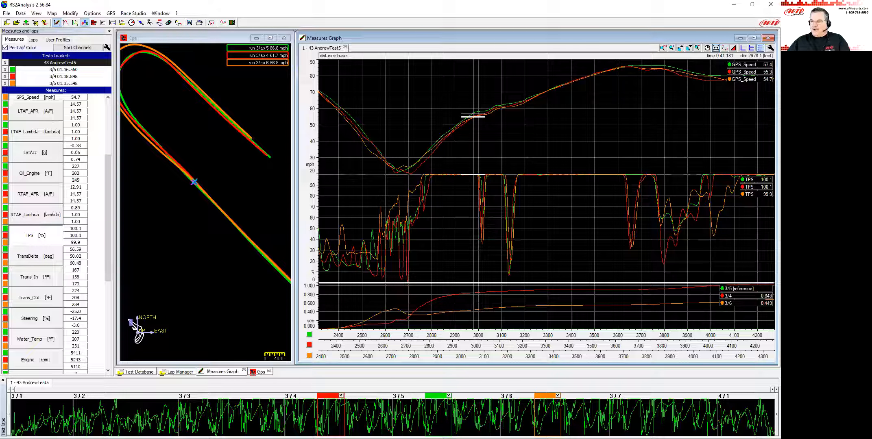
Open the Math channels dialog and review the TransDelta channel's formula before closing it.
{"action": "left_click", "coordinate": [212, 23]}
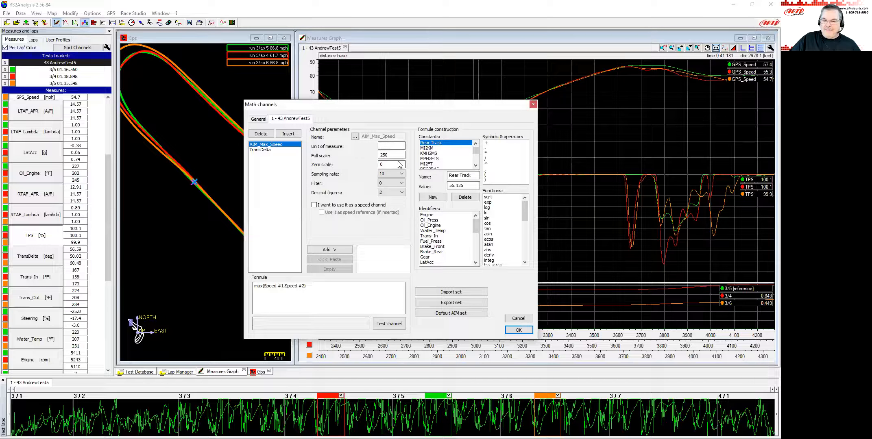
{"action": "left_click", "coordinate": [261, 150]}
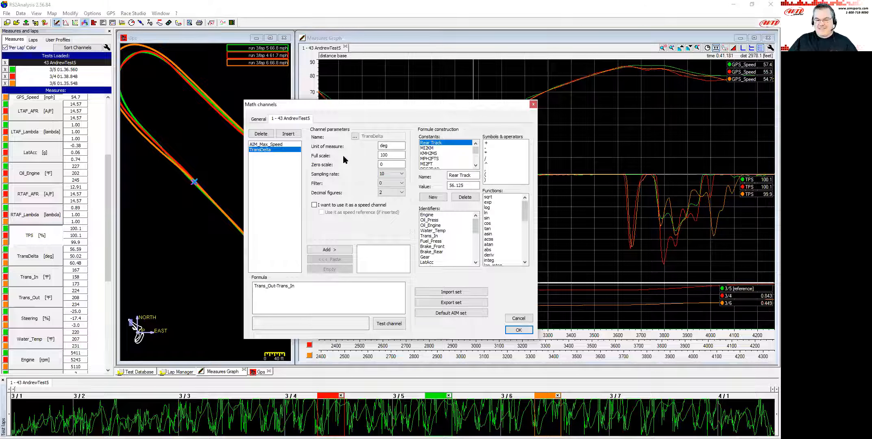
{"action": "left_click_drag", "start_coordinate": [385, 108], "coordinate": [587, 97]}
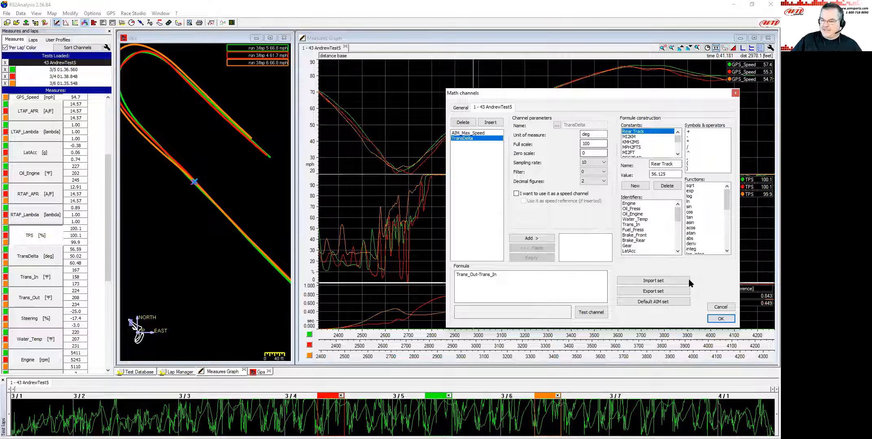
{"action": "left_click", "coordinate": [720, 307]}
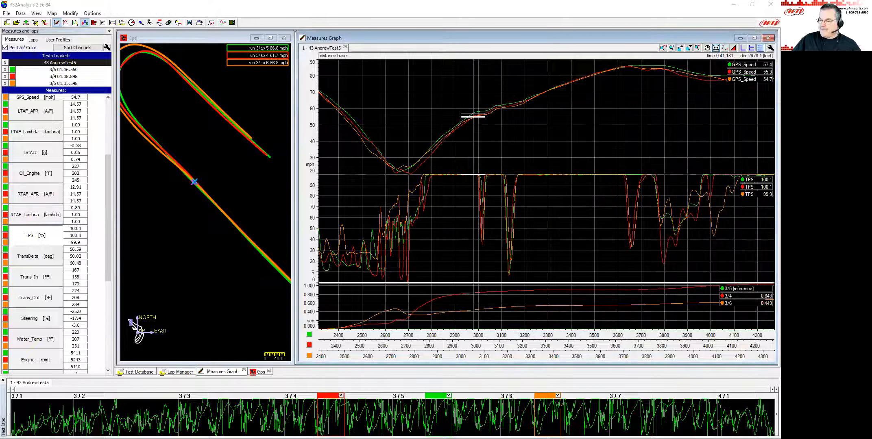